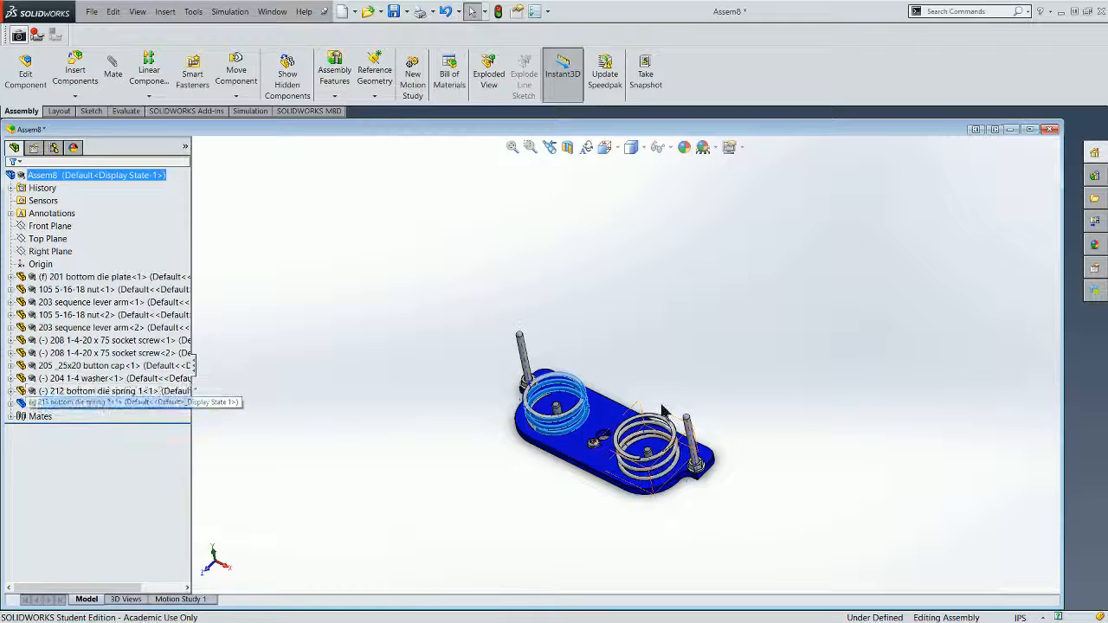
- Check how 213 bottom die spring 2 is constrained by inspecting the assembly's existing mates
left_click_drag(571, 407, 582, 355)
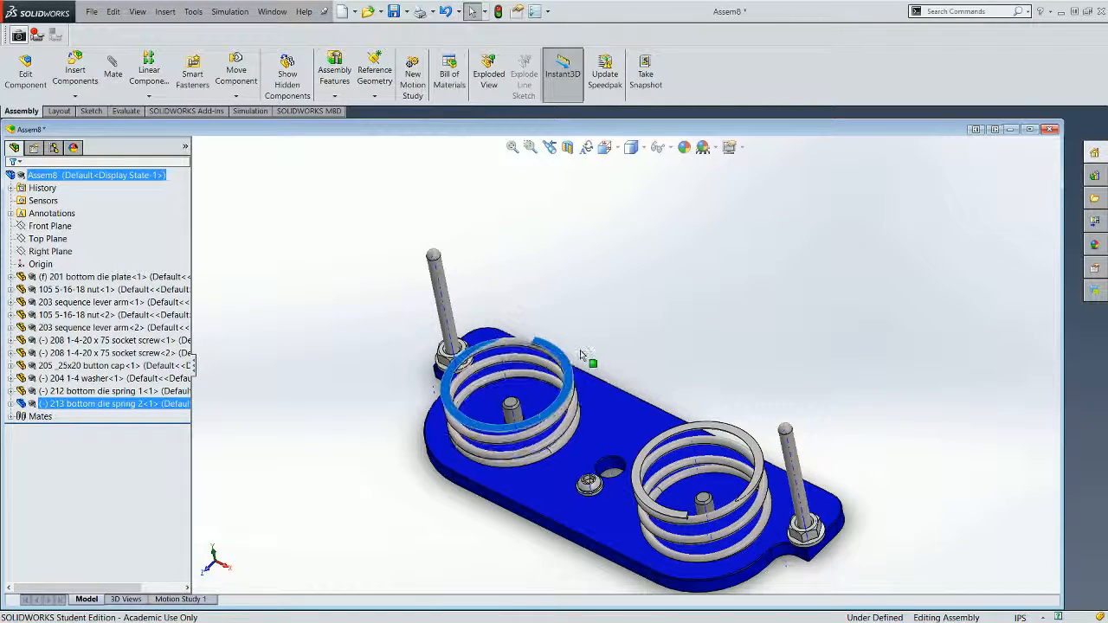
left_click_drag(503, 434, 506, 430)
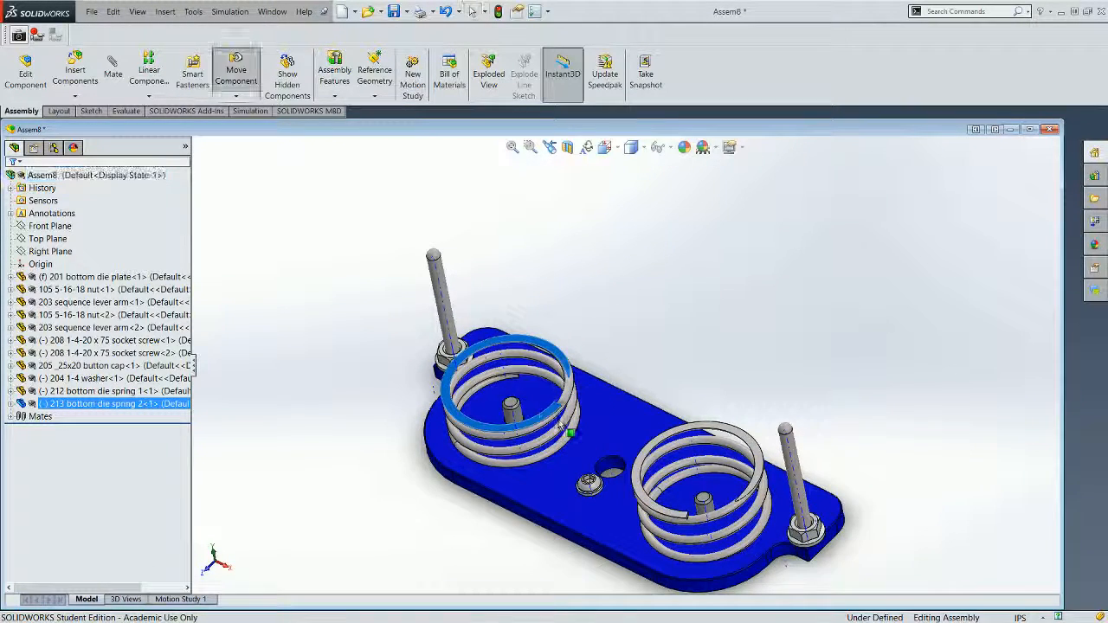
left_click(10, 417)
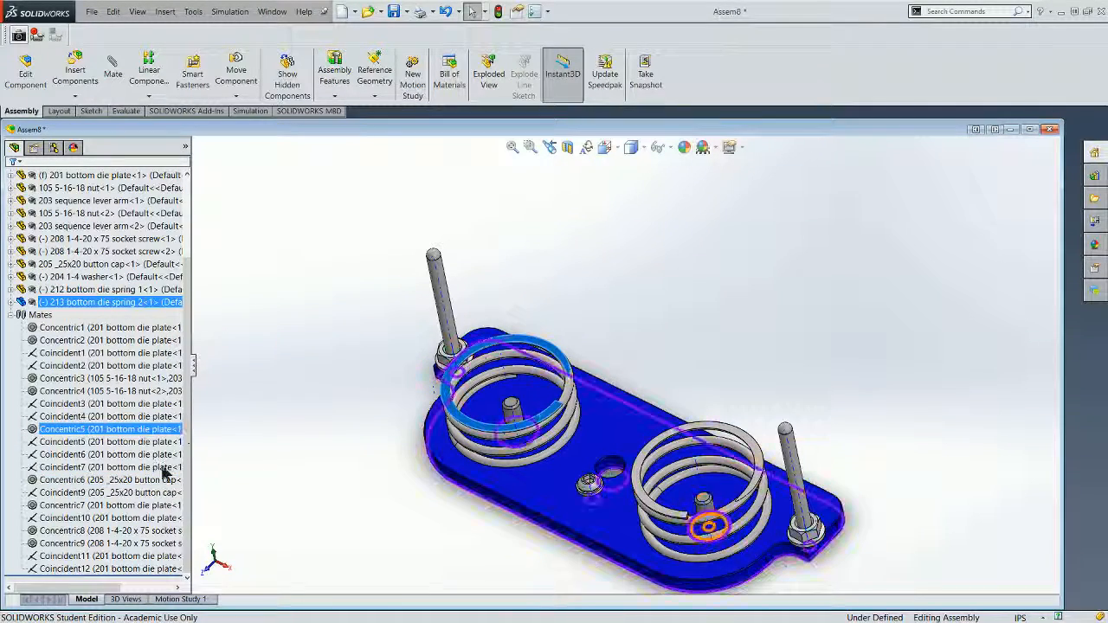
left_click(82, 544)
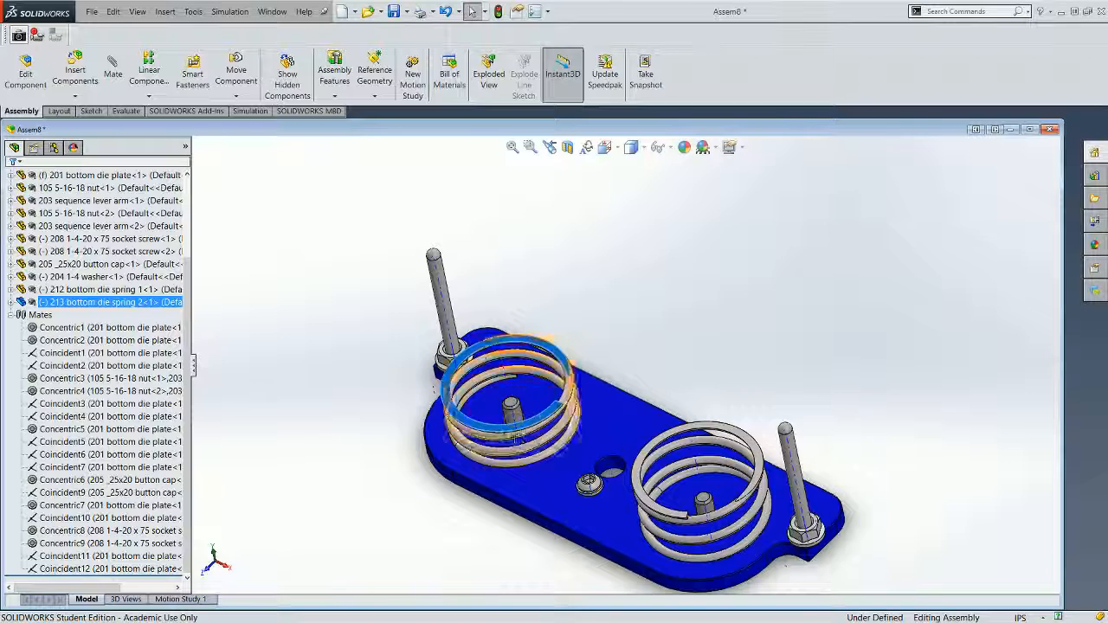
left_click(104, 391)
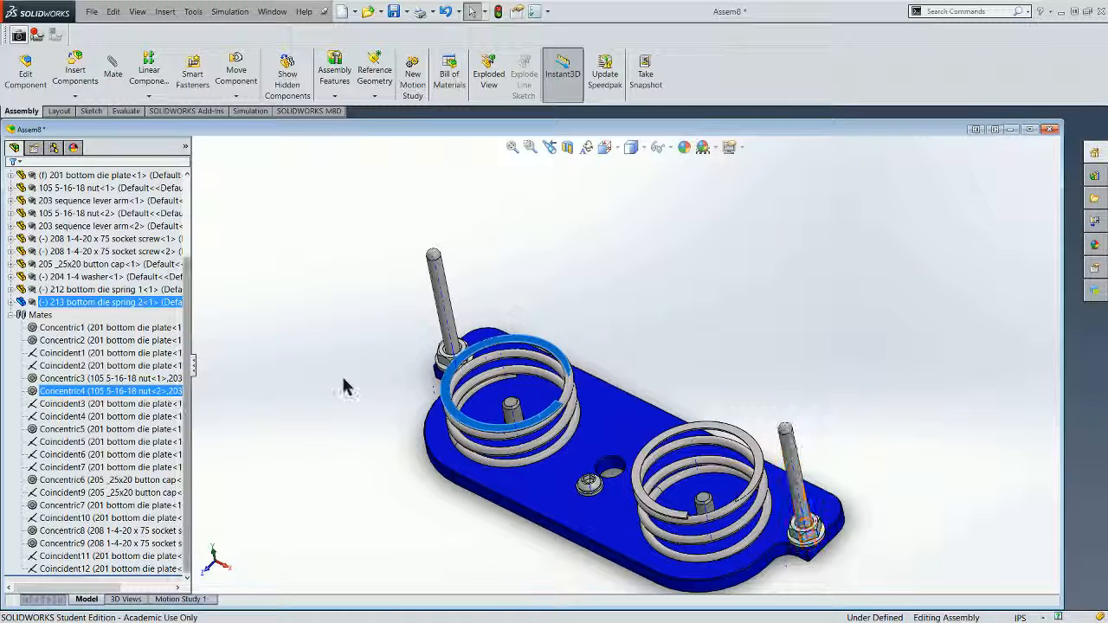
left_click(247, 194)
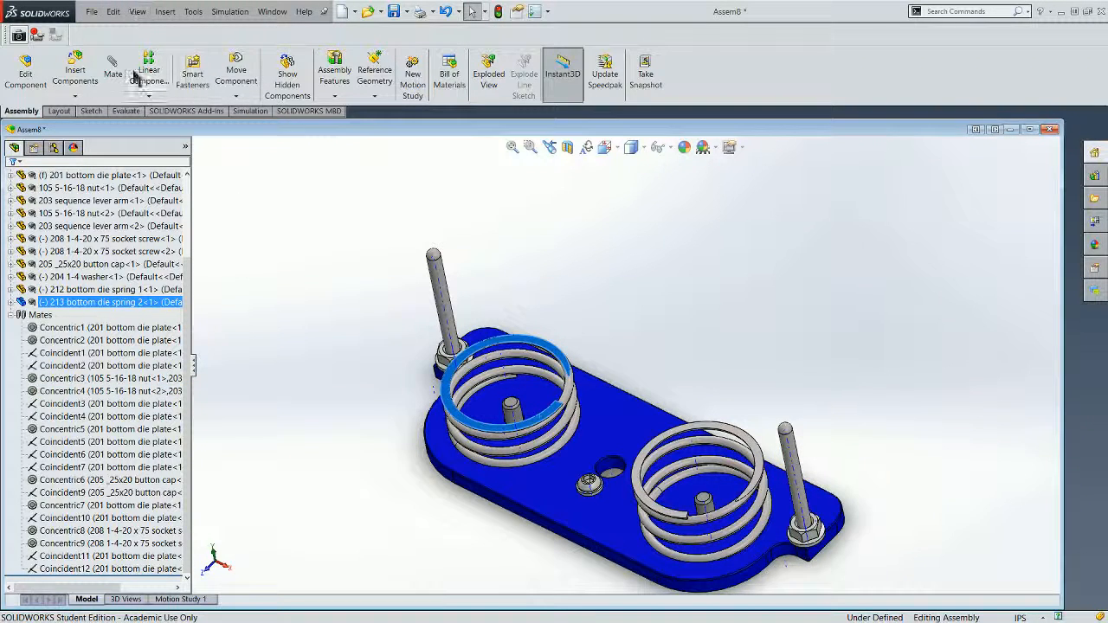
- Show the Front Plane of 212 bottom die spring 1
left_click(21, 289)
left_click(10, 289)
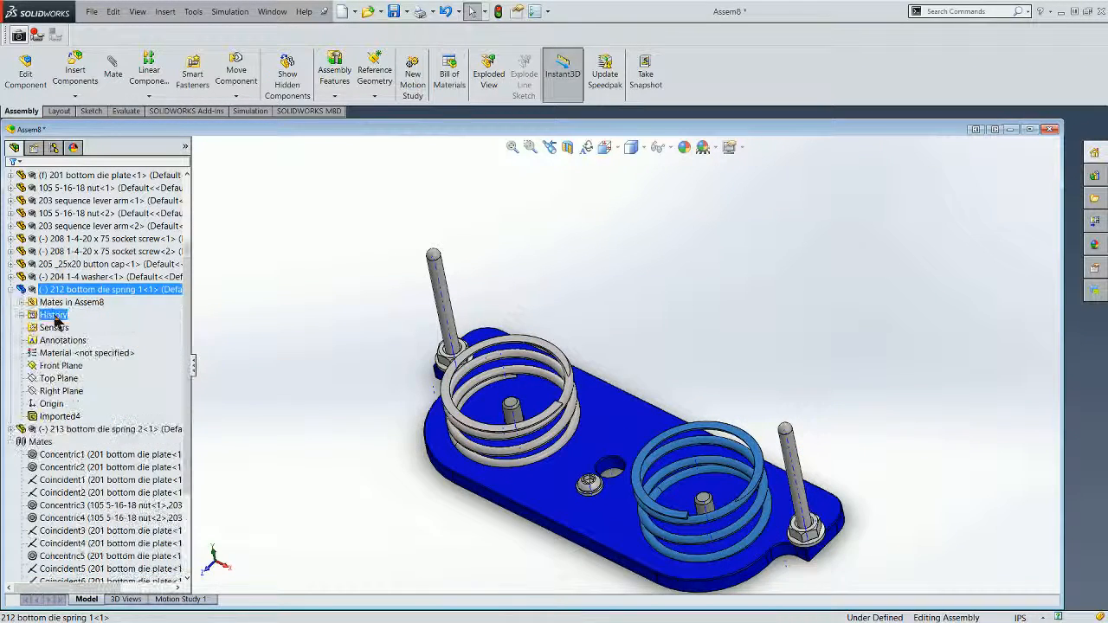
right_click(66, 372)
key("Escape")
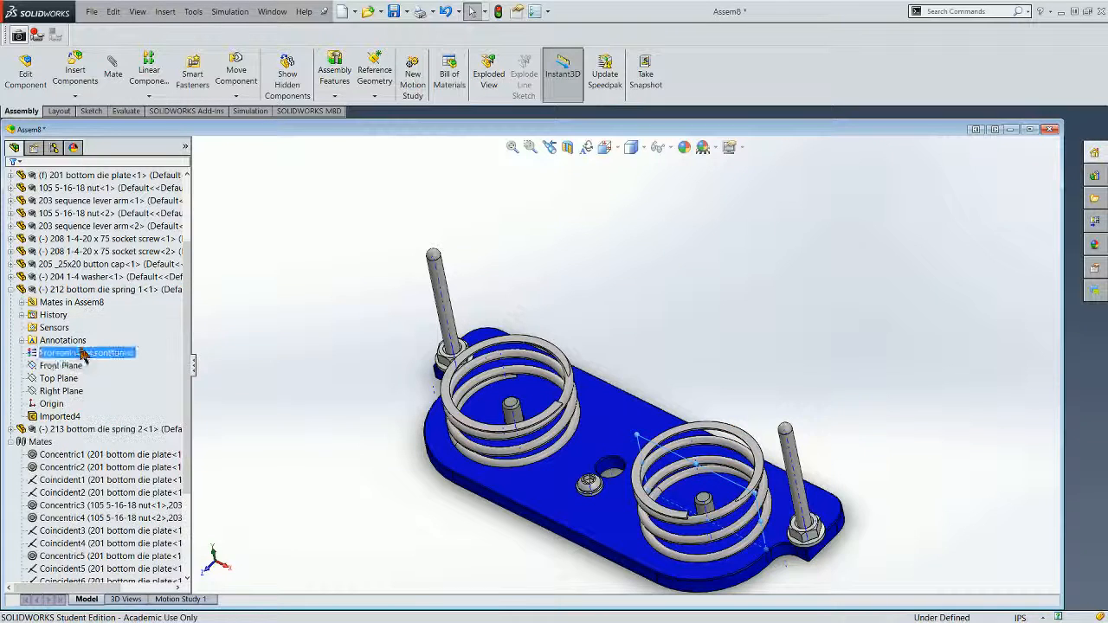
right_click(76, 370)
left_click(90, 346)
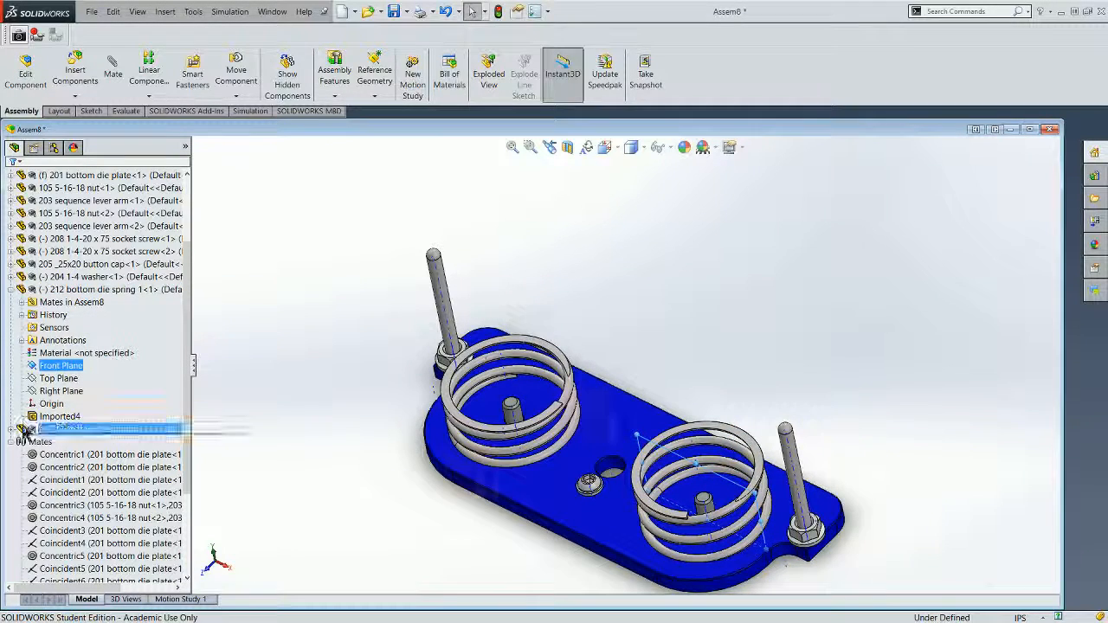
- Show the Front Plane of 213 bottom die spring 2
double_click(21, 431)
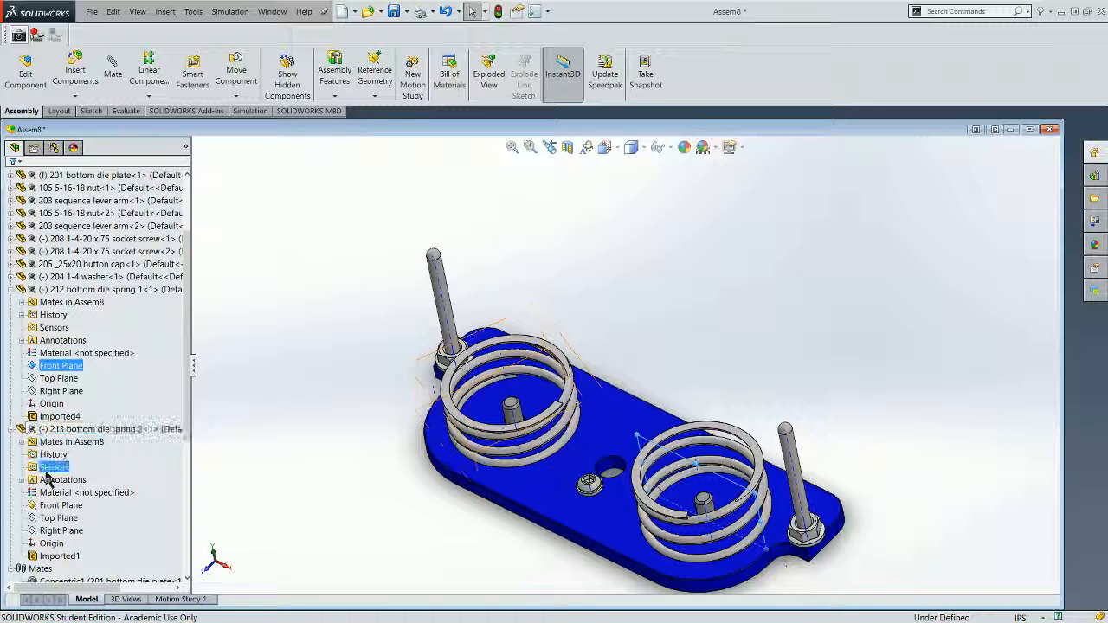
left_click(44, 507)
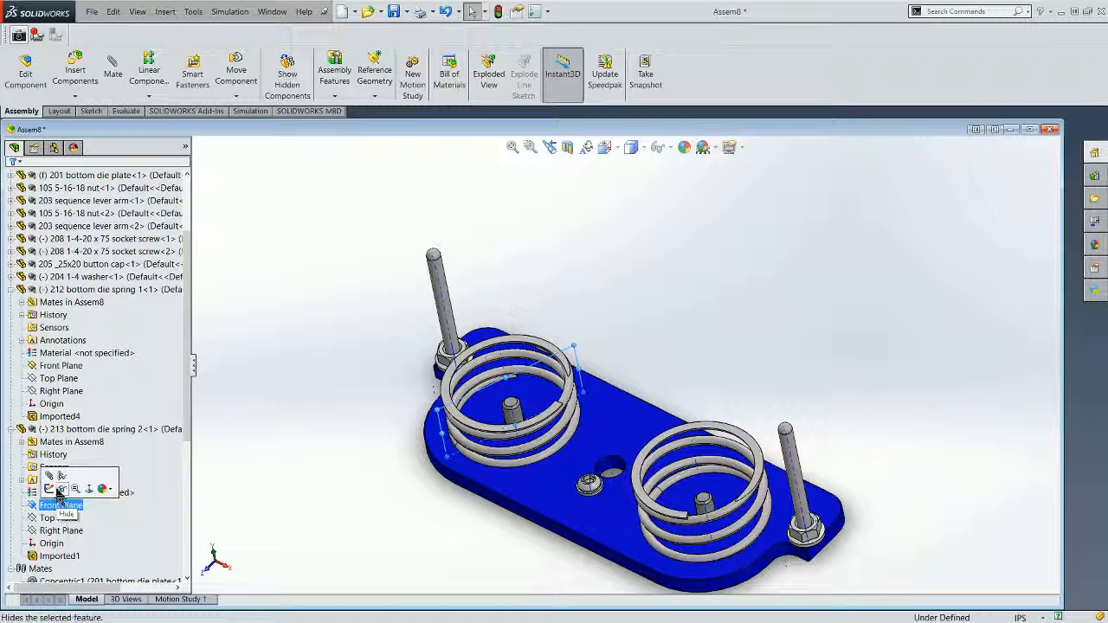
left_click(58, 494, "ctrl")
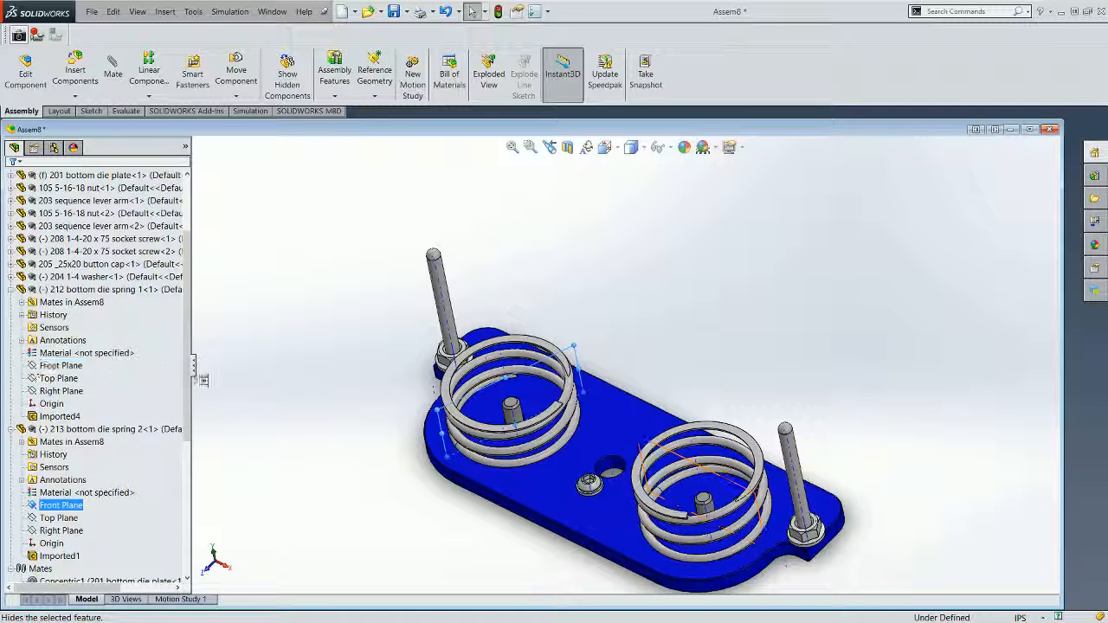
- Turn on the display of planes in the assembly and expand 201 bottom die plate to locate its Top Plane
left_click(139, 12)
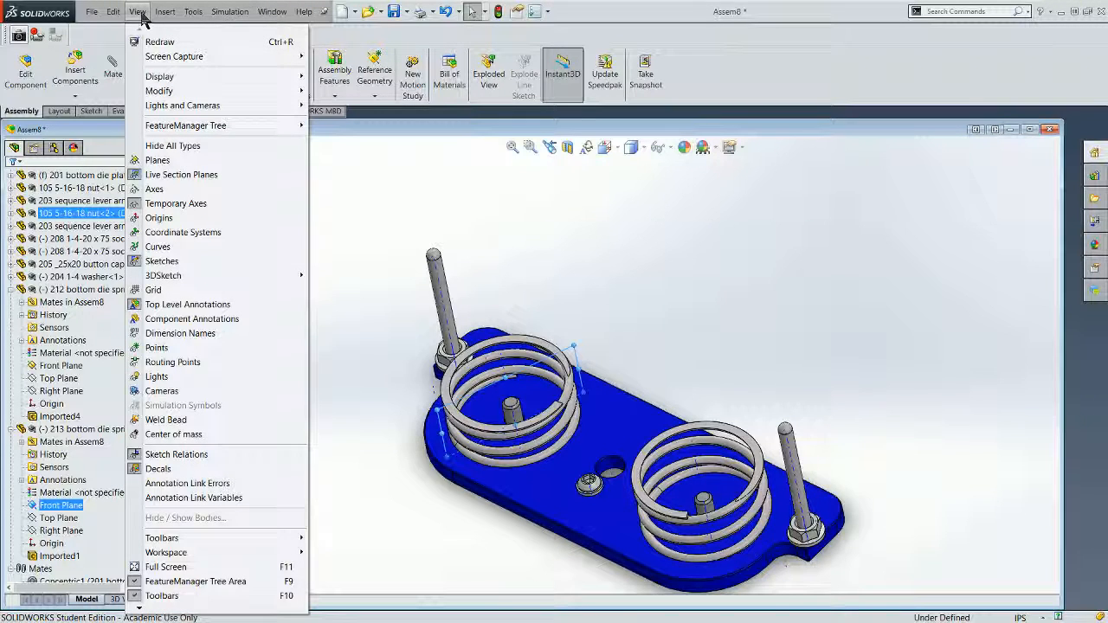
left_click(157, 160)
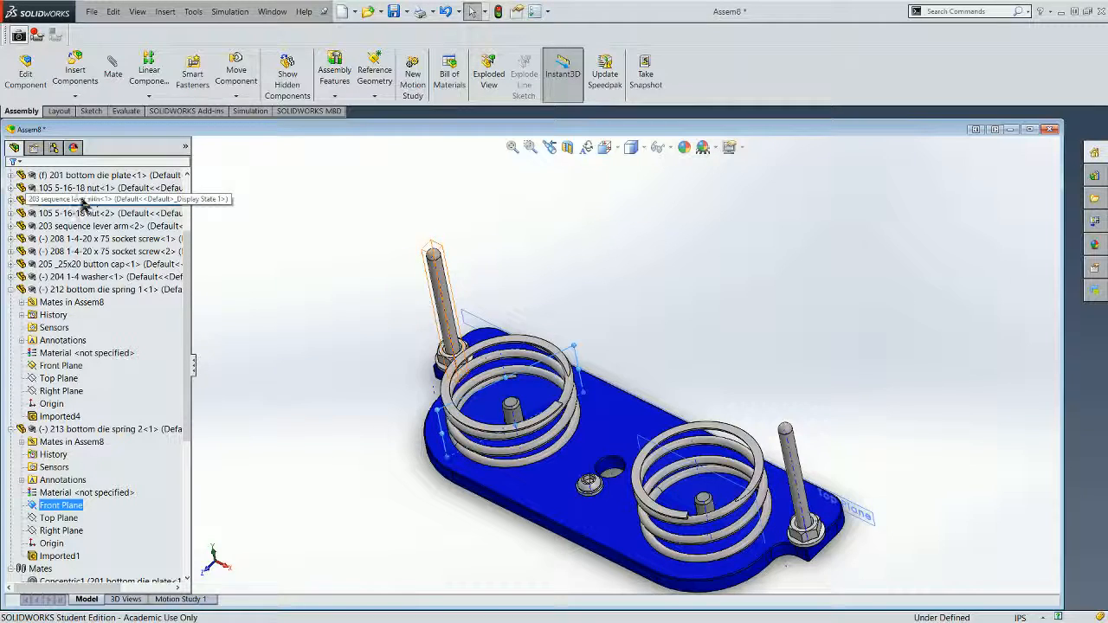
left_click(11, 176)
left_click(67, 255)
left_click(66, 265)
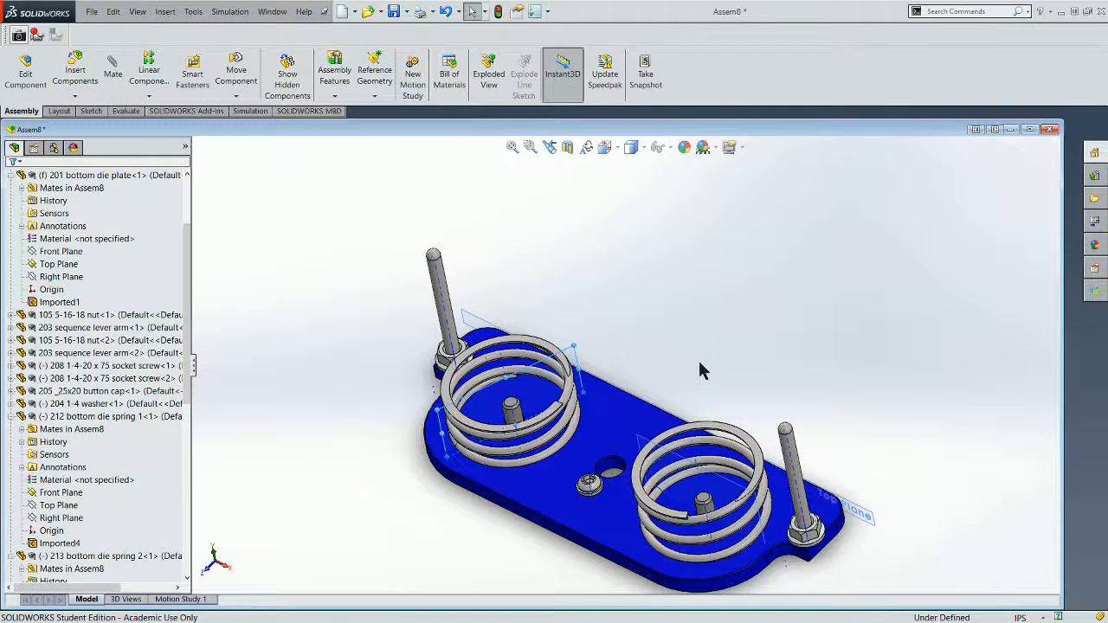
- Add a parallel mate between the Front Plane of 213 bottom die spring 2 and the Top Plane of the bottom die plate
scroll(700, 371, "down", 3)
scroll(630, 448, "up", 2)
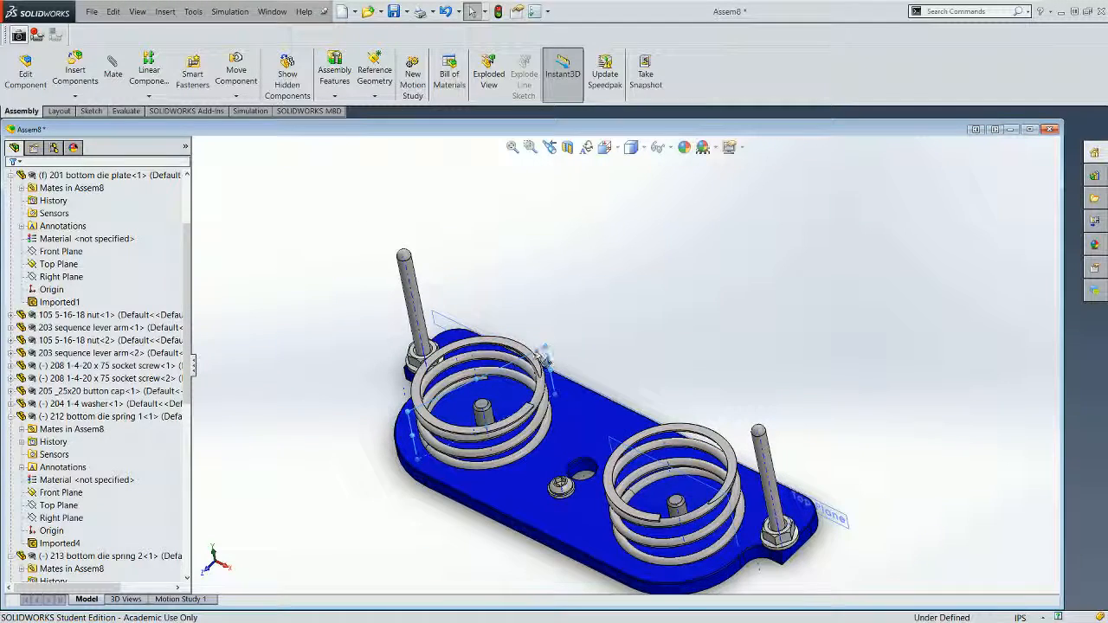
left_click_drag(509, 428, 456, 414)
scroll(416, 367, "down", 4)
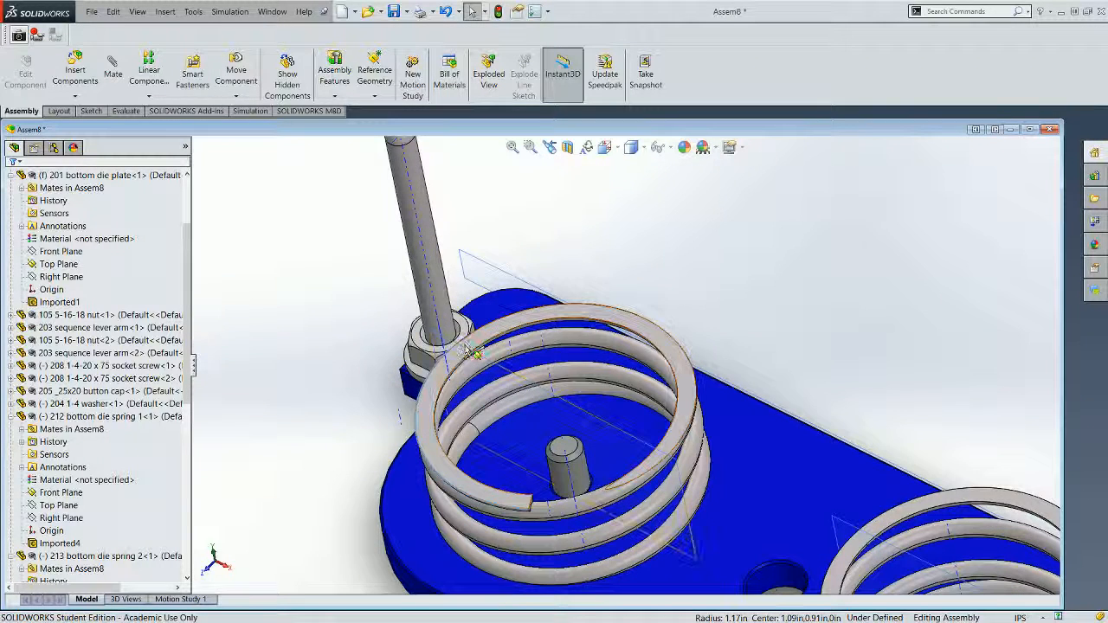
left_click(465, 355)
left_click(116, 71)
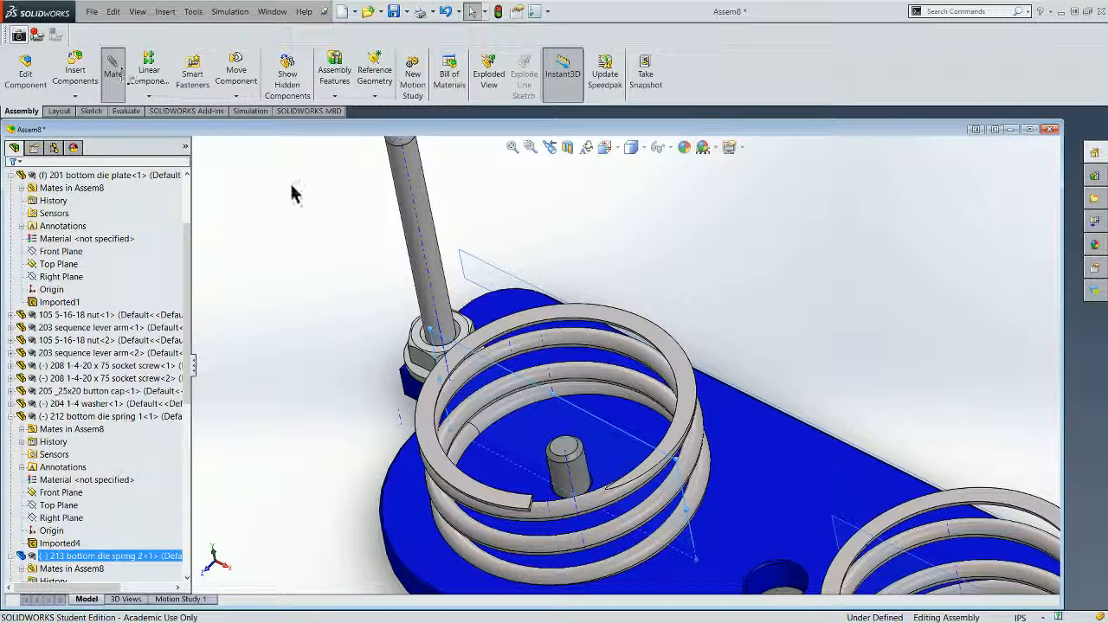
left_click(494, 268)
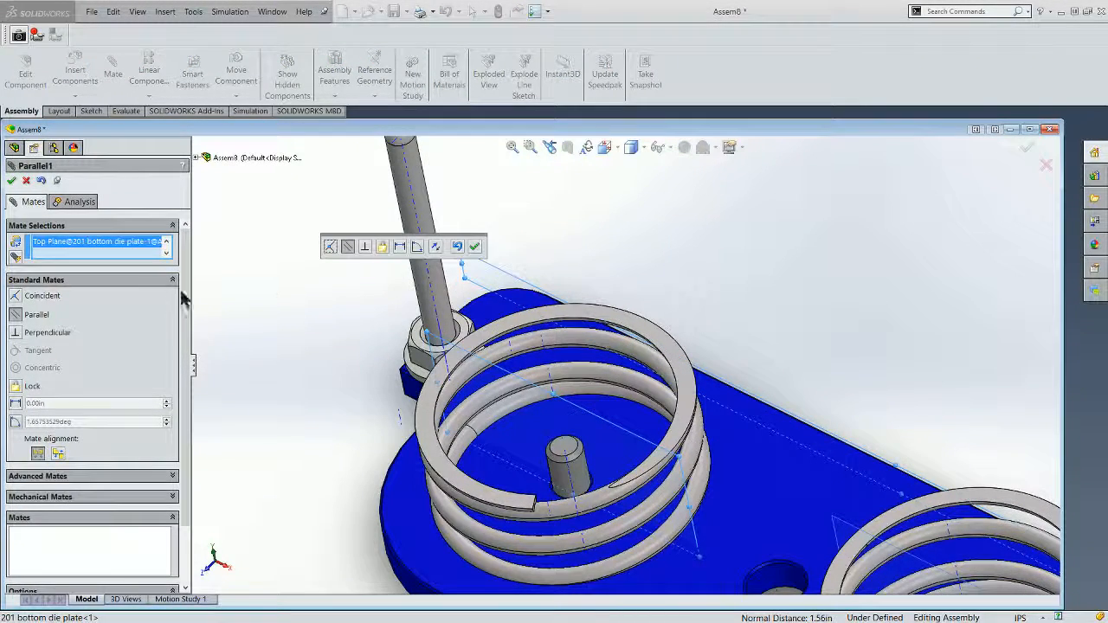
left_click(475, 247)
- Mate the Front Plane of 212 bottom die spring 1 parallel to the bottom die plate's Top Plane and finish mating
scroll(774, 509, "up", 5)
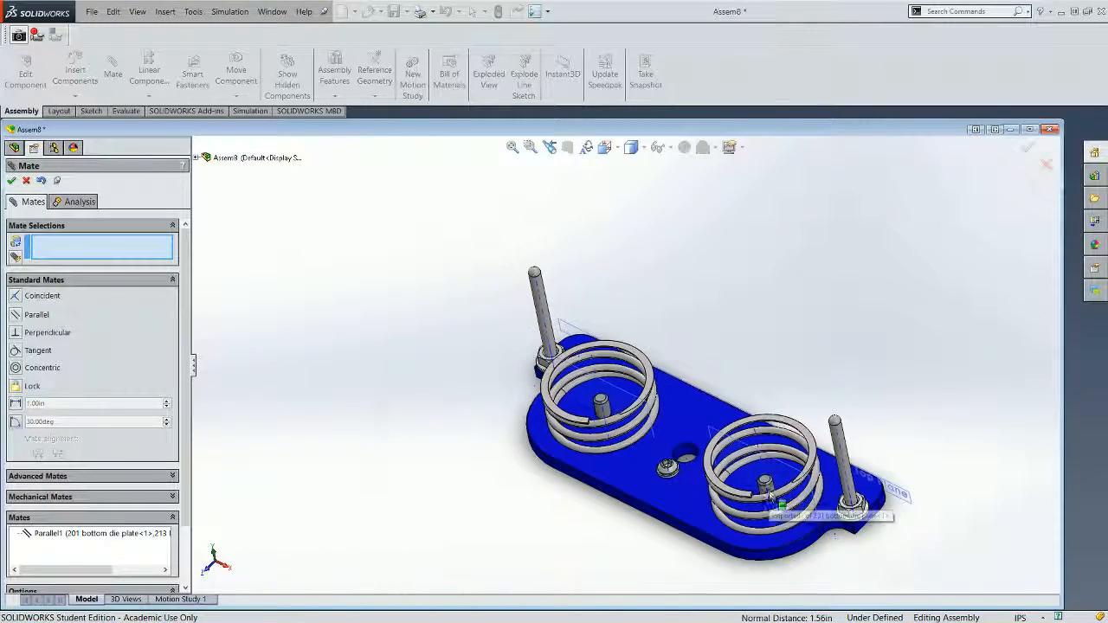
scroll(736, 433, "down", 8)
left_click(726, 438)
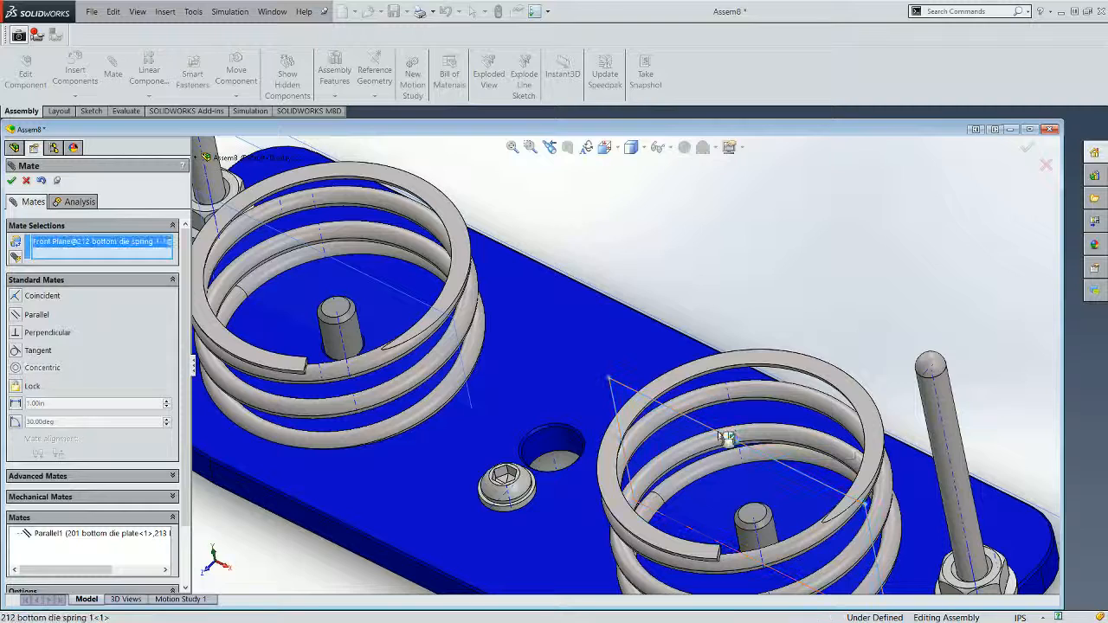
left_click(655, 324)
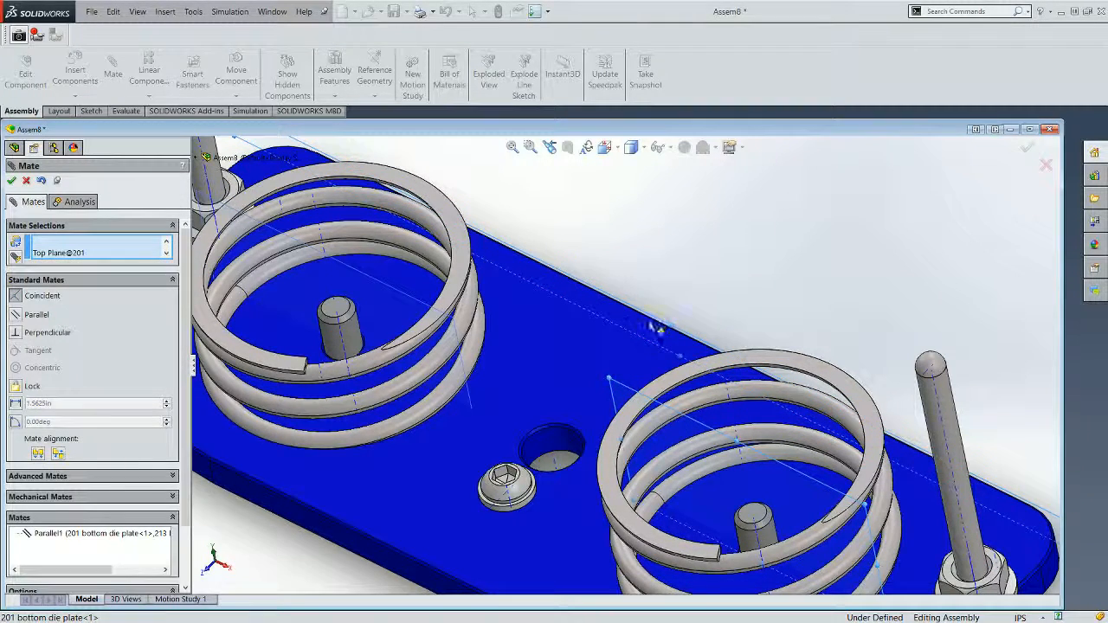
left_click(11, 180)
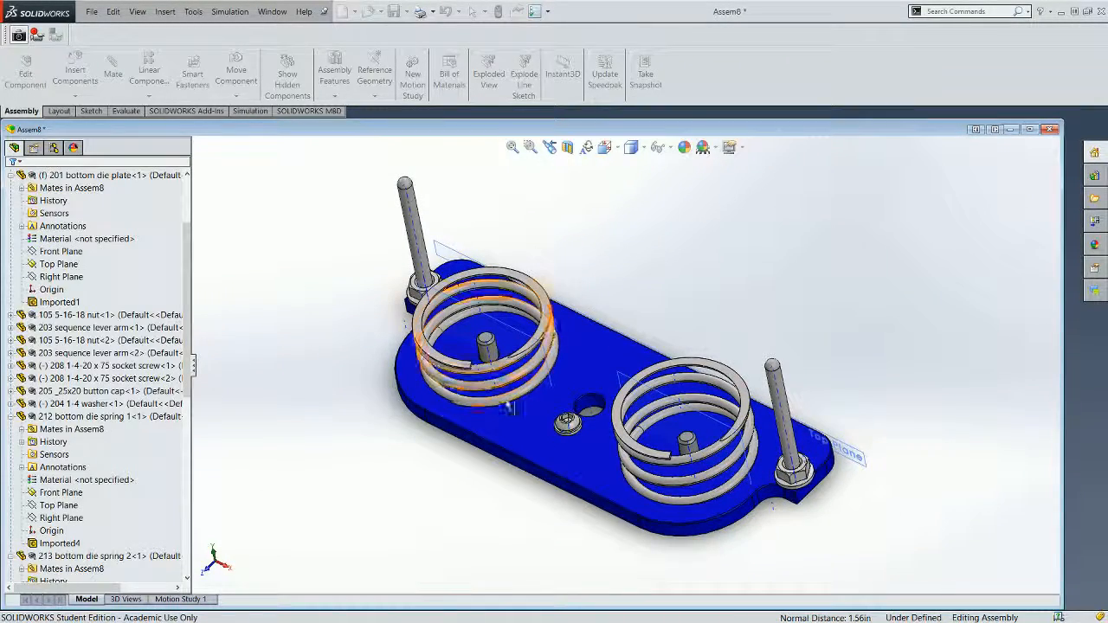
- Collapse the feature listings of 212 bottom die spring 1 and 213 bottom die spring 2
left_click(11, 417)
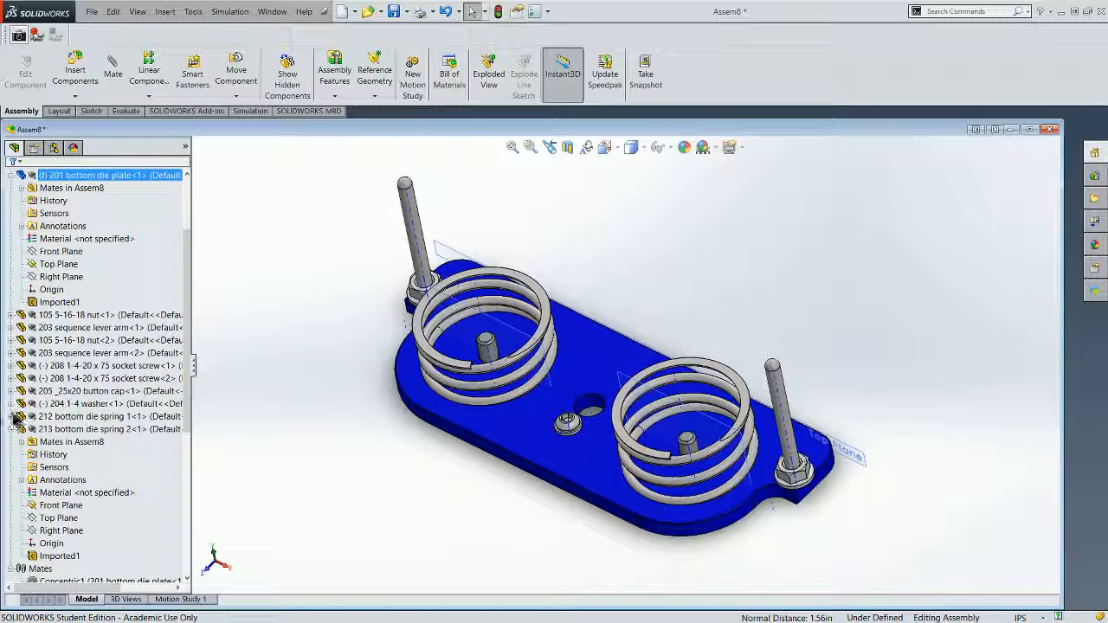
left_click(11, 430)
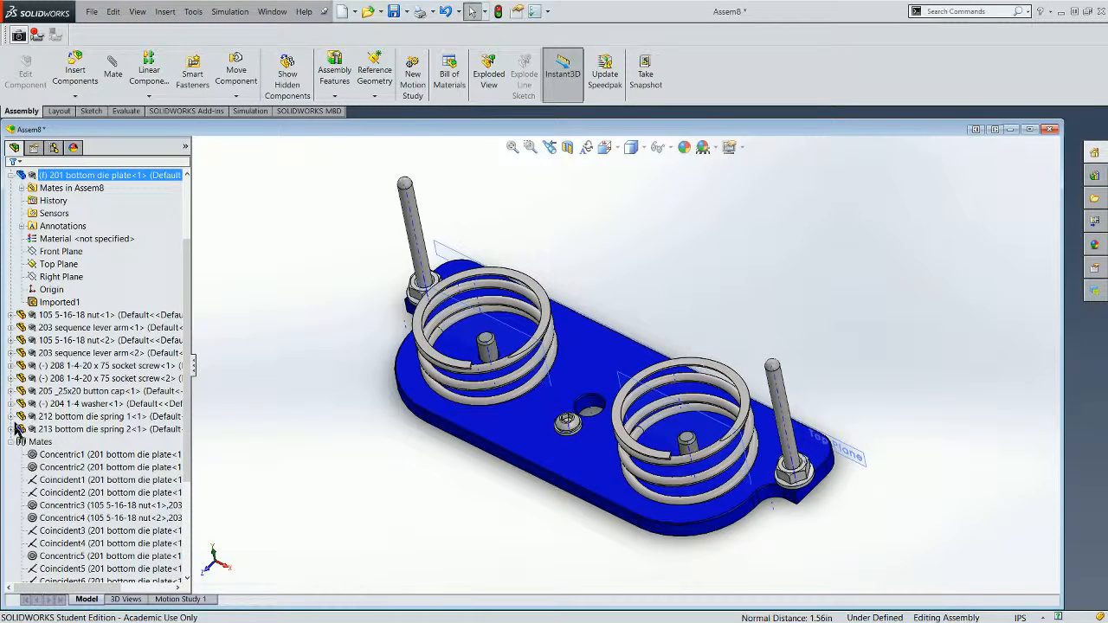
scroll(153, 458, "down", 3)
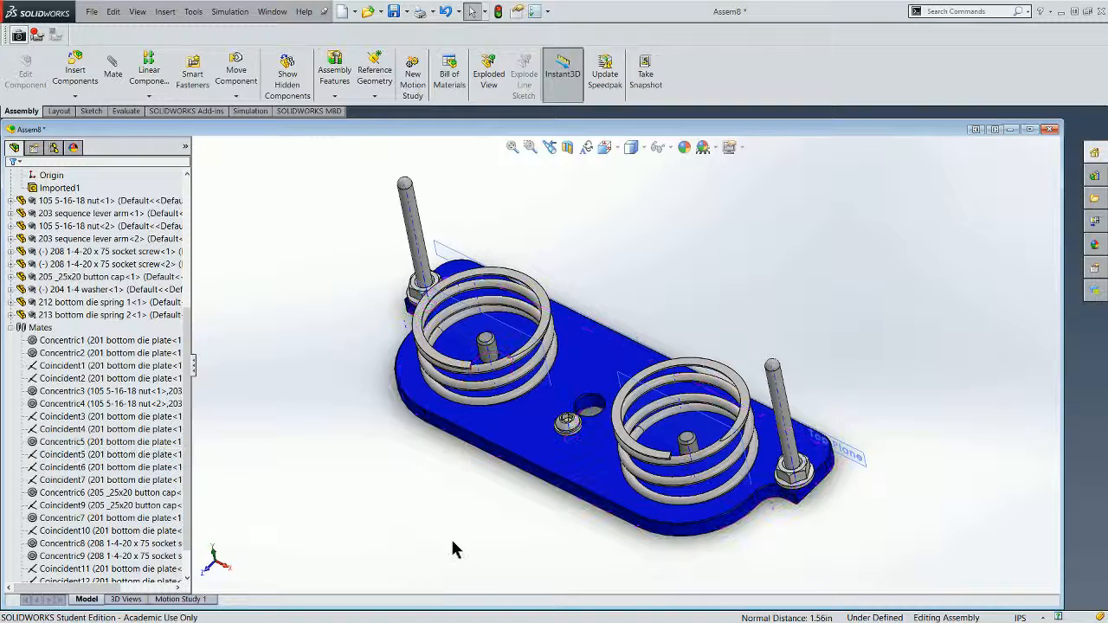
middle_click_drag(431, 511, 445, 440)
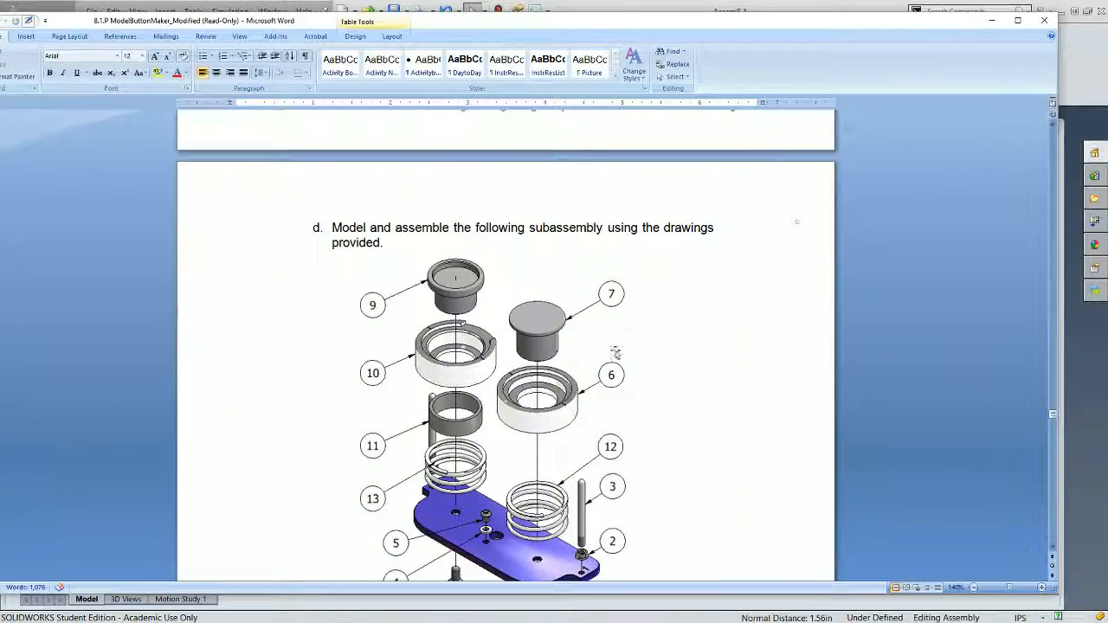
- Consult the exploded view and Lower Die Sub Assembly B parts table in the Word document, then return to SOLIDWORKS
scroll(525, 421, "down", 6)
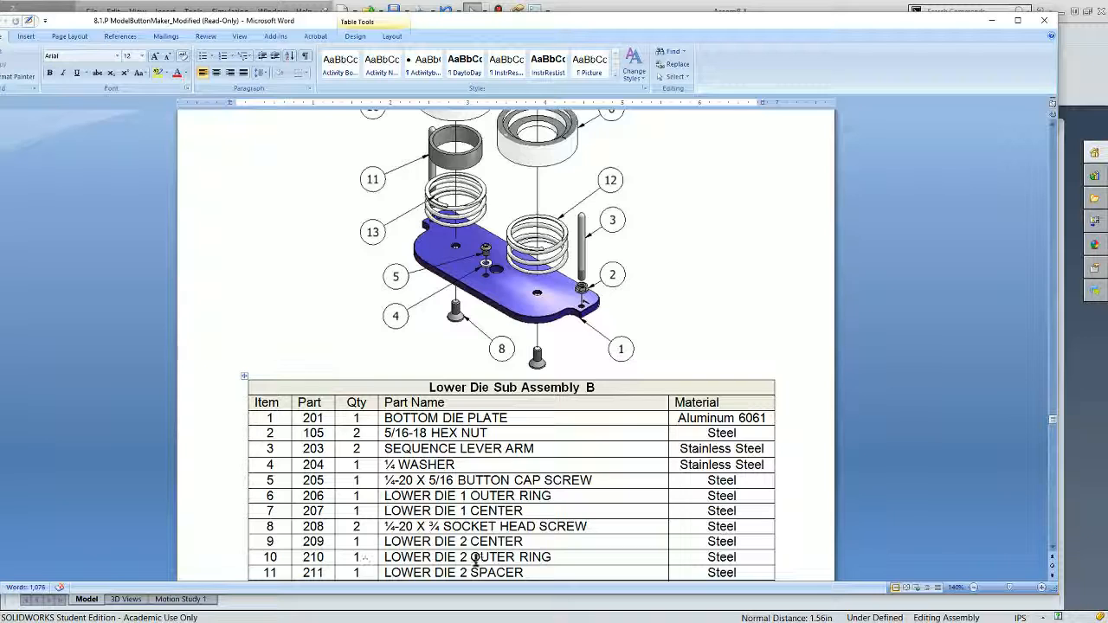
scroll(490, 568, "up", 3)
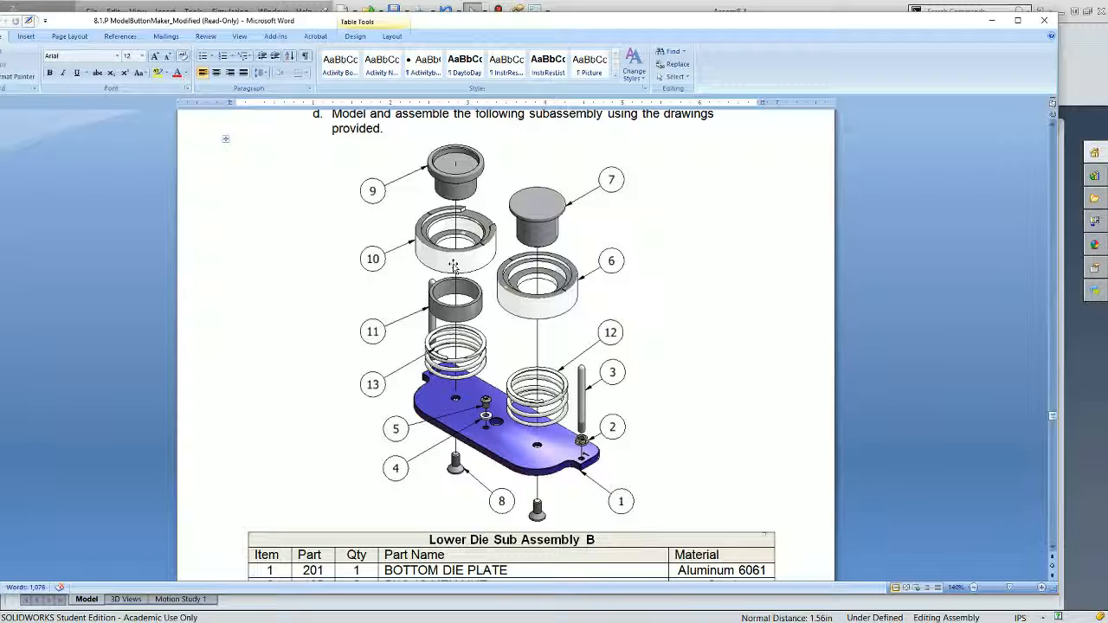
left_click_drag(490, 26, 0, 52)
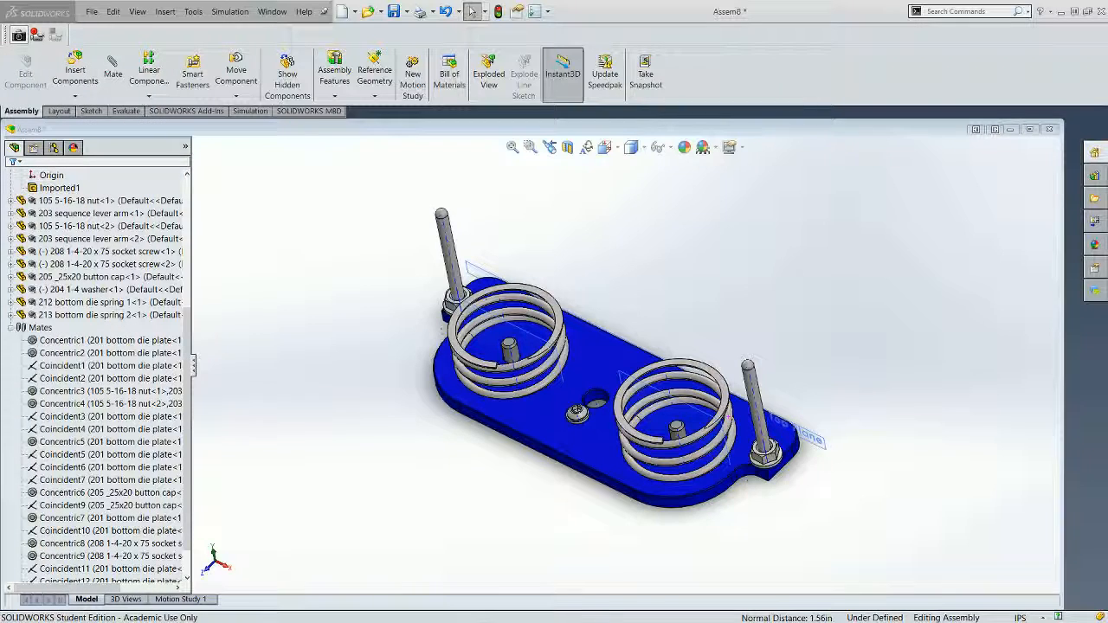
- Insert 206 lower die 2 outer ring, 210 lower die 1 outer ring and 211 lower die 2 spacer beside the bottom die plate
left_click(76, 80)
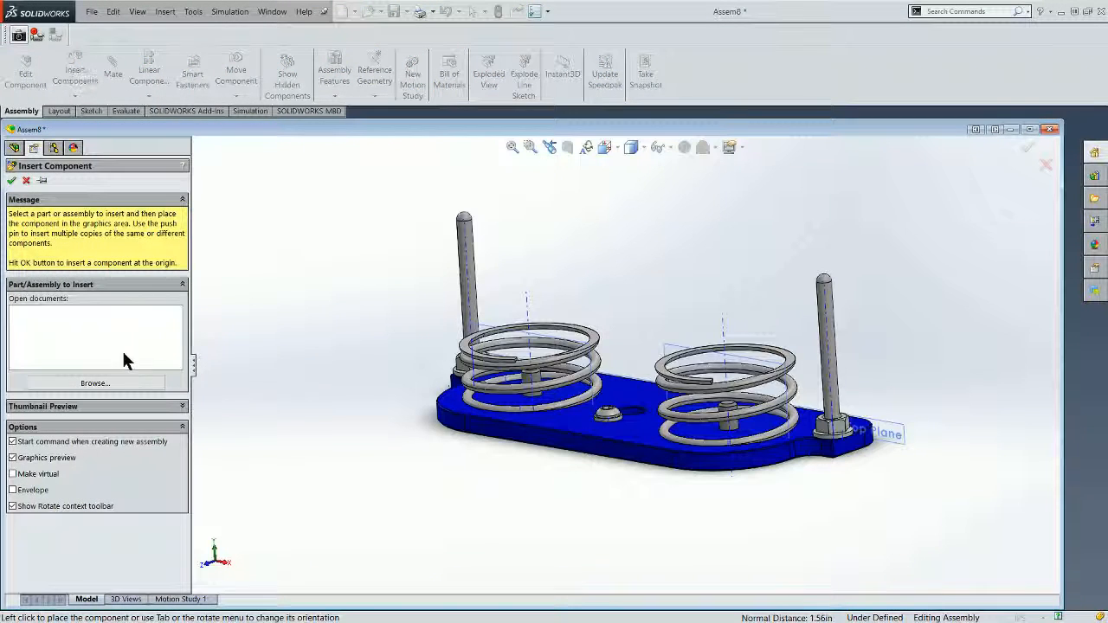
left_click(95, 383)
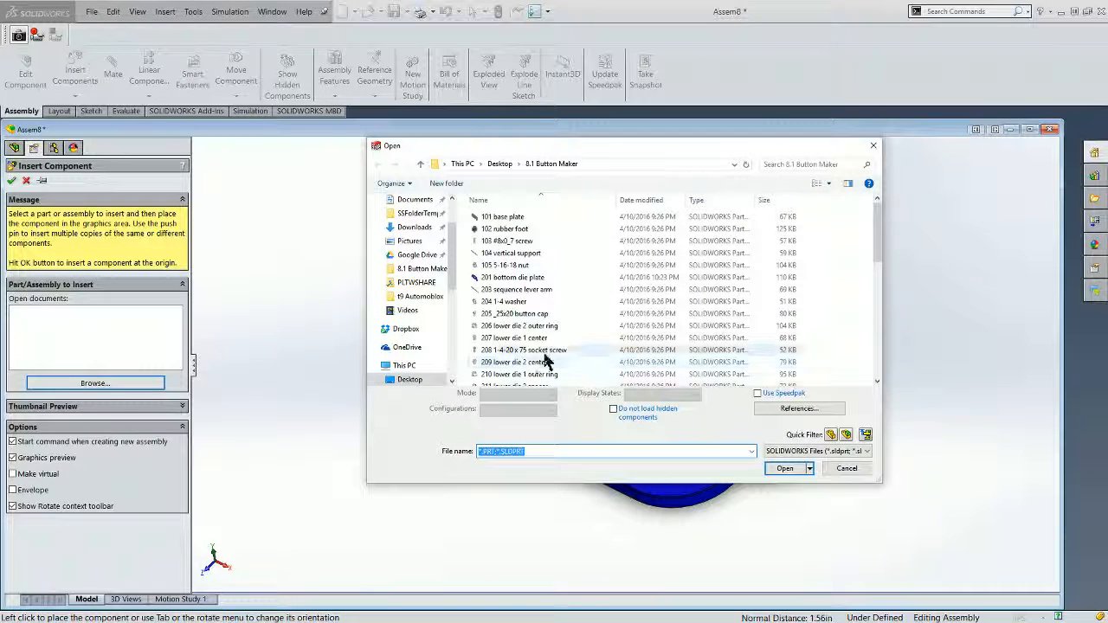
left_click(527, 376)
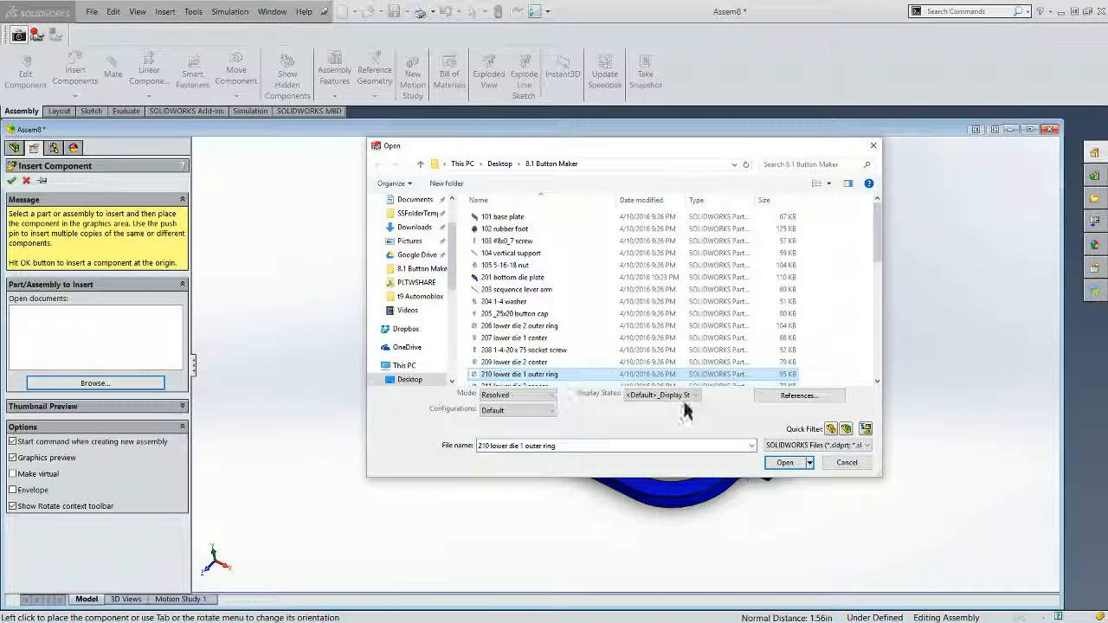
scroll(879, 386, "down", 1)
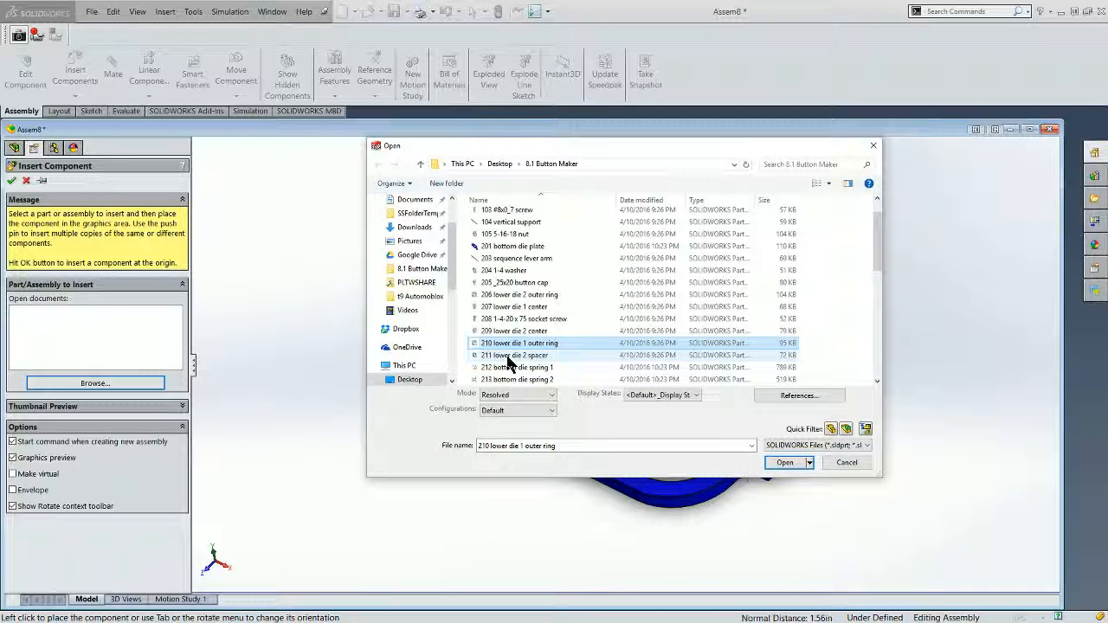
left_click(511, 356, "ctrl")
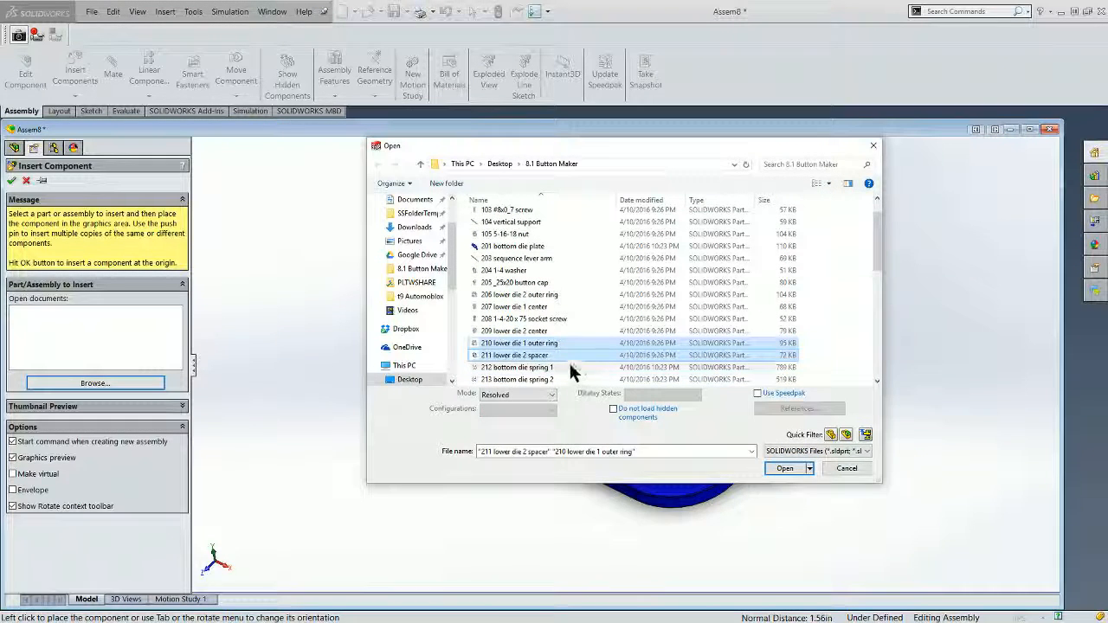
left_click(506, 295, "ctrl")
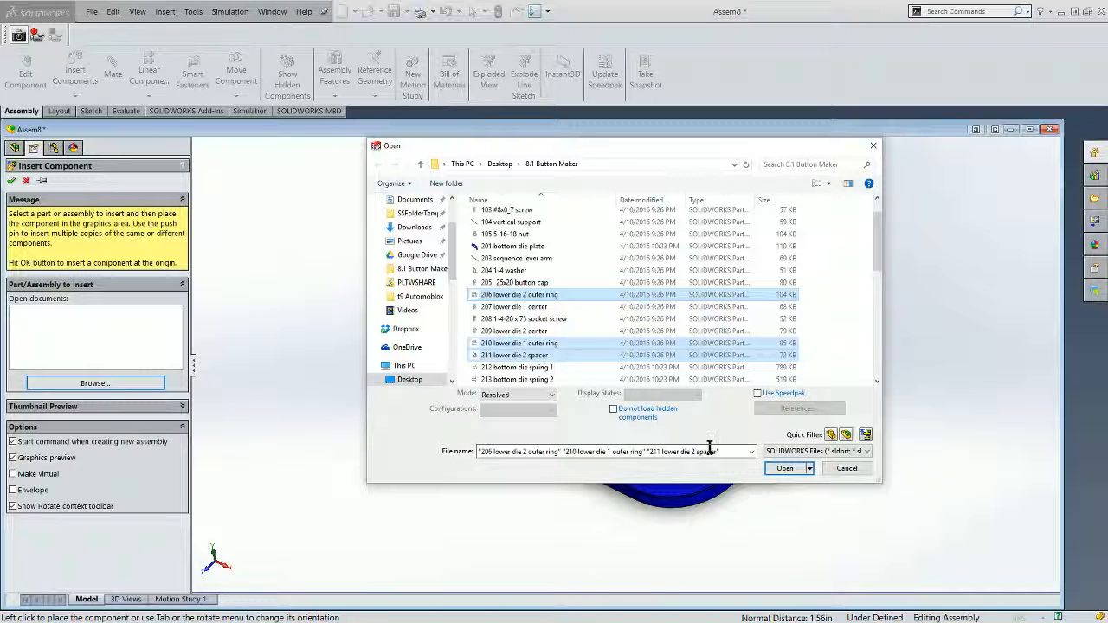
left_click(786, 469)
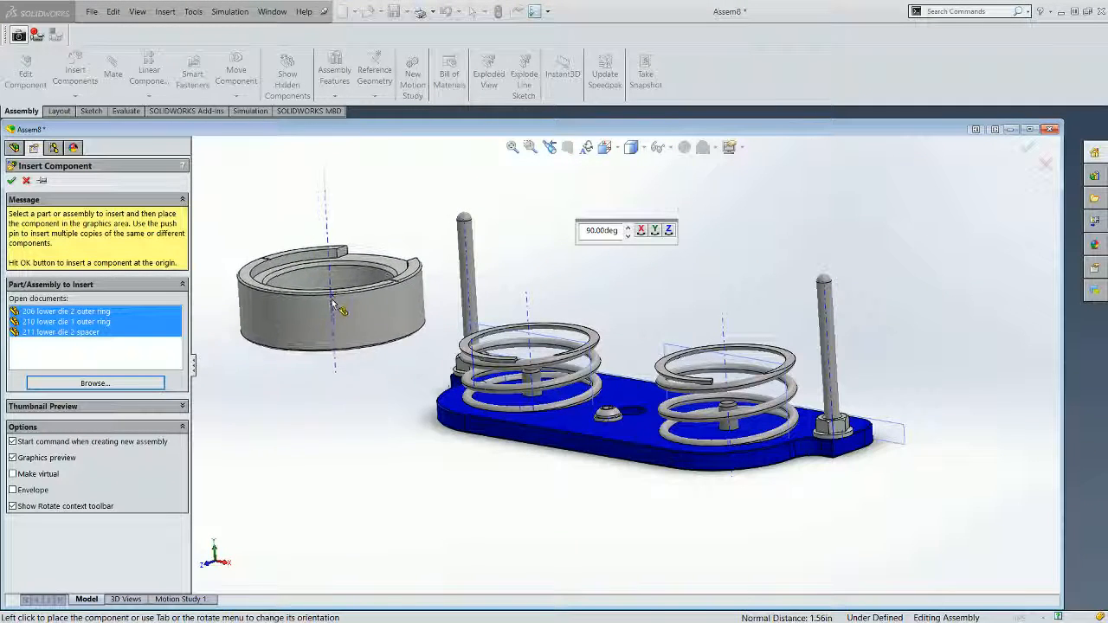
left_click(339, 227)
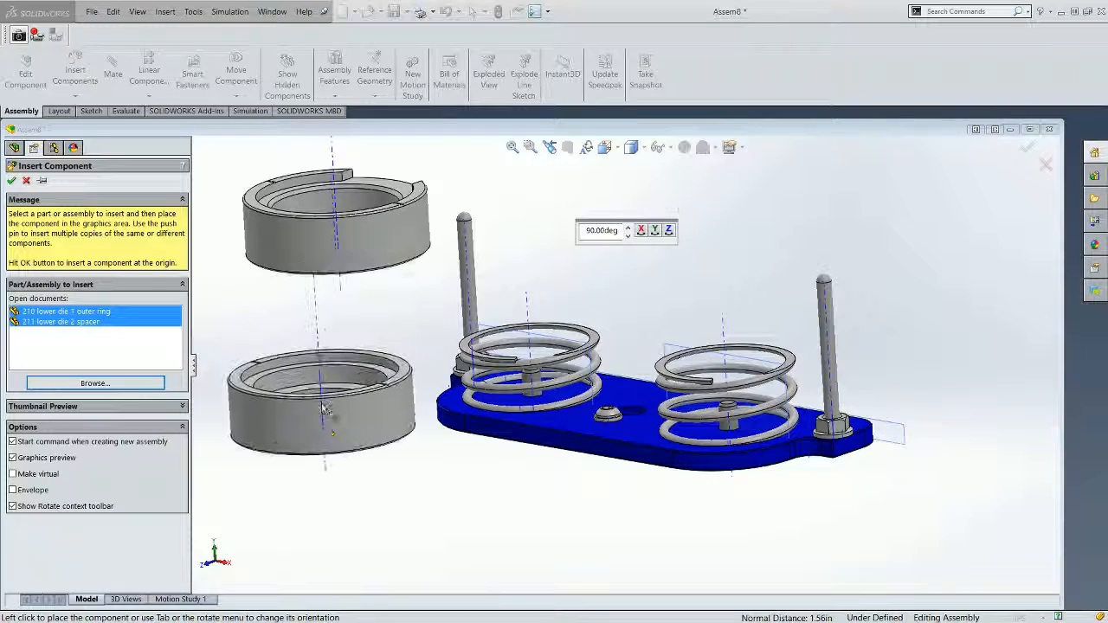
left_click(320, 417)
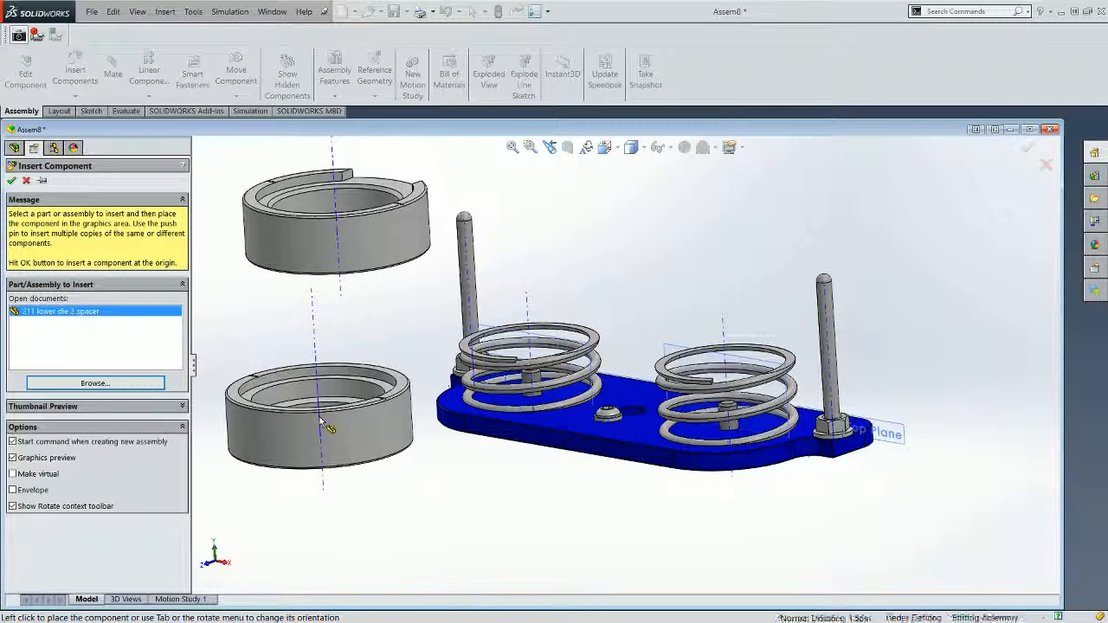
left_click(406, 544)
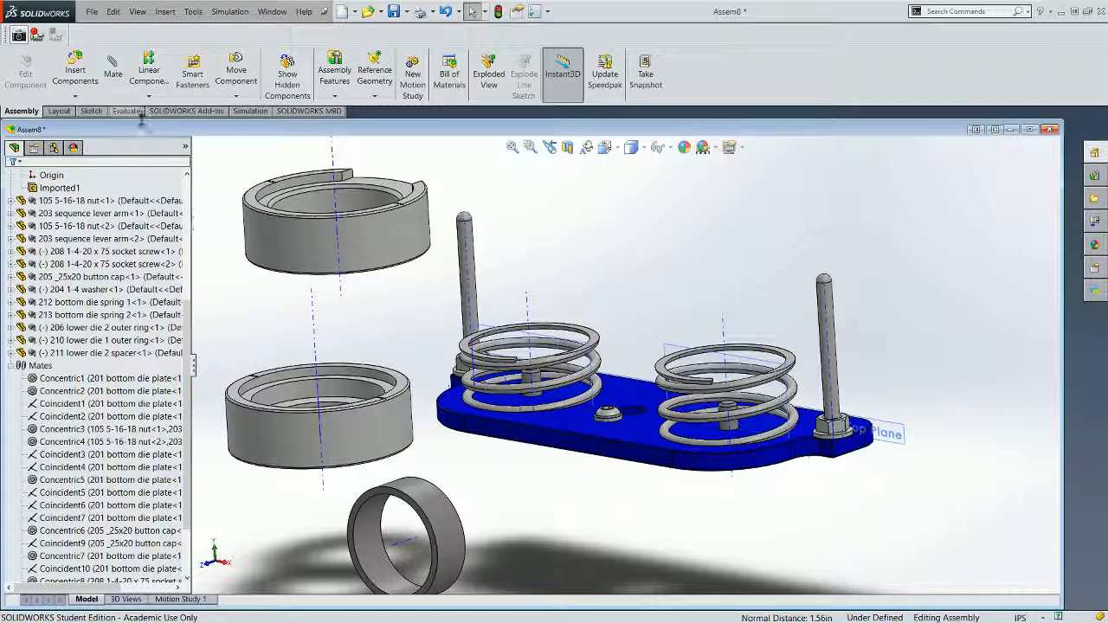
- Hide the planes and temporary axes in the assembly view
left_click(137, 11)
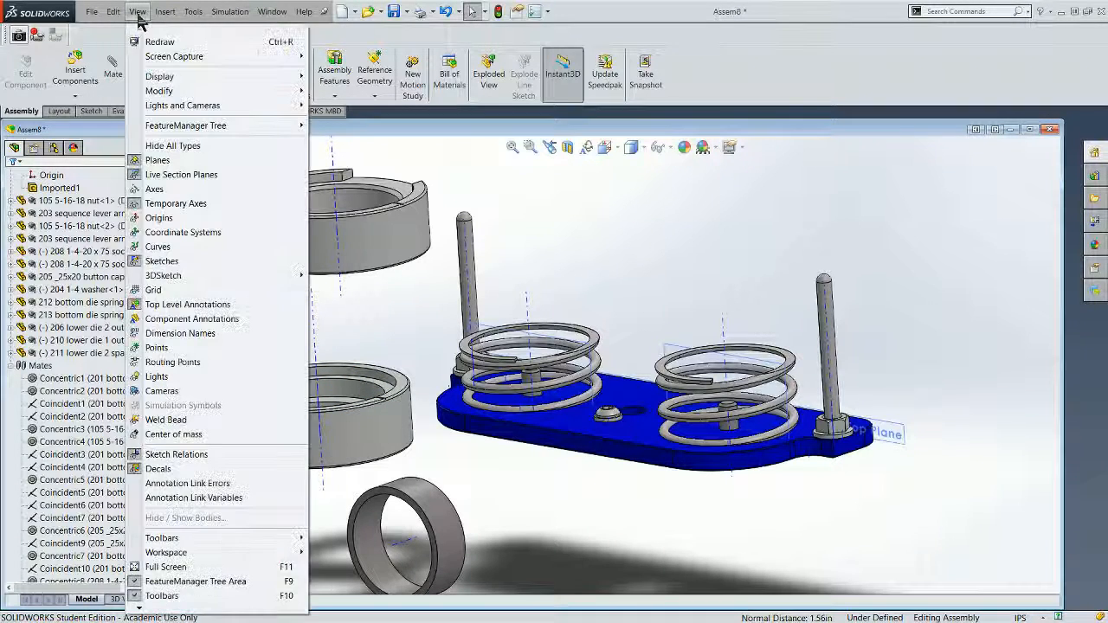
left_click(151, 158)
left_click(137, 12)
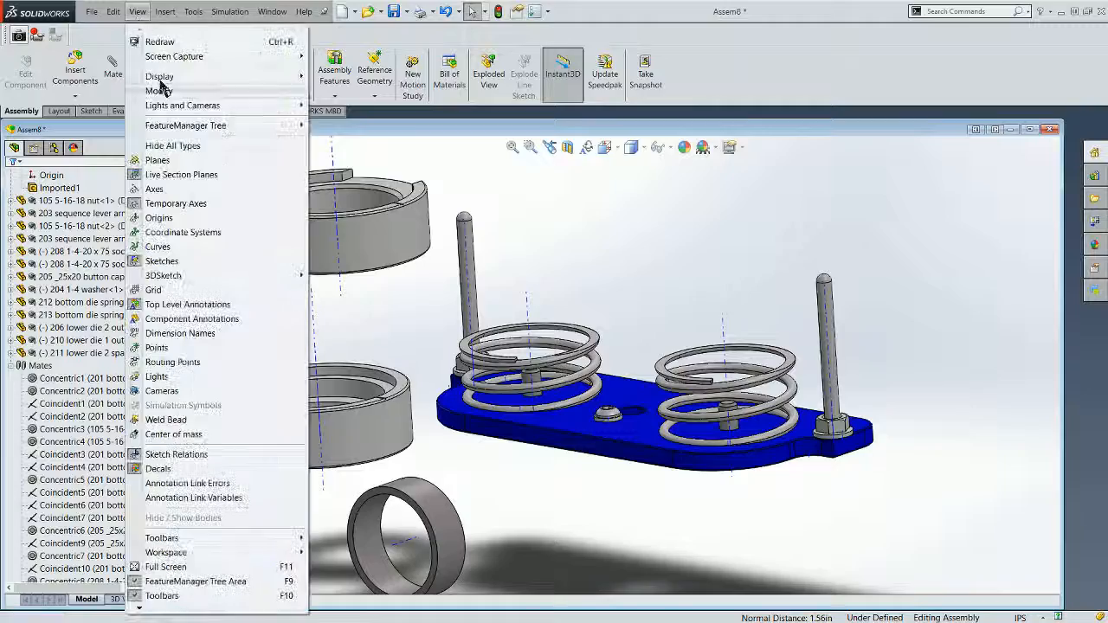
left_click(154, 202)
- Add a concentric mate between the inner face of 211 lower die 2 spacer and the socket screw inside 213 bottom die spring 2
scroll(510, 457, "up", 2)
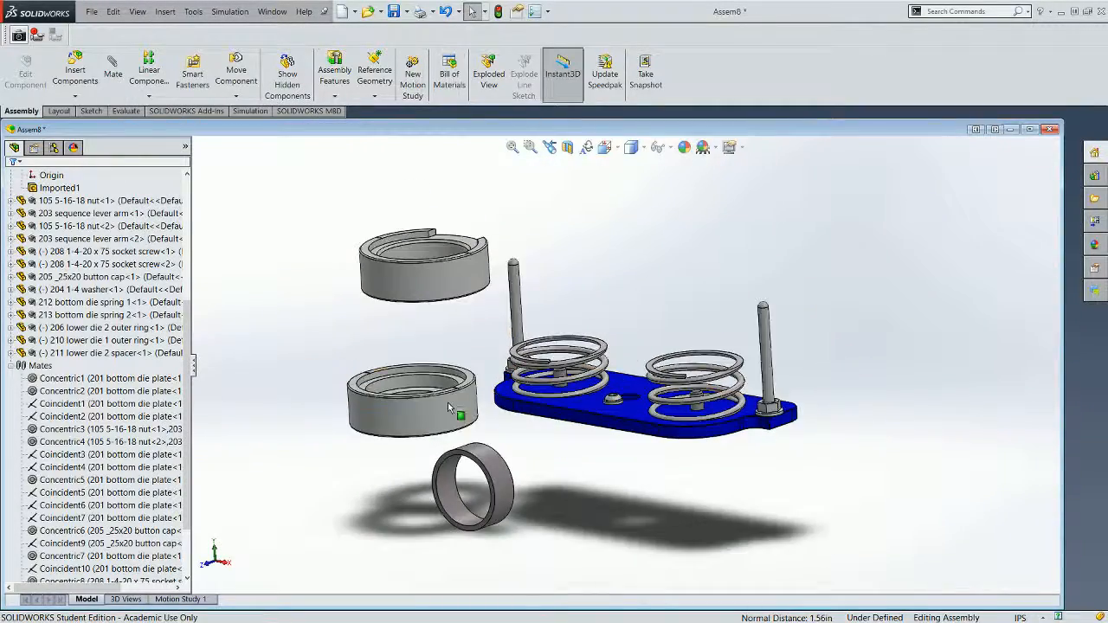
scroll(449, 403, "down", 2)
scroll(524, 478, "down", 2)
scroll(525, 471, "up", 2)
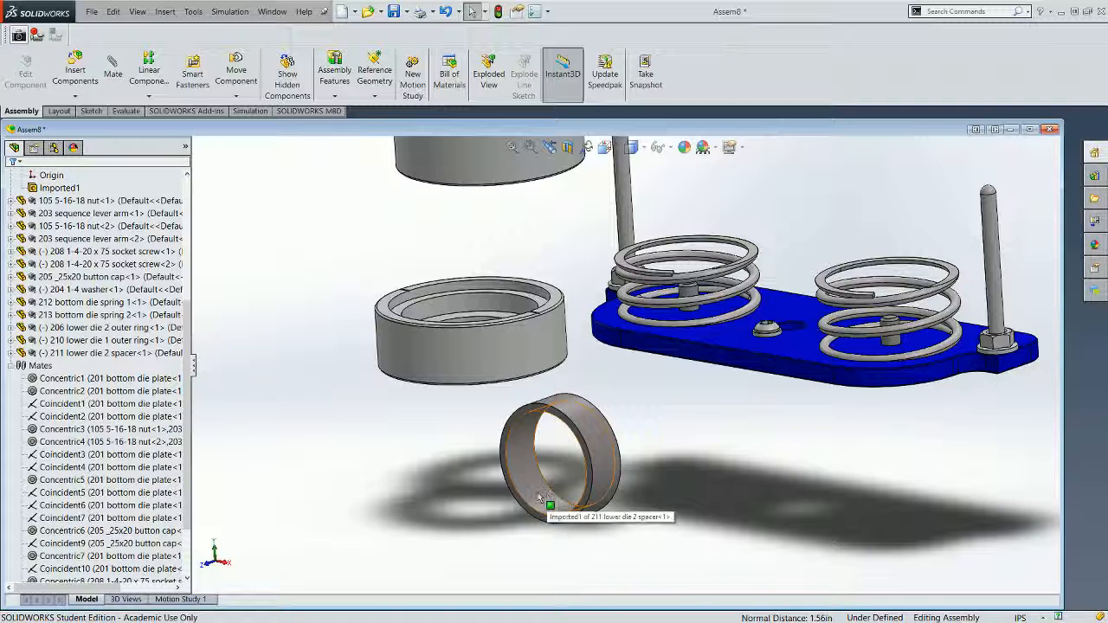
left_click(547, 501)
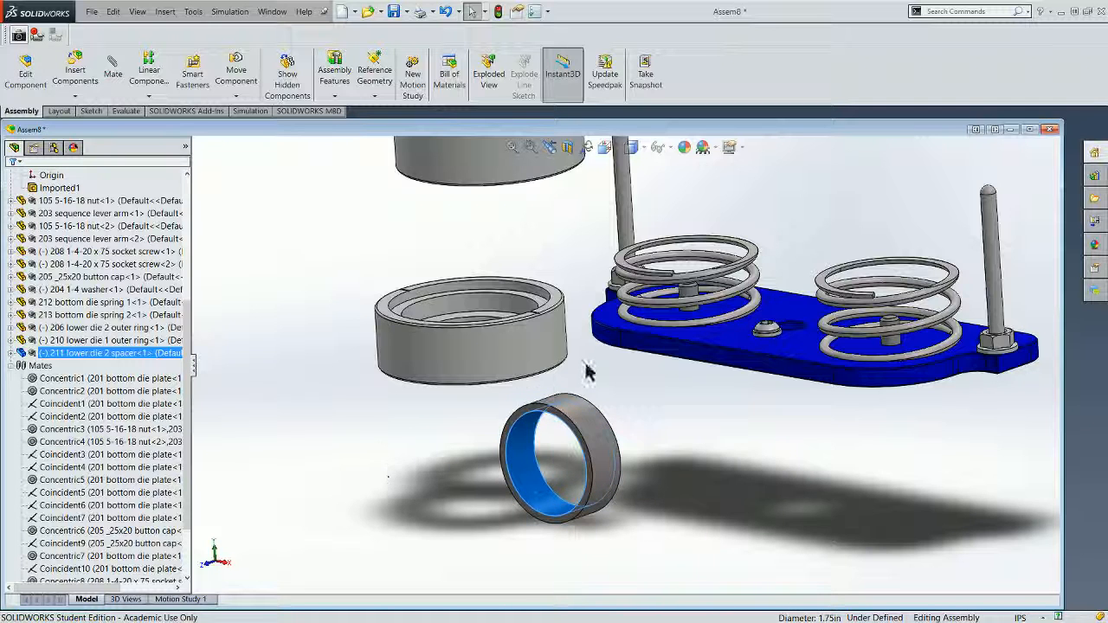
scroll(684, 298, "down", 6)
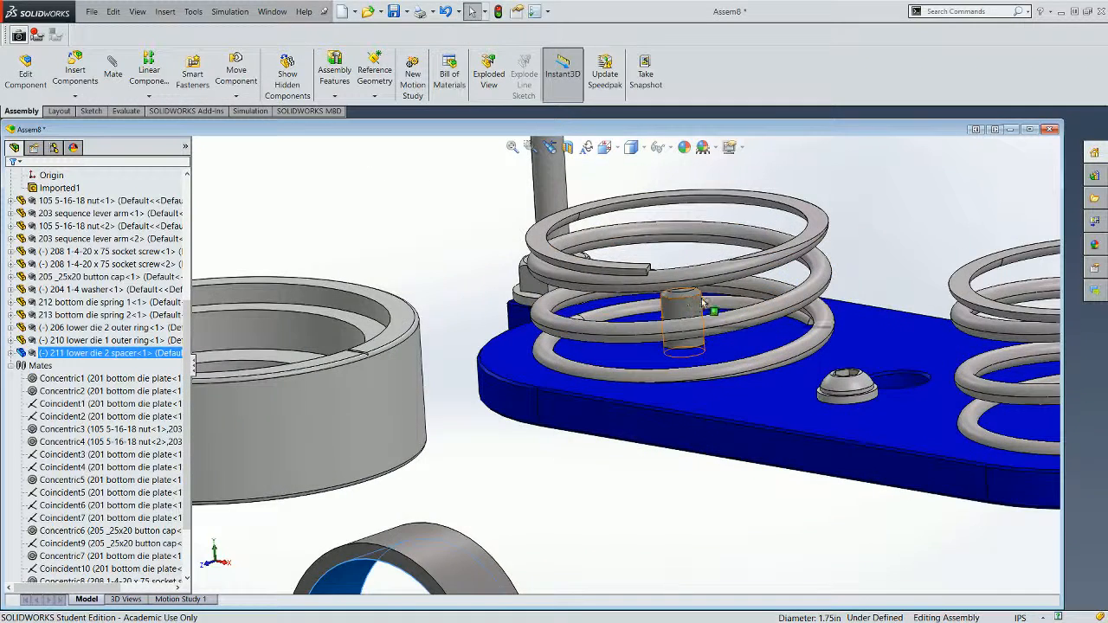
scroll(723, 354, "down", 2)
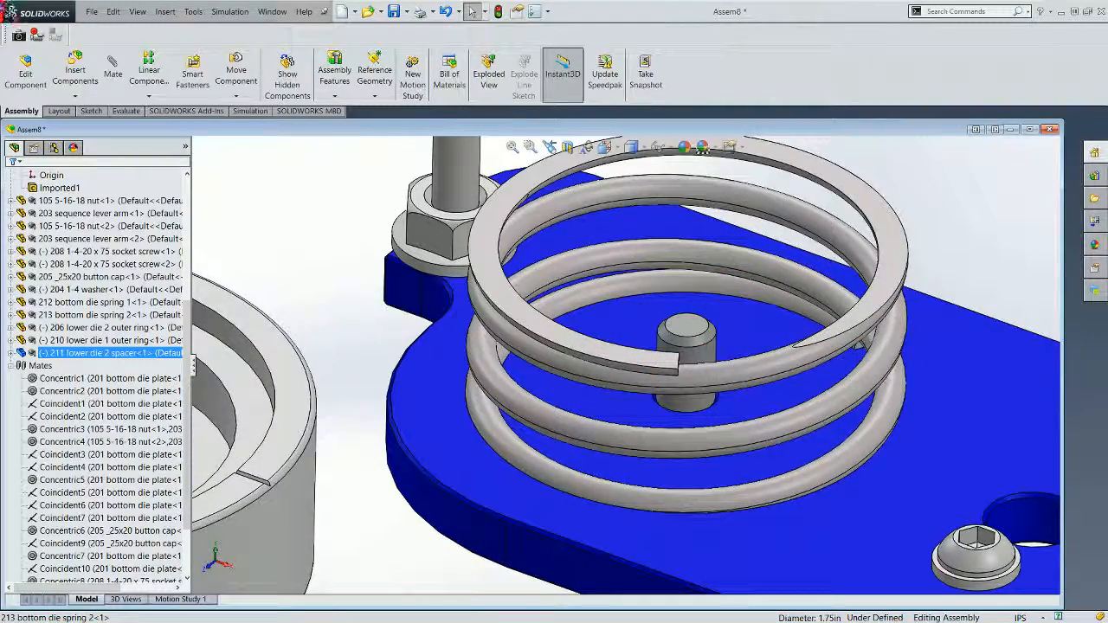
left_click(113, 74)
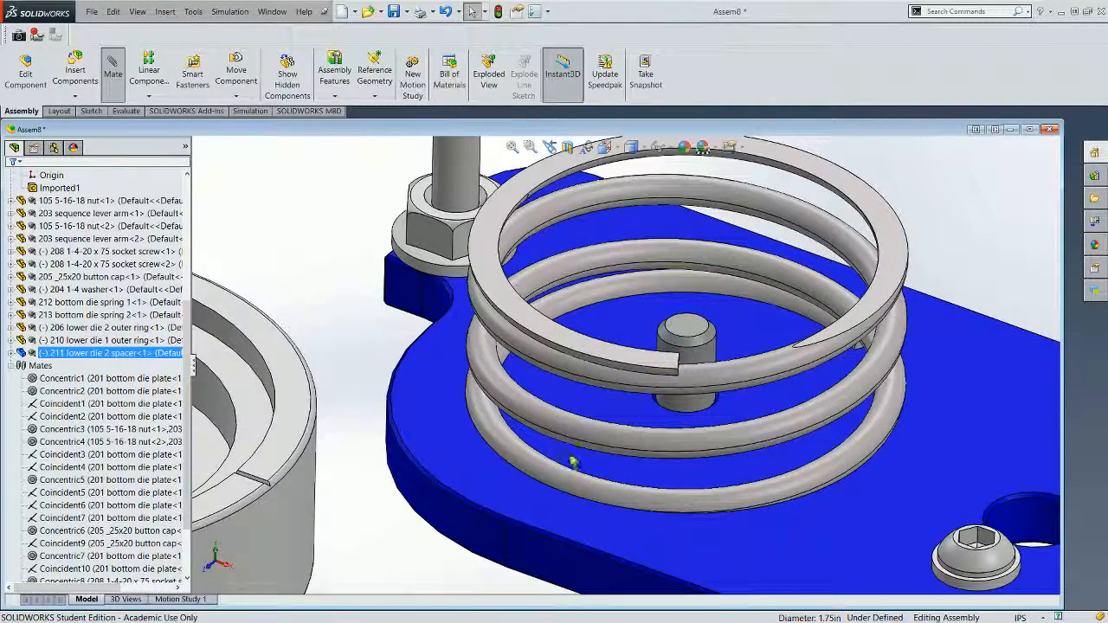
scroll(481, 507, "up", 5)
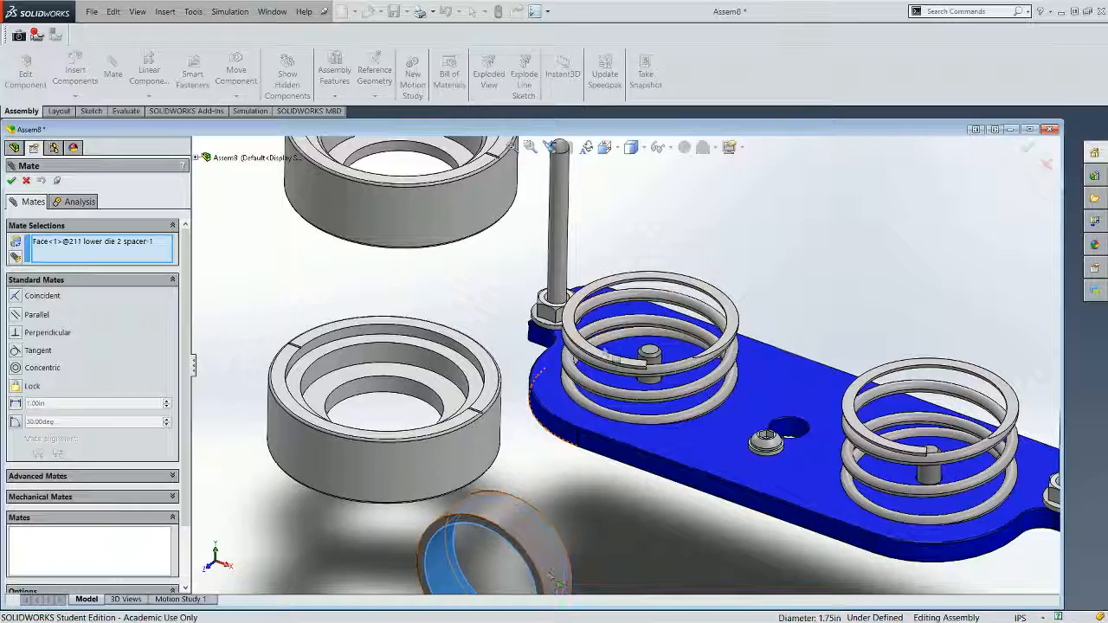
scroll(616, 326, "down", 4)
left_click(693, 407)
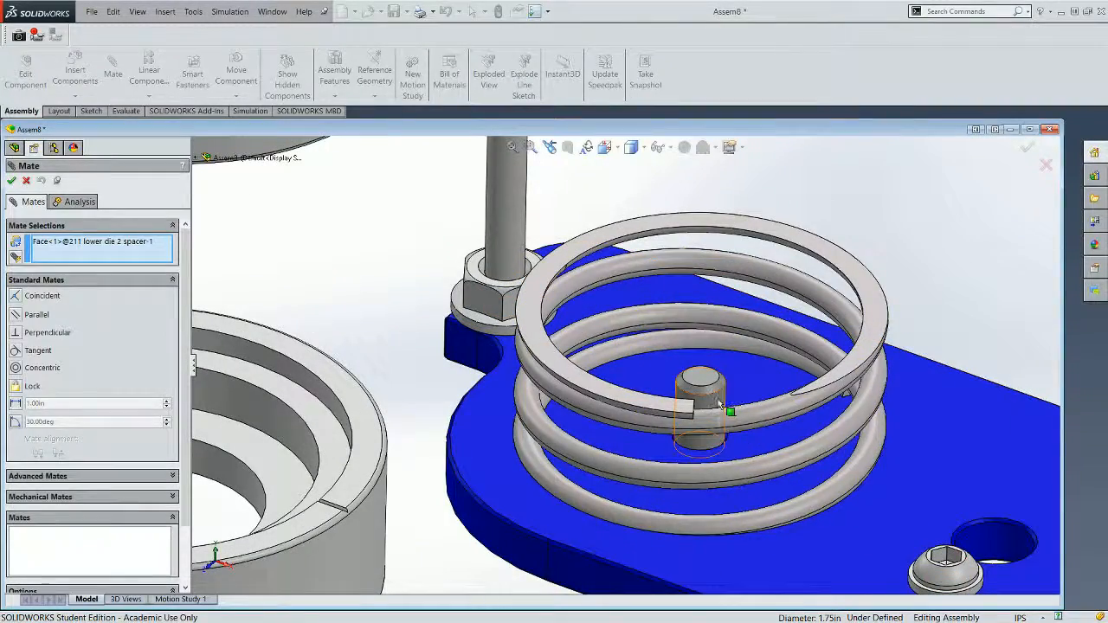
scroll(712, 489, "up", 5)
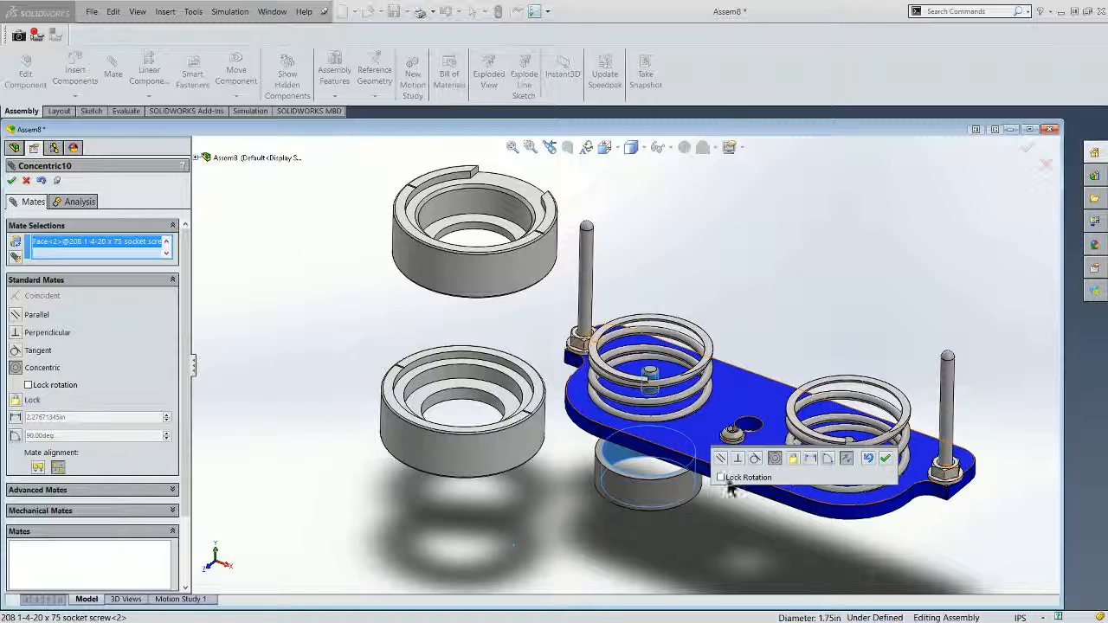
left_click(885, 458)
- Raise the 211 spacer above the plate and mate its bottom ring face coincident with the bottom die plate's top face
left_click_drag(660, 492, 695, 236)
middle_click_drag(744, 400, 717, 218)
scroll(692, 250, "down", 7)
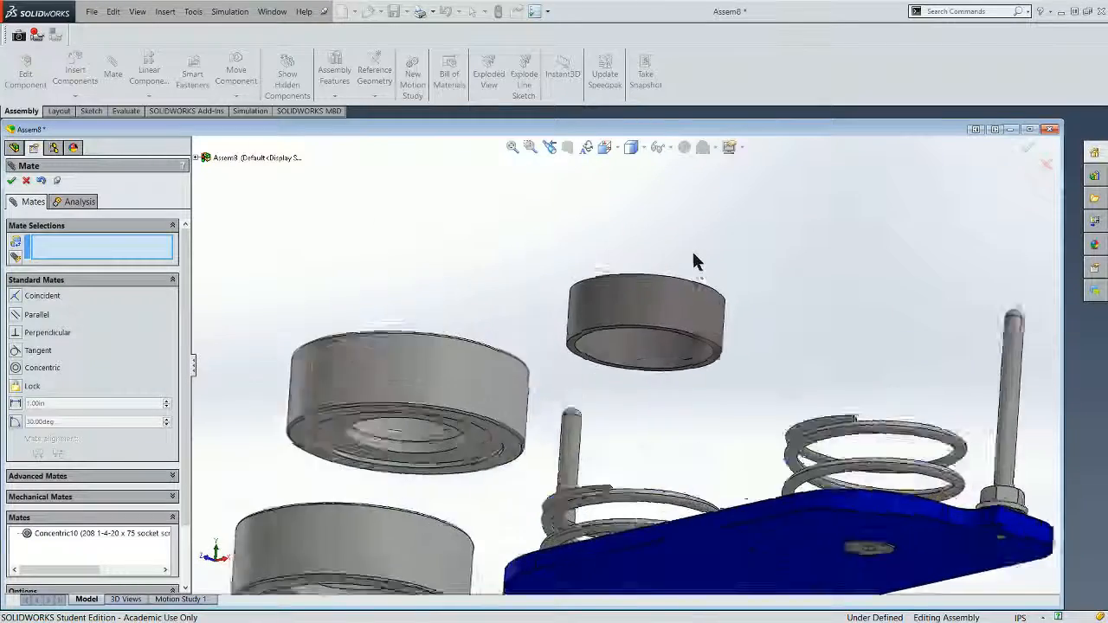
scroll(625, 459, "down", 2)
left_click(778, 531)
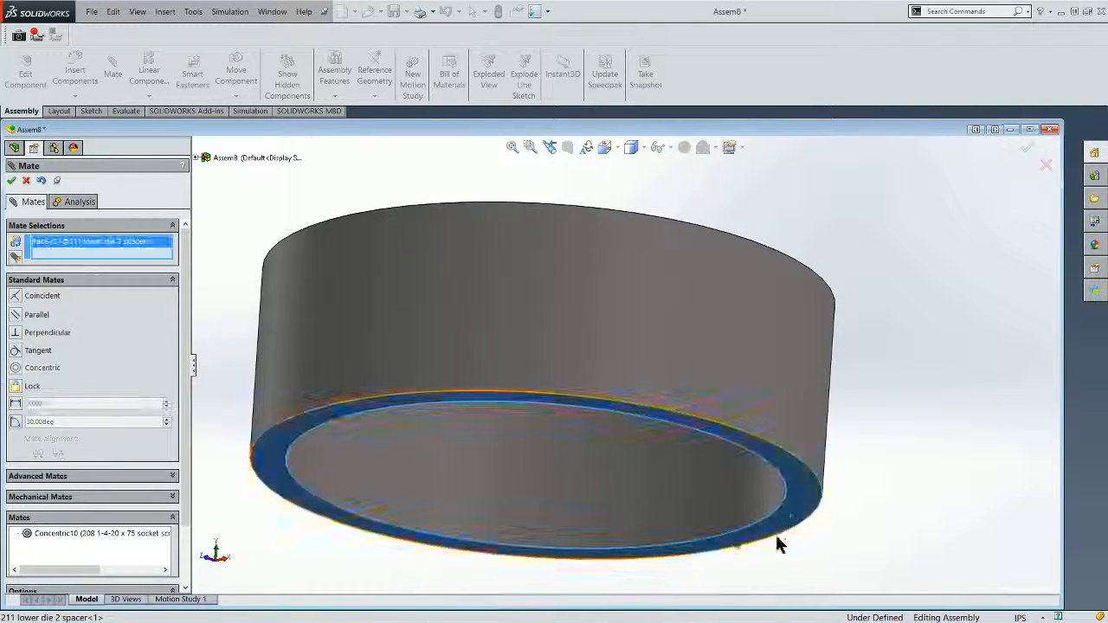
scroll(775, 533, "up", 5)
middle_click_drag(642, 522, 639, 506)
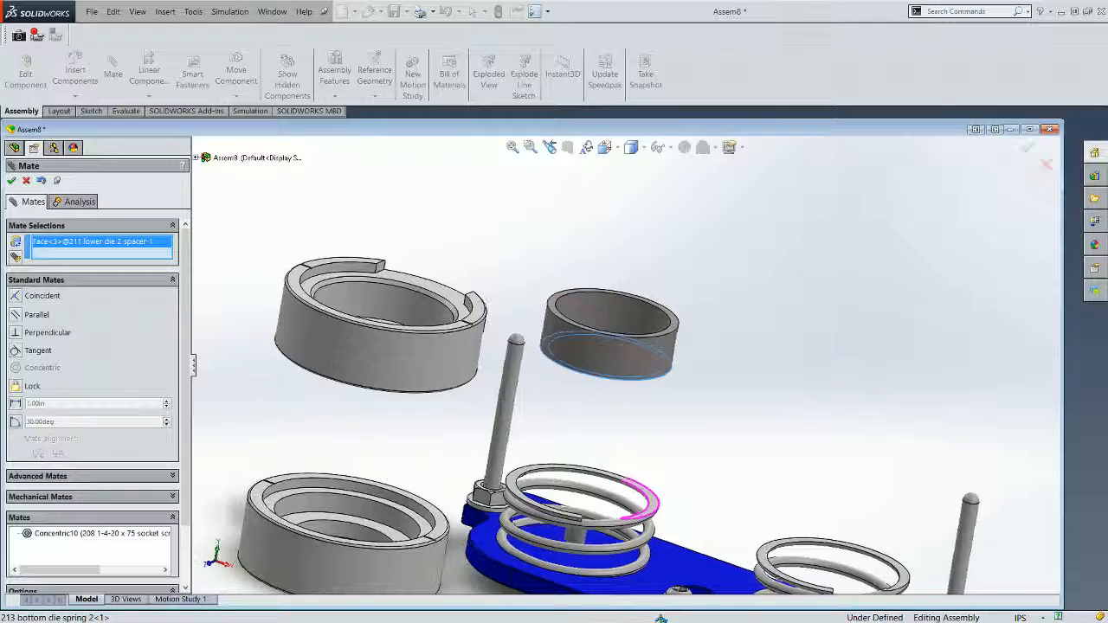
scroll(638, 502, "down", 5)
left_click(656, 499)
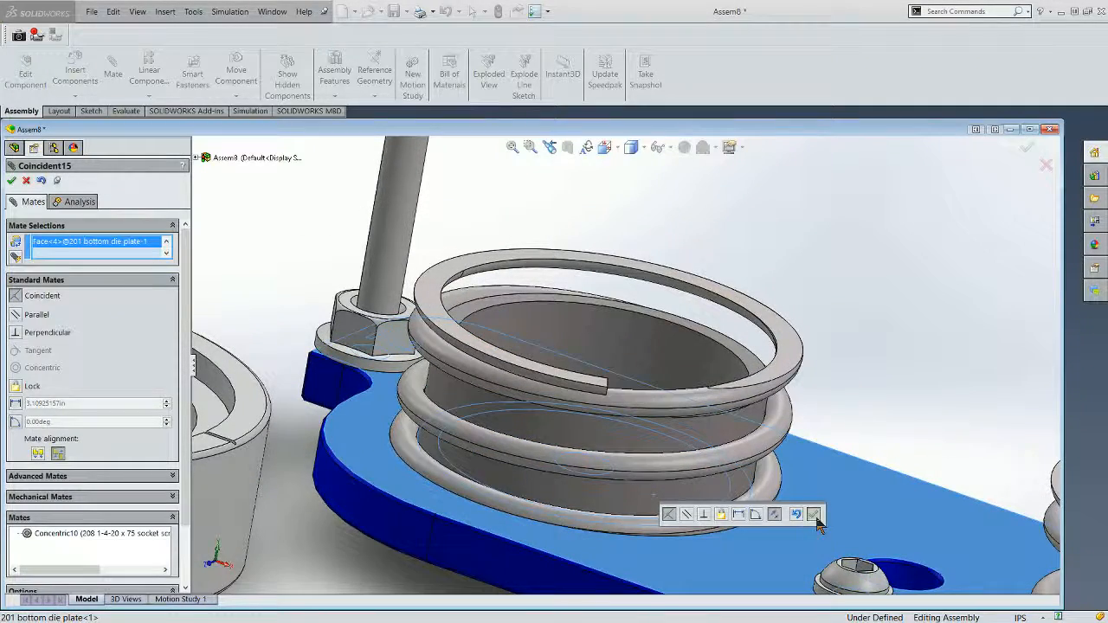
left_click(814, 515)
scroll(656, 490, "up", 6)
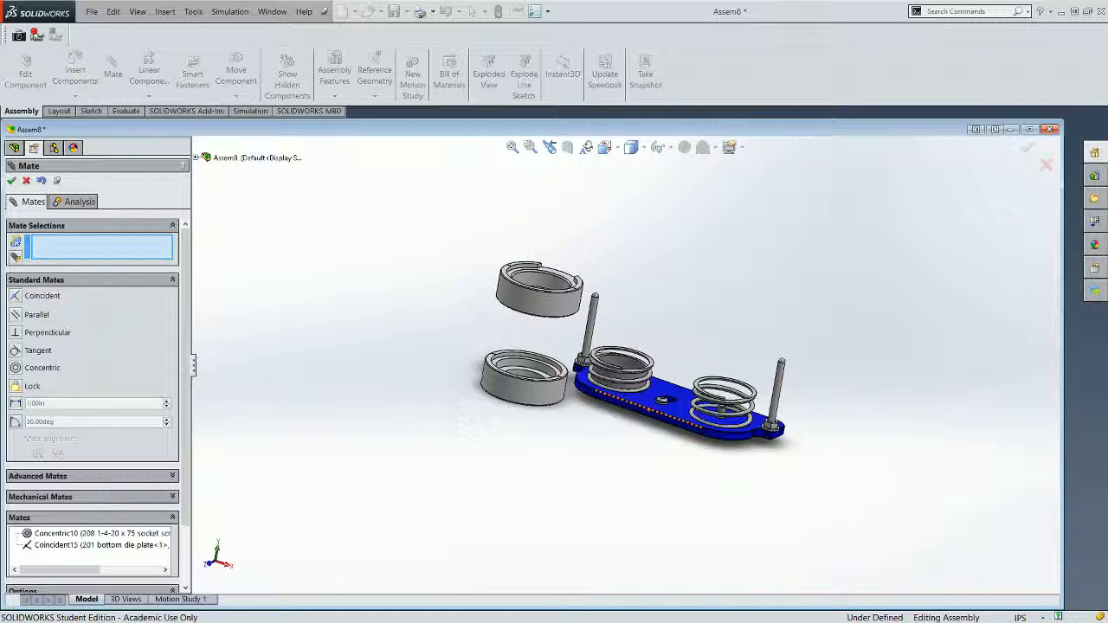
left_click(535, 310)
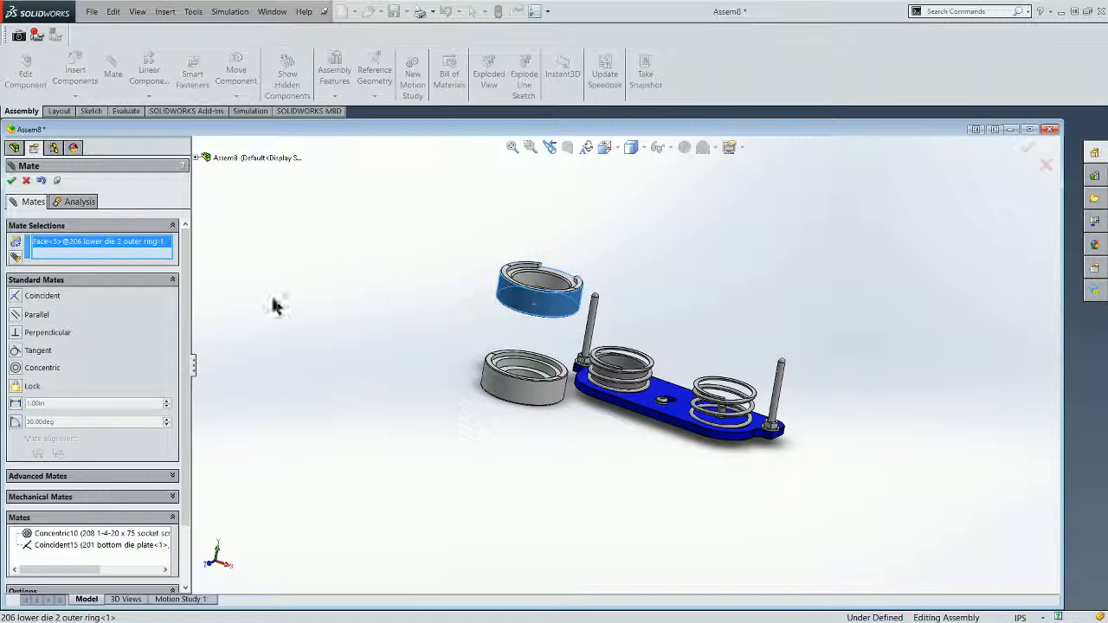
right_click(43, 246)
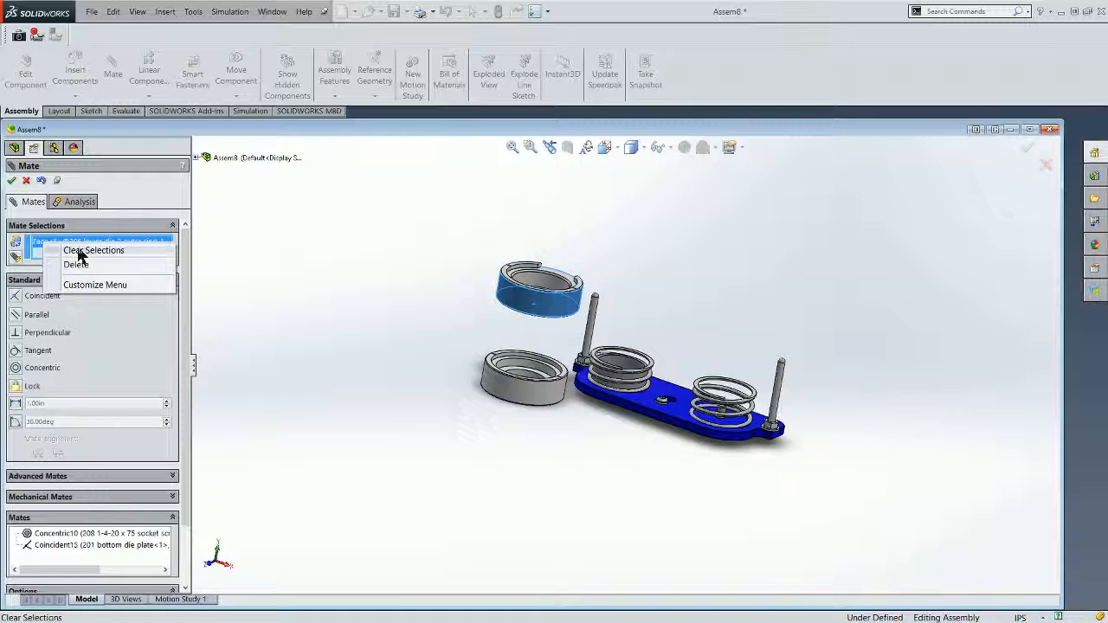
left_click(79, 251)
middle_click_drag(621, 463, 558, 344)
scroll(560, 344, "down", 5)
left_click(541, 409)
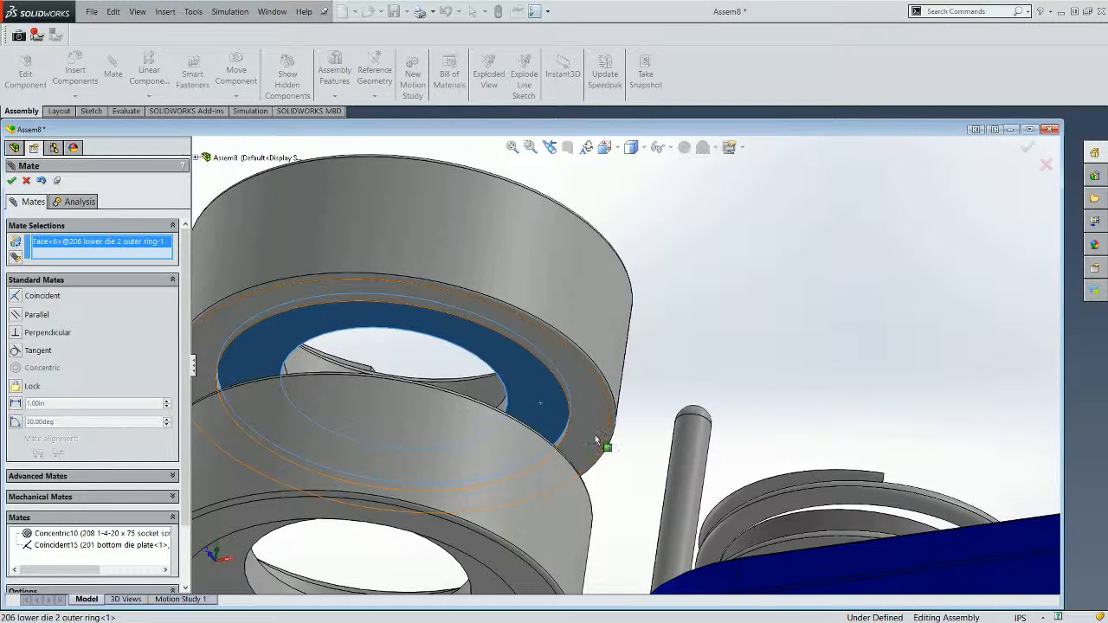
scroll(598, 437, "up", 5)
middle_click_drag(640, 416, 643, 606)
scroll(651, 365, "down", 2)
scroll(651, 365, "down", 4)
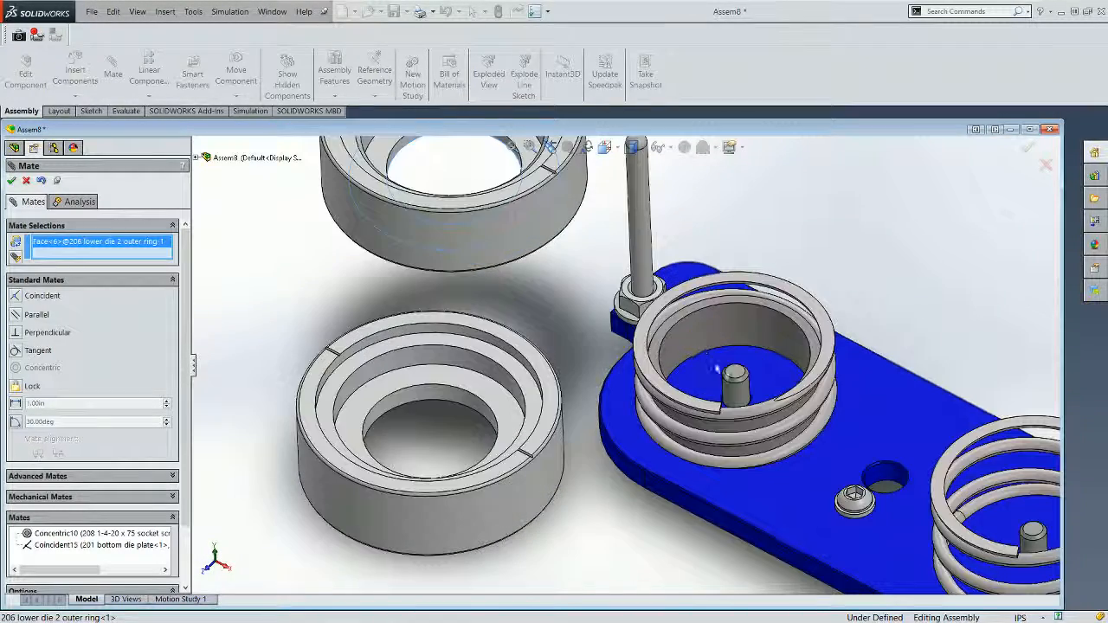
scroll(741, 386, "down", 4)
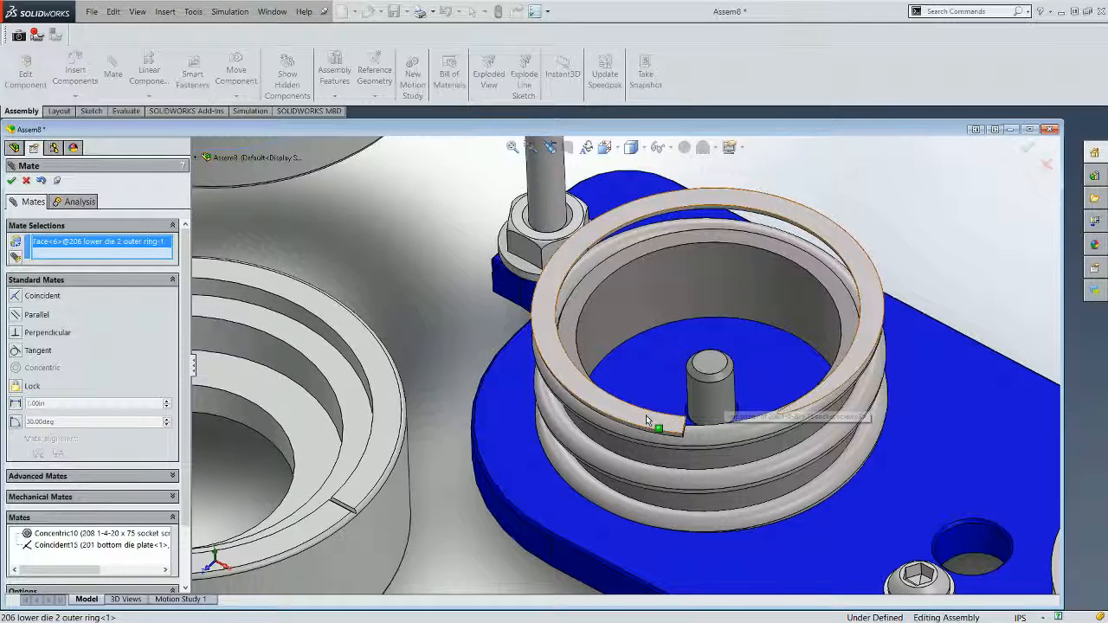
right_click(63, 245)
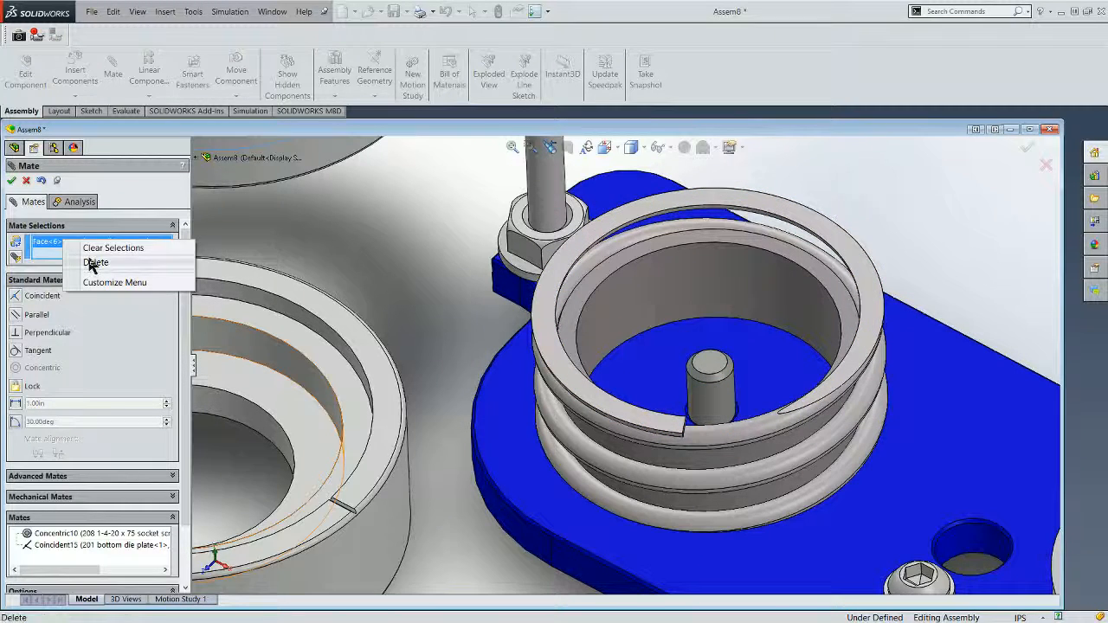
left_click(95, 262)
- Add a concentric mate with locked rotation between the inner face of 206 lower die 2 outer ring and the socket screw inside 213 bottom die spring 2
key("f")
scroll(512, 248, "down", 5)
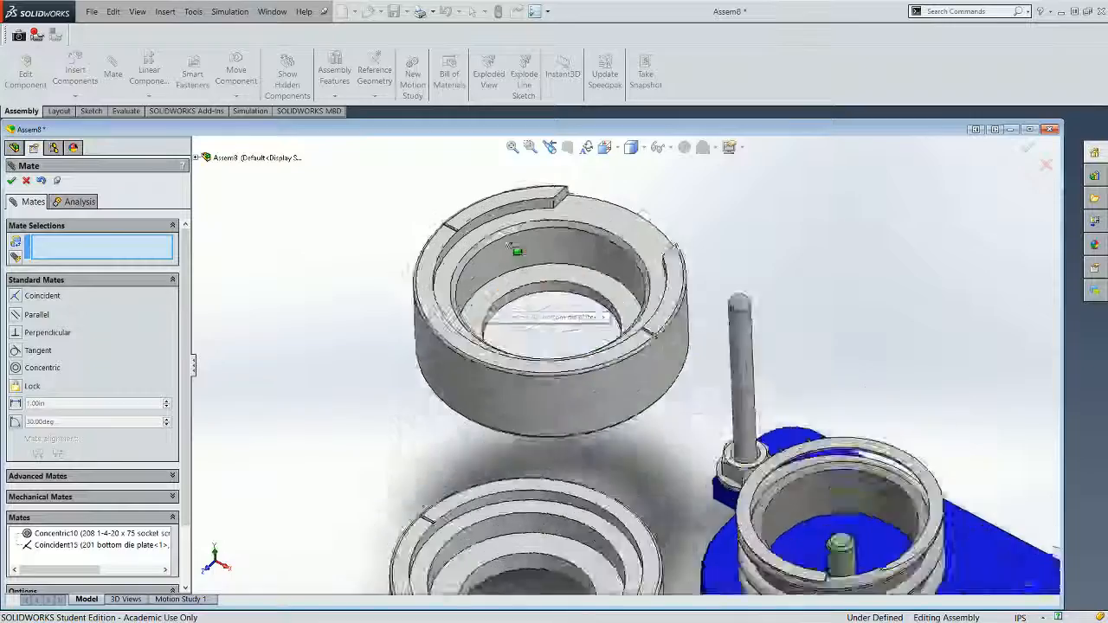
scroll(513, 248, "down", 3)
left_click(565, 322)
key("f")
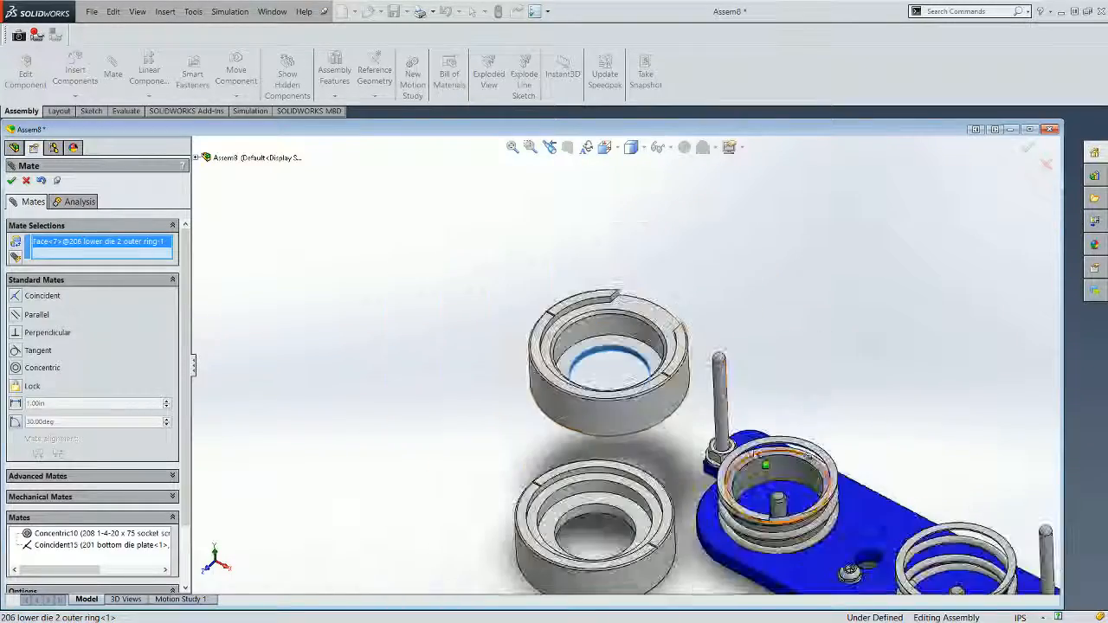
scroll(769, 490, "down", 5)
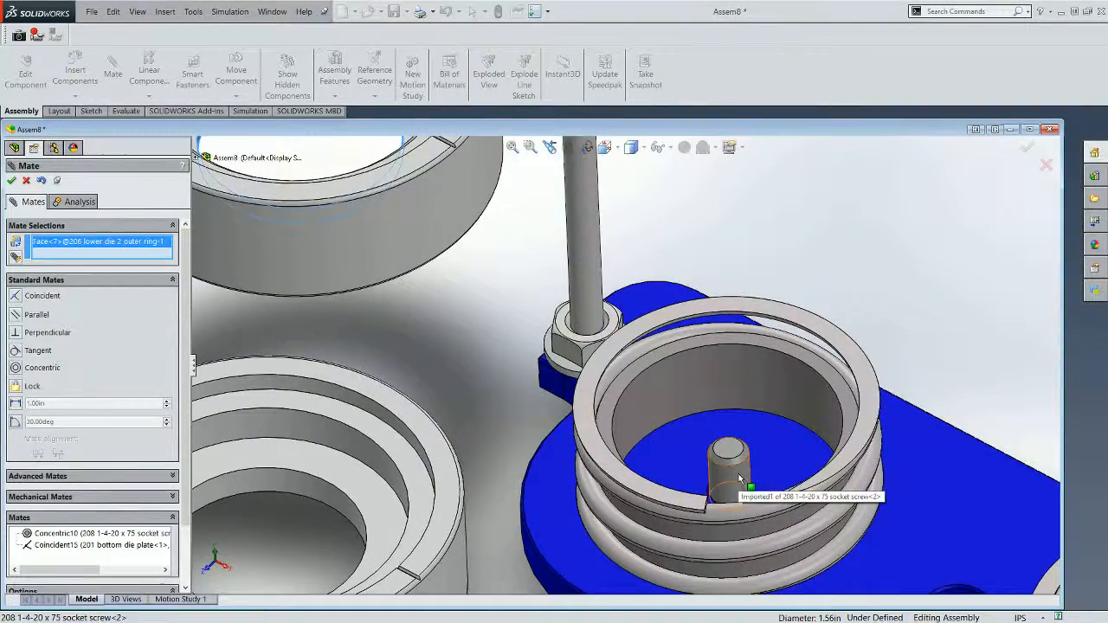
left_click(739, 476)
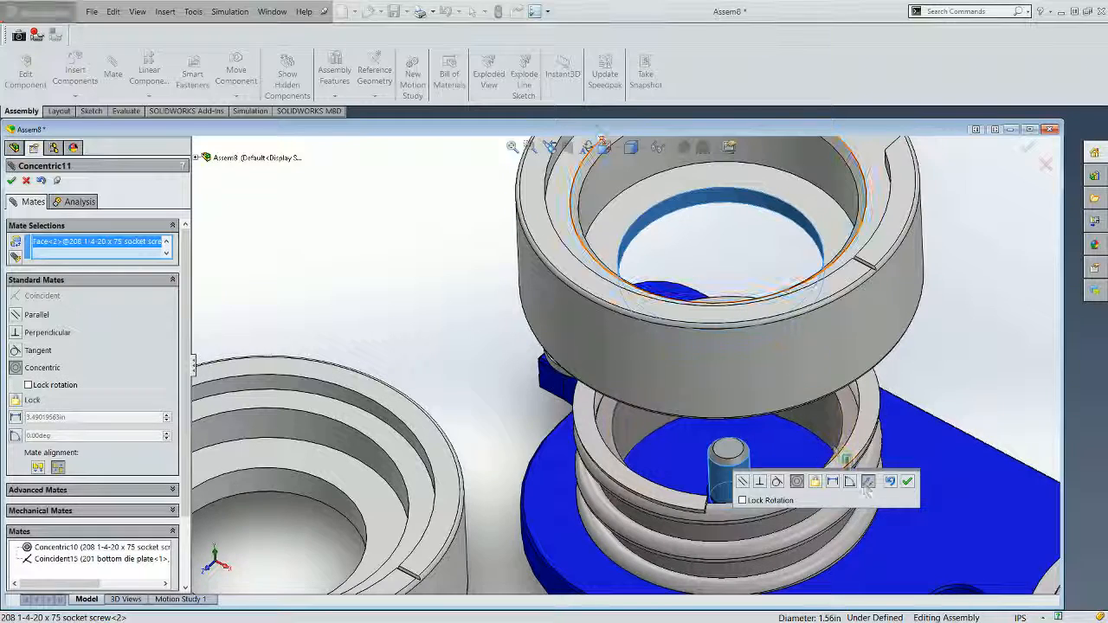
left_click(790, 501)
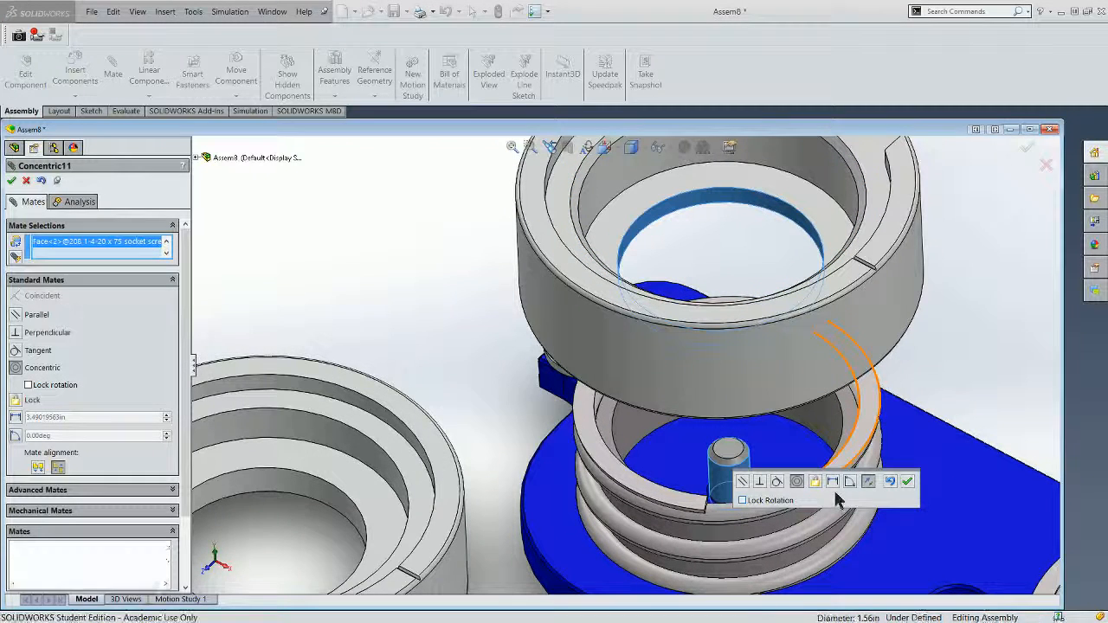
left_click(908, 482)
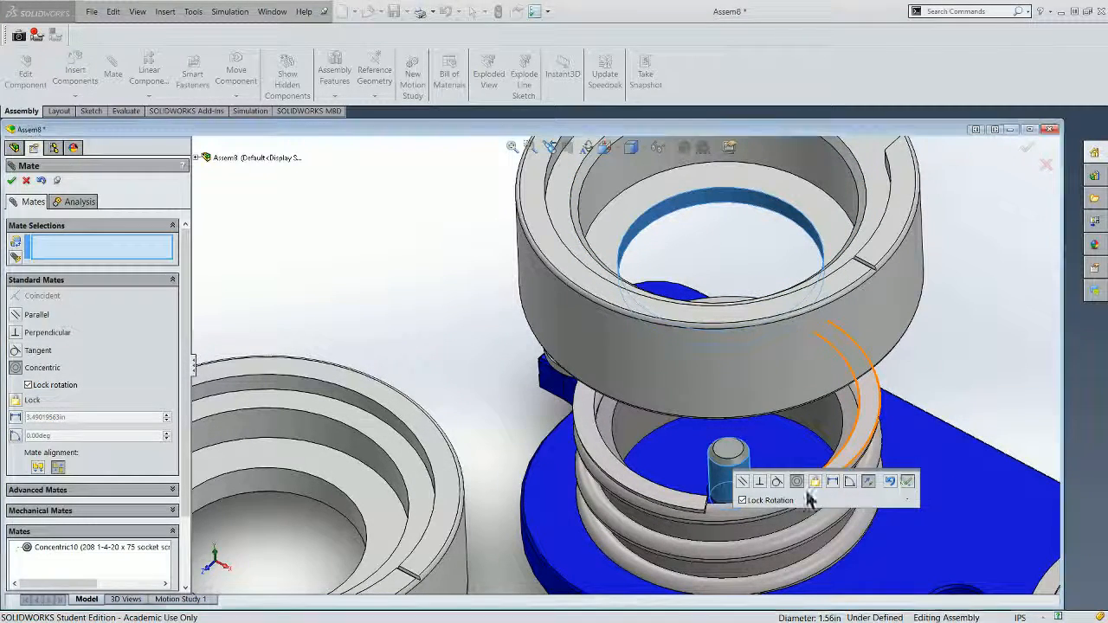
- Mate the recessed underside face of 206 lower die 2 outer ring coincident with the top face of 213 bottom die spring 2
middle_click_drag(796, 532, 804, 330)
scroll(814, 338, "down", 3)
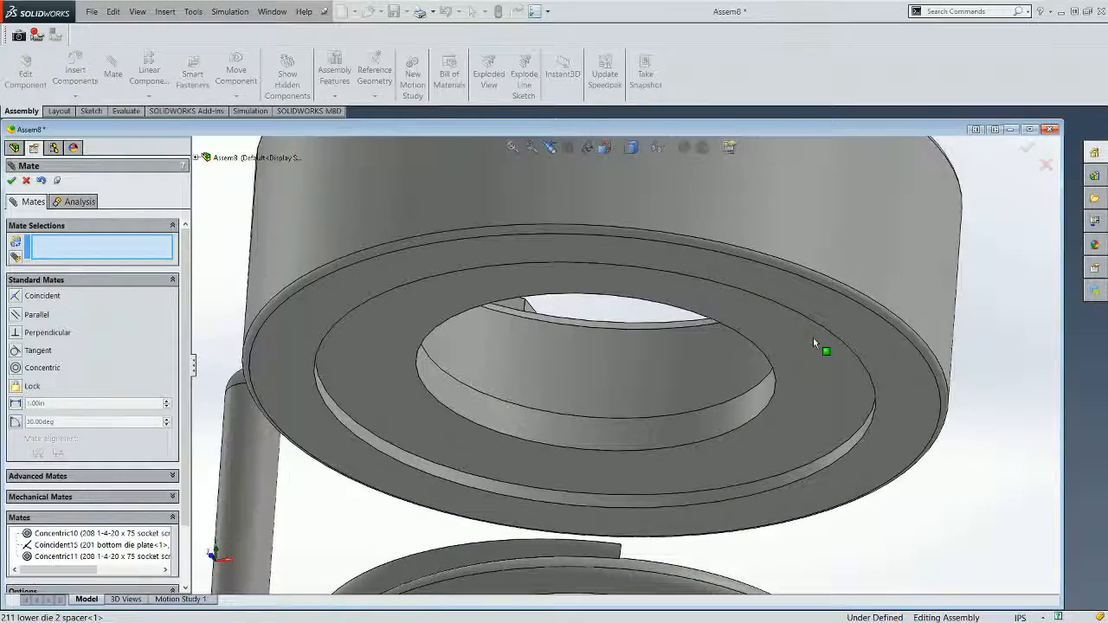
left_click(822, 374)
scroll(814, 407, "up", 3)
scroll(748, 450, "up", 2)
middle_click_drag(748, 450, 680, 562)
scroll(680, 563, "down", 3)
left_click(682, 562)
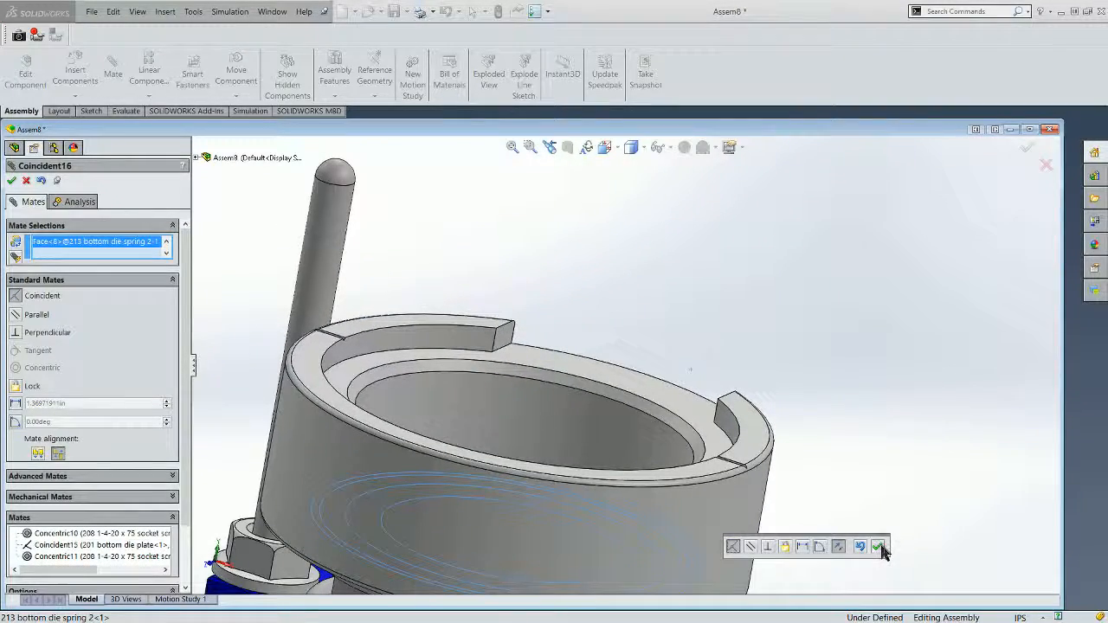
left_click(878, 546)
scroll(702, 509, "up", 4)
middle_click_drag(680, 504, 669, 381)
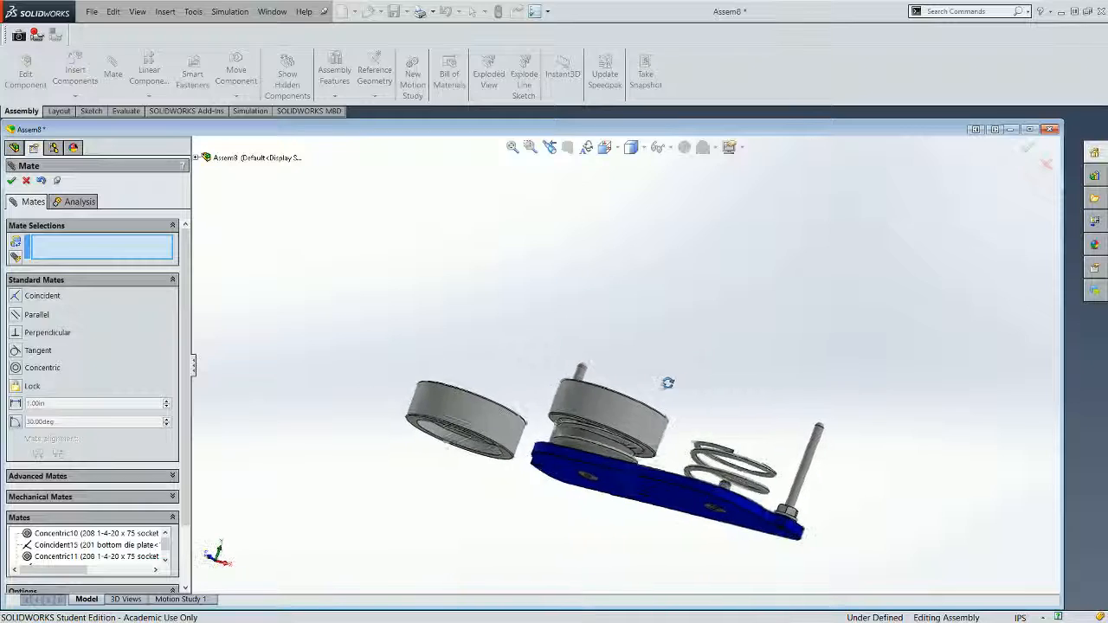
scroll(632, 420, "down", 5)
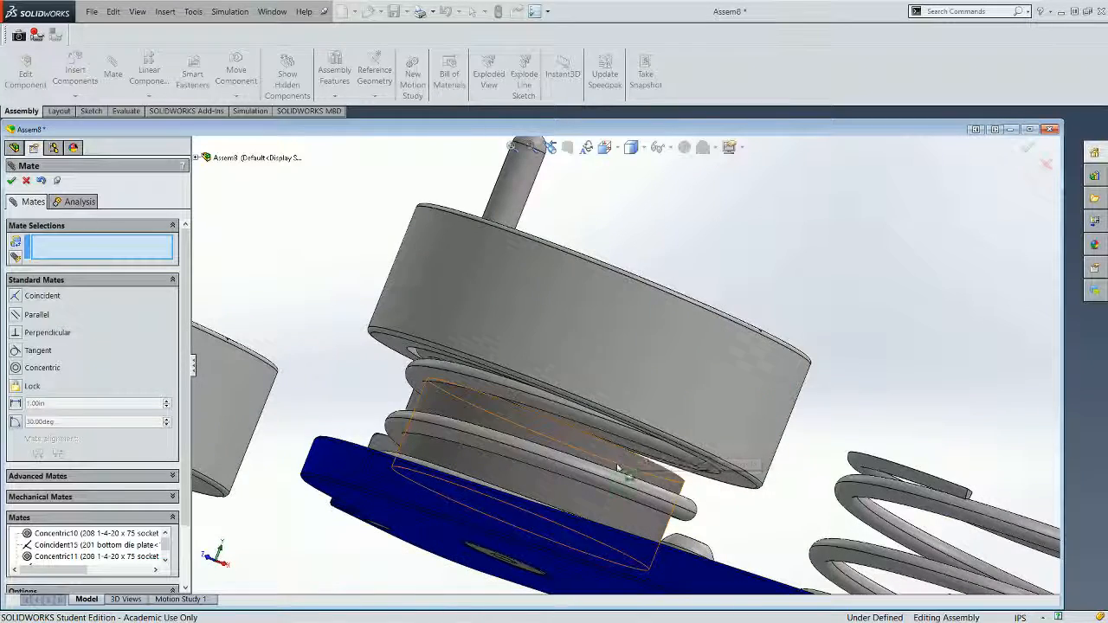
scroll(612, 451, "up", 3)
scroll(613, 451, "down", 3)
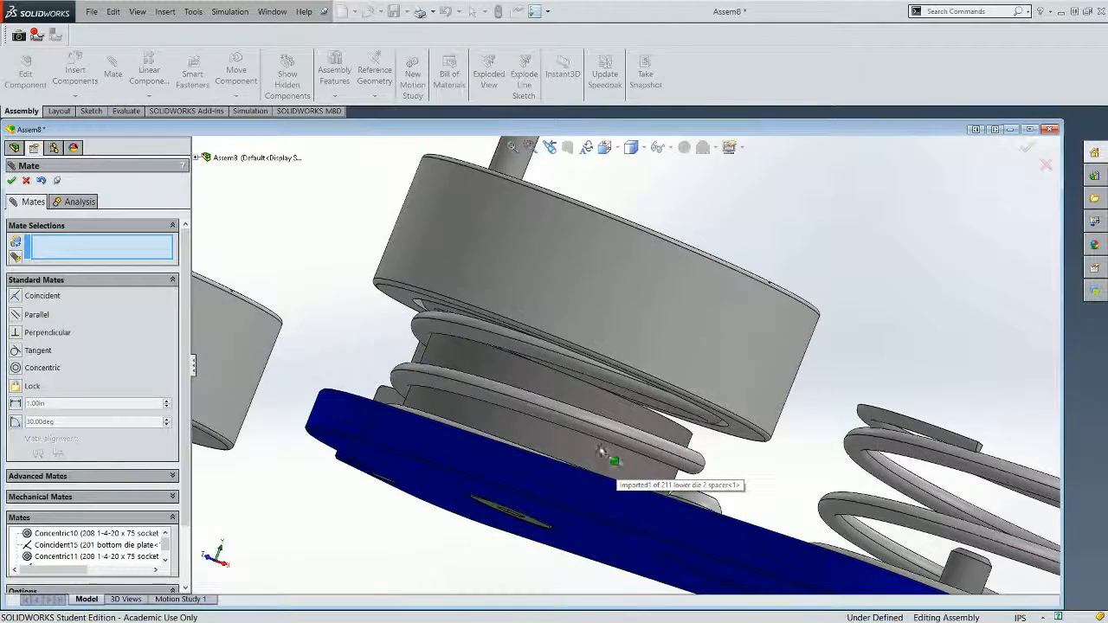
scroll(601, 420, "up", 5)
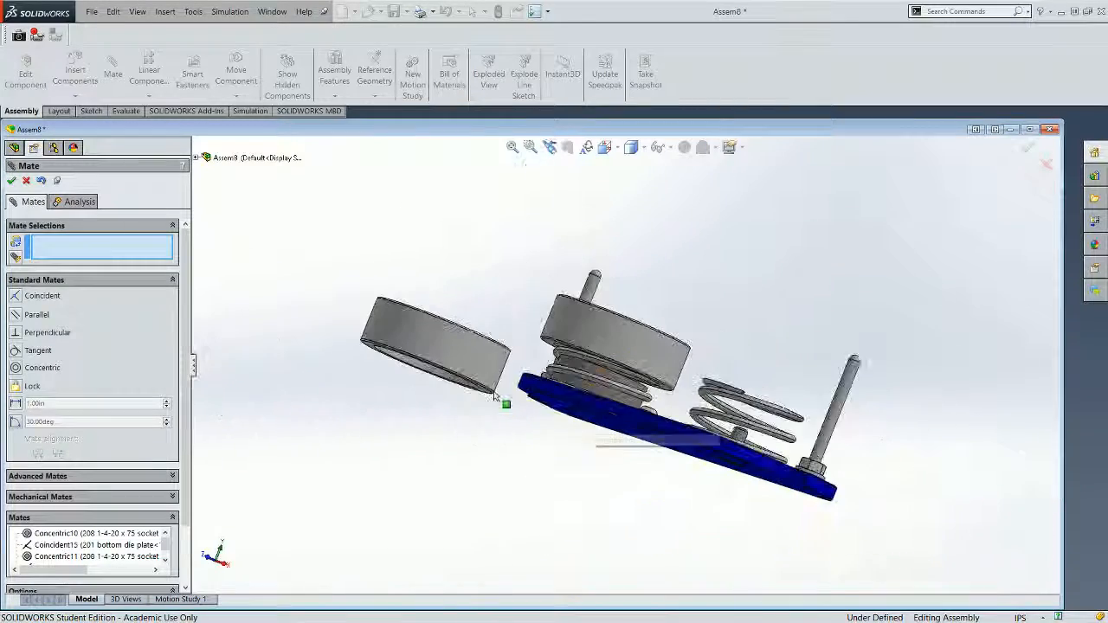
middle_click_drag(479, 401, 550, 394)
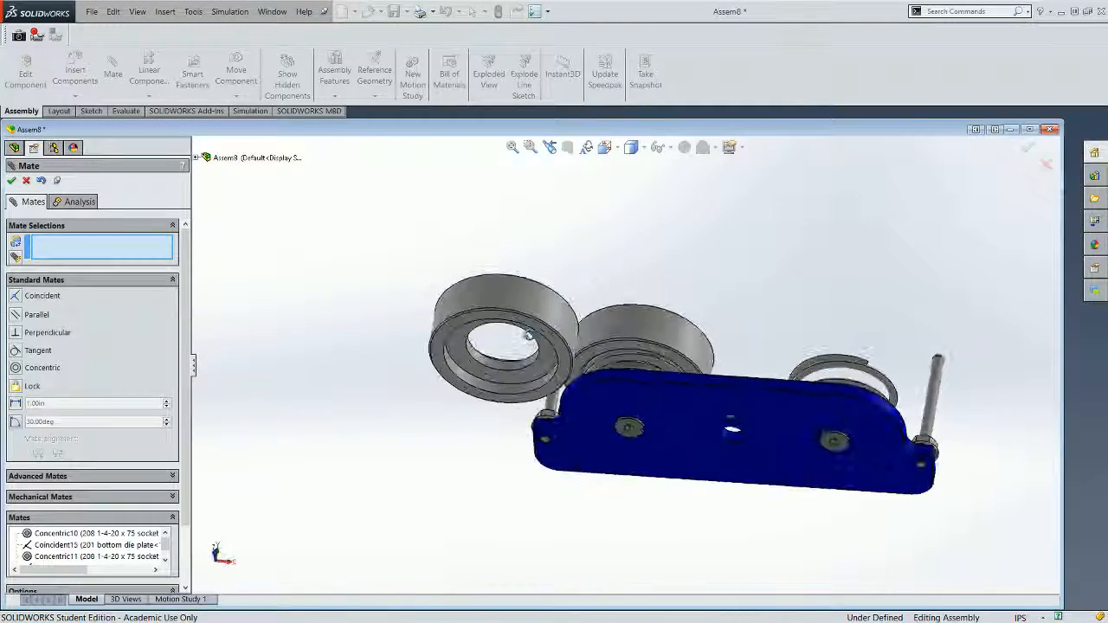
scroll(550, 394, "down", 5)
left_click(550, 394)
scroll(550, 394, "up", 6)
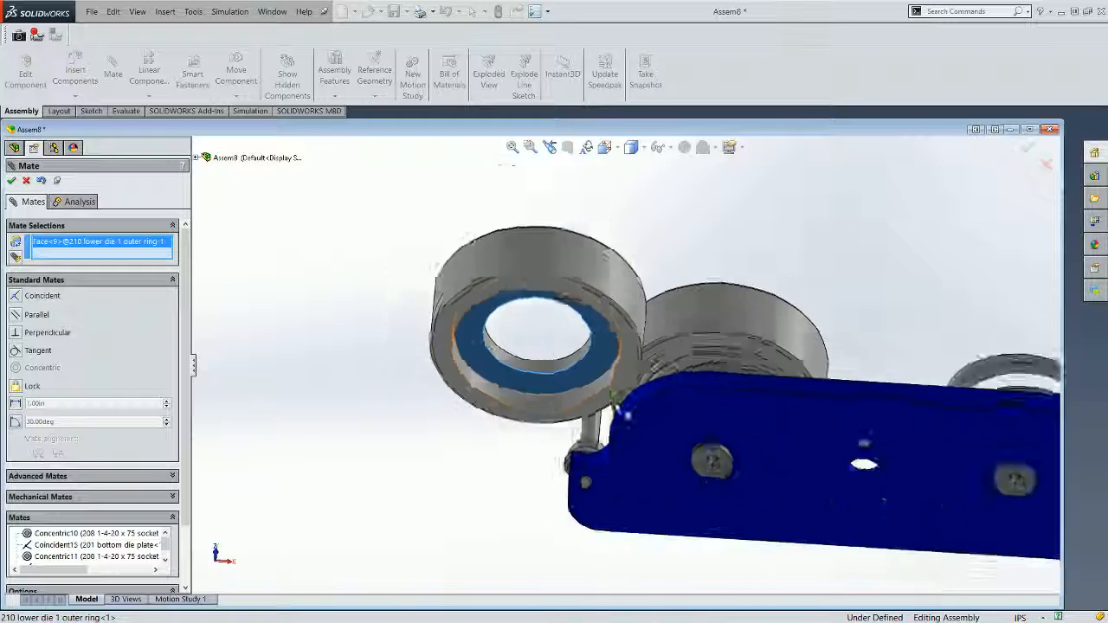
middle_click_drag(661, 329, 619, 459)
right_click(111, 248)
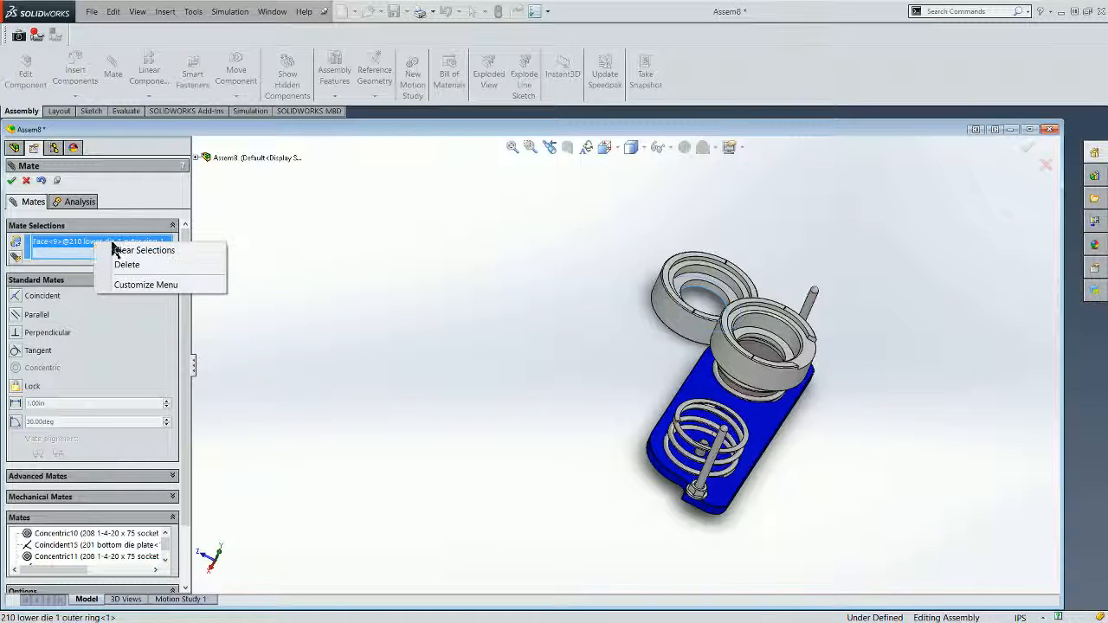
left_click(119, 250)
- Add a concentric mate between the inner face of 210 lower die 1 outer ring and the socket screw inside 212 bottom die spring 1
scroll(678, 312, "down", 4)
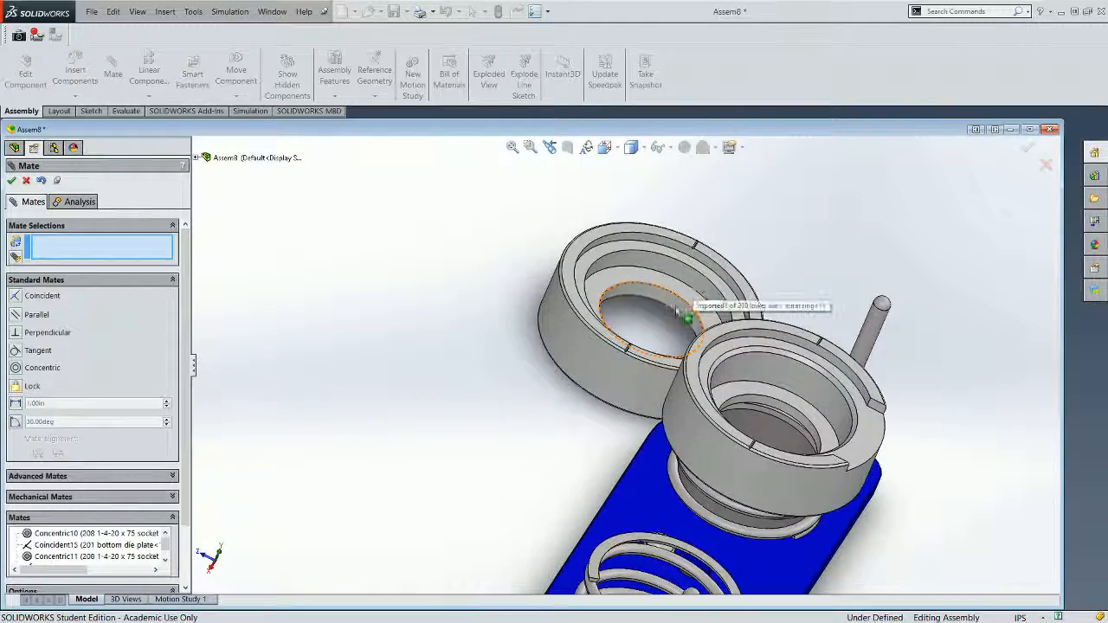
left_click(678, 310)
scroll(695, 470, "up", 5)
scroll(610, 465, "down", 8)
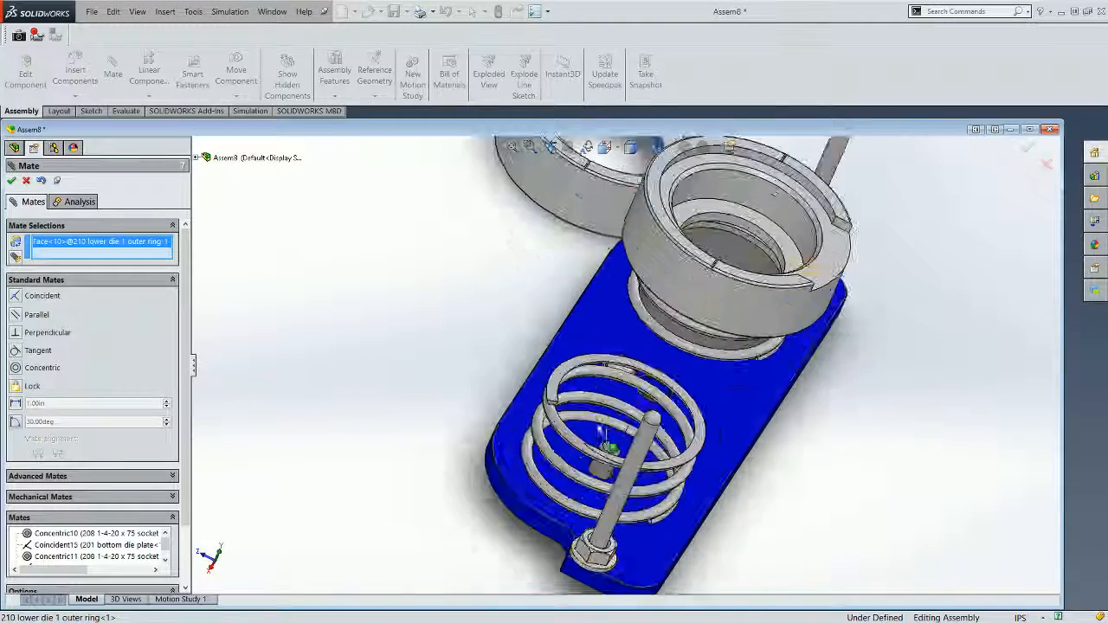
scroll(610, 465, "down", 3)
left_click(601, 459)
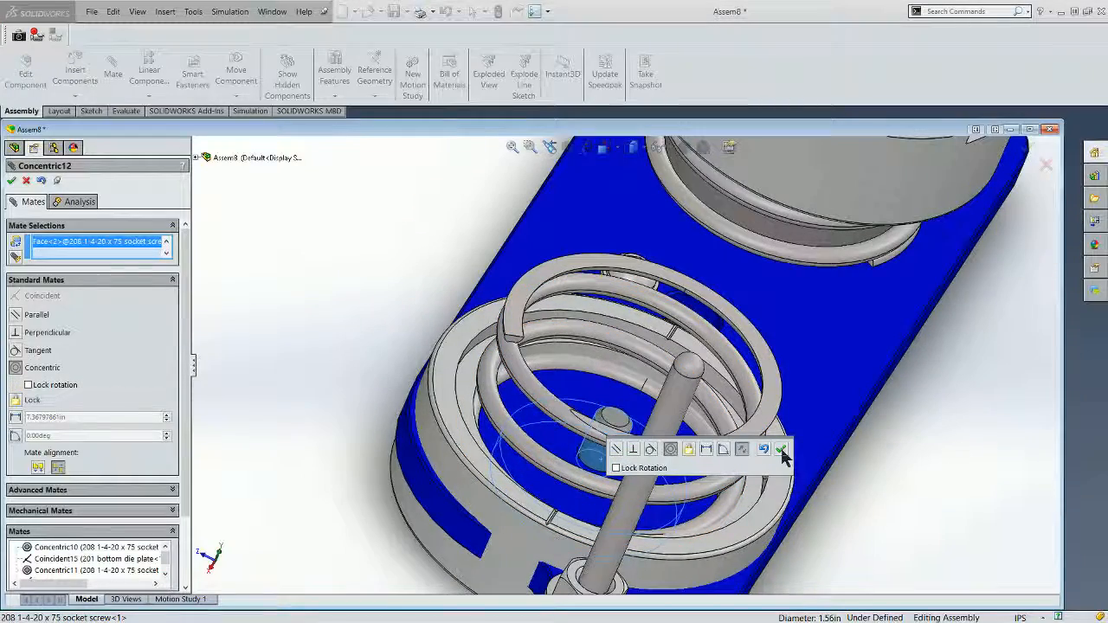
- Raise 210 lower die 1 outer ring above the plate and mate its recessed underside face coincident with the top of 212 bottom die spring 1
left_click_drag(532, 535, 823, 223)
middle_click_drag(468, 350, 613, 343)
left_click(631, 252)
scroll(630, 252, "up", 3)
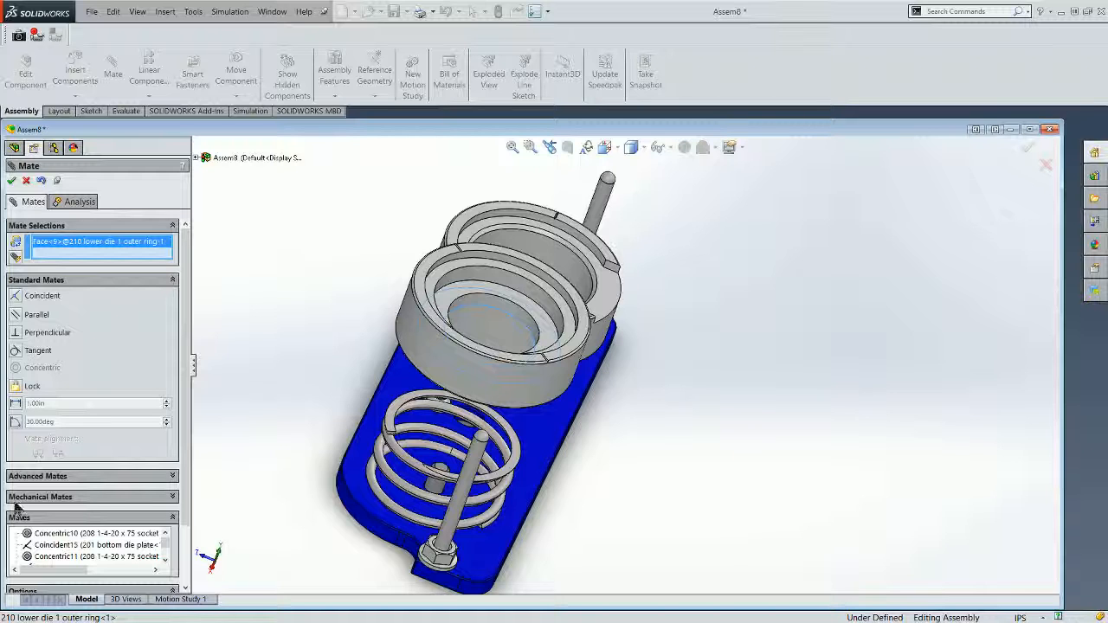
middle_click_drag(431, 473, 490, 475)
scroll(439, 462, "down", 5)
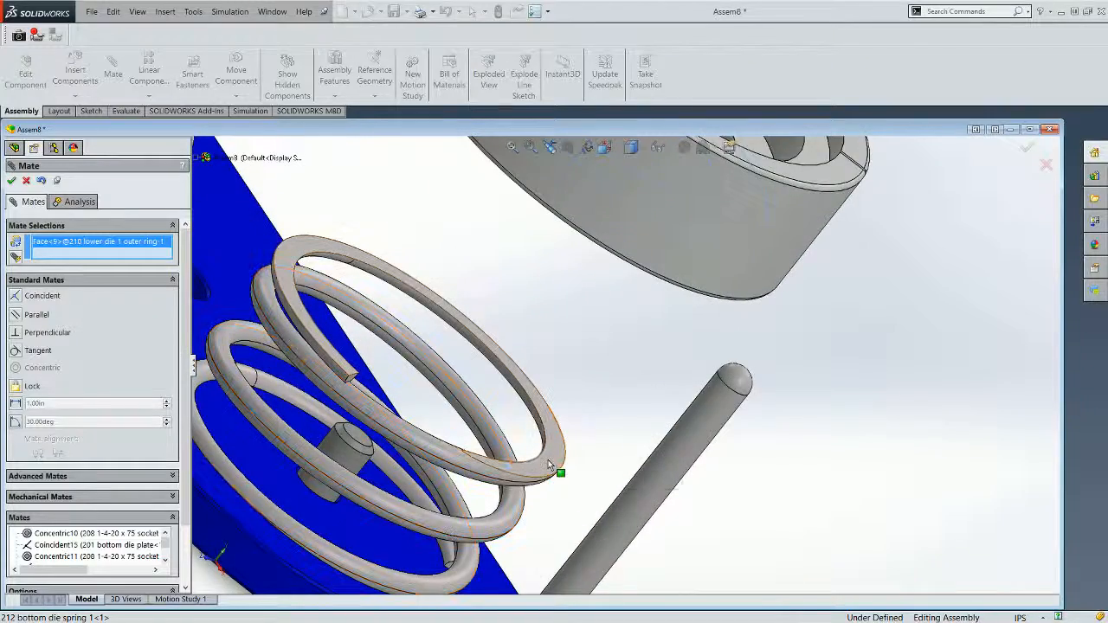
left_click(559, 472)
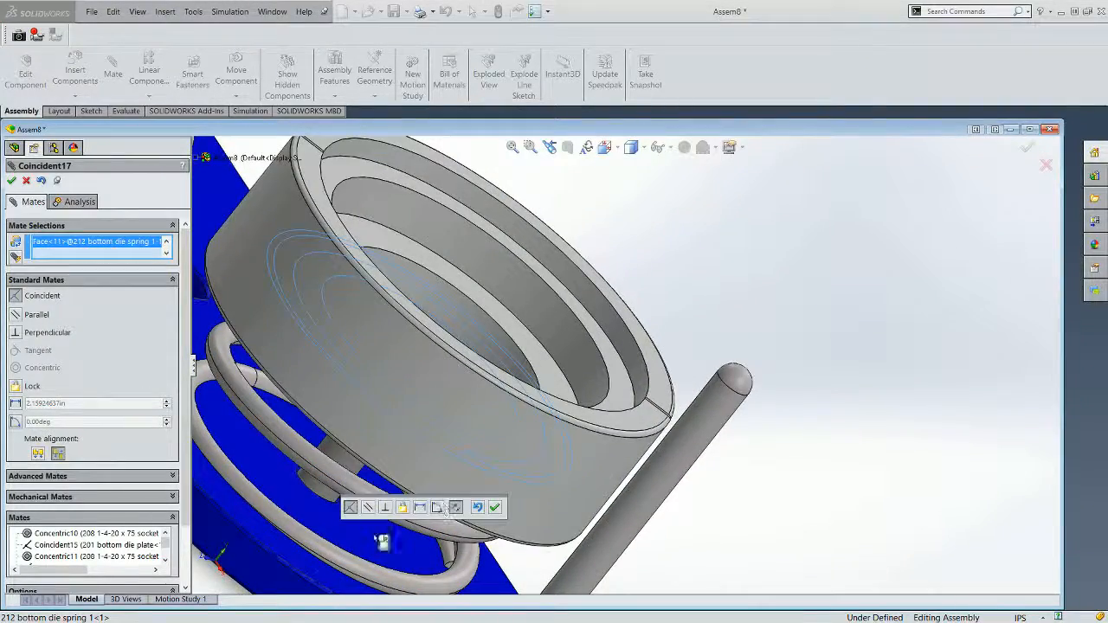
left_click(496, 508)
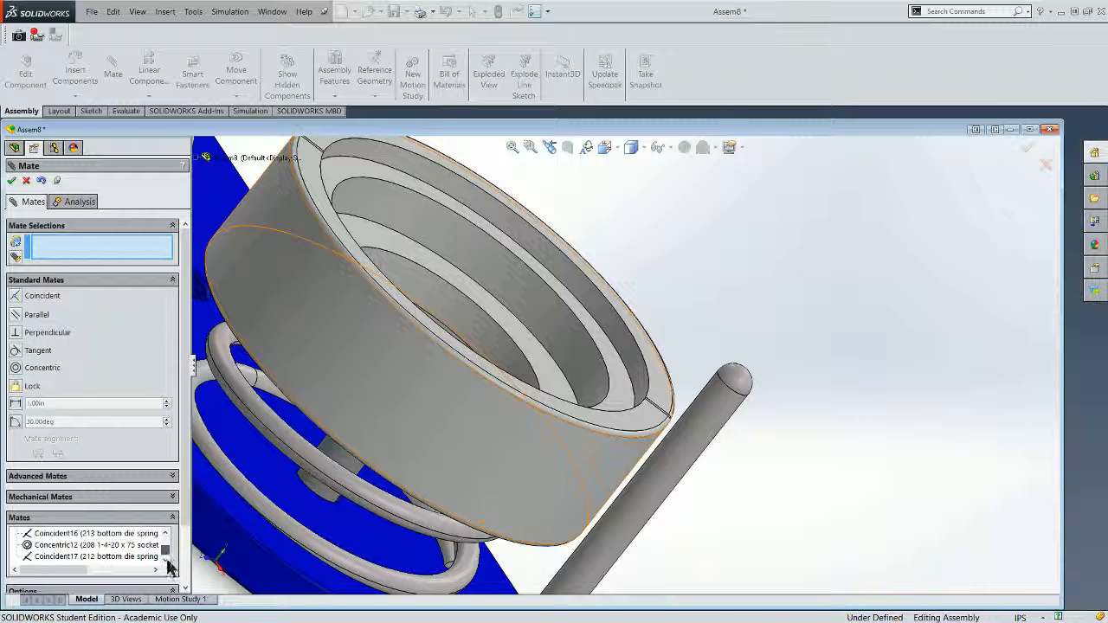
- Edit the concentric mate between 210 lower die 1 outer ring and its socket screw to lock the rotation
left_click(30, 550)
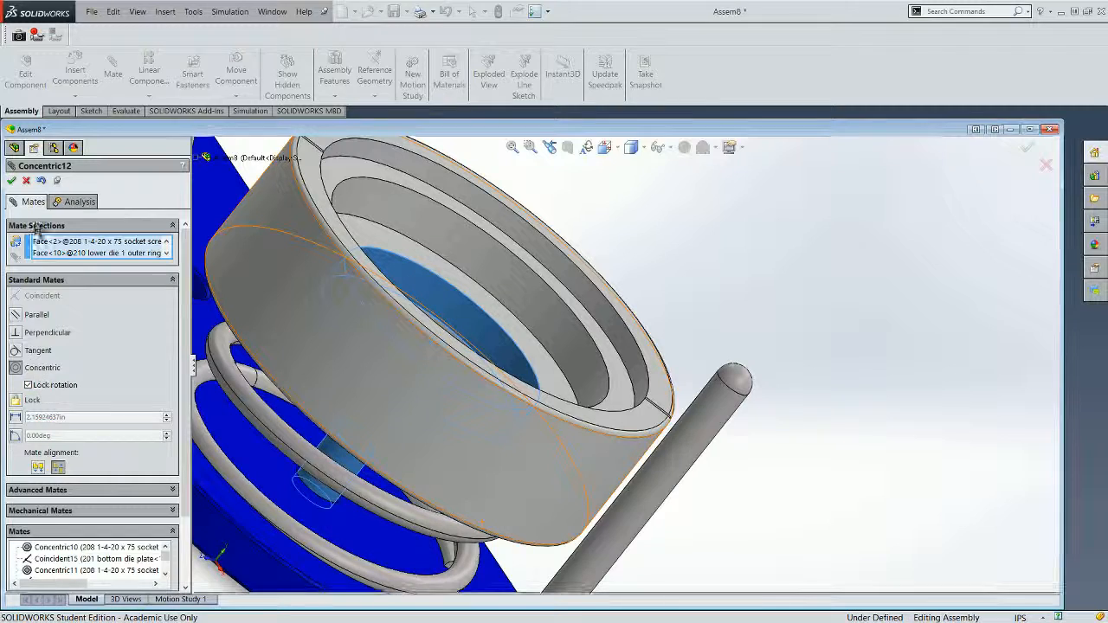
left_click(13, 181)
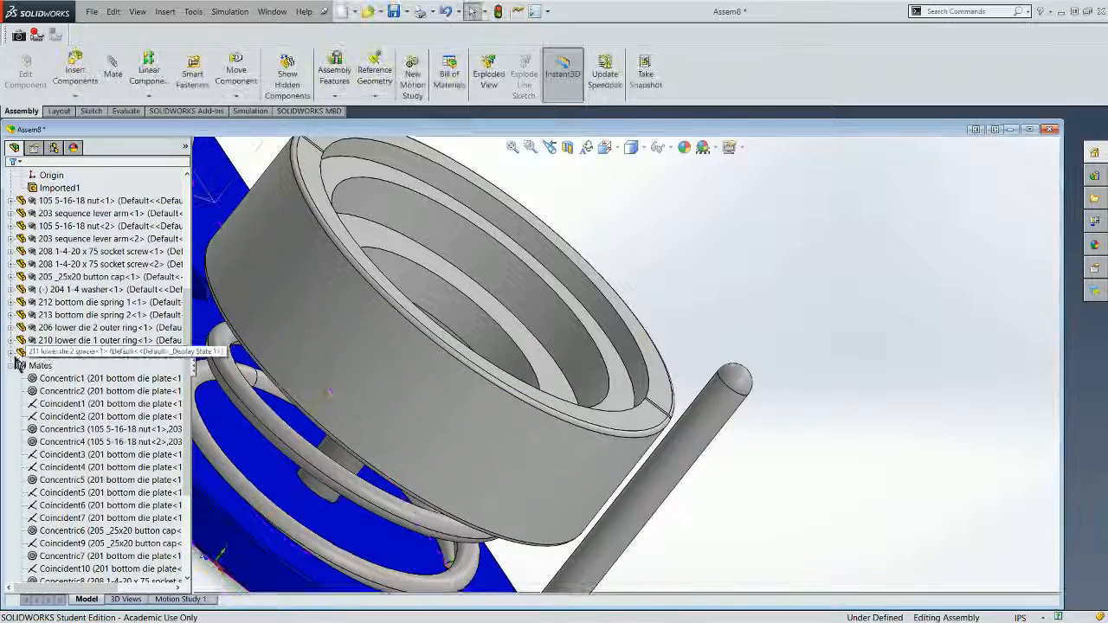
left_click(99, 353)
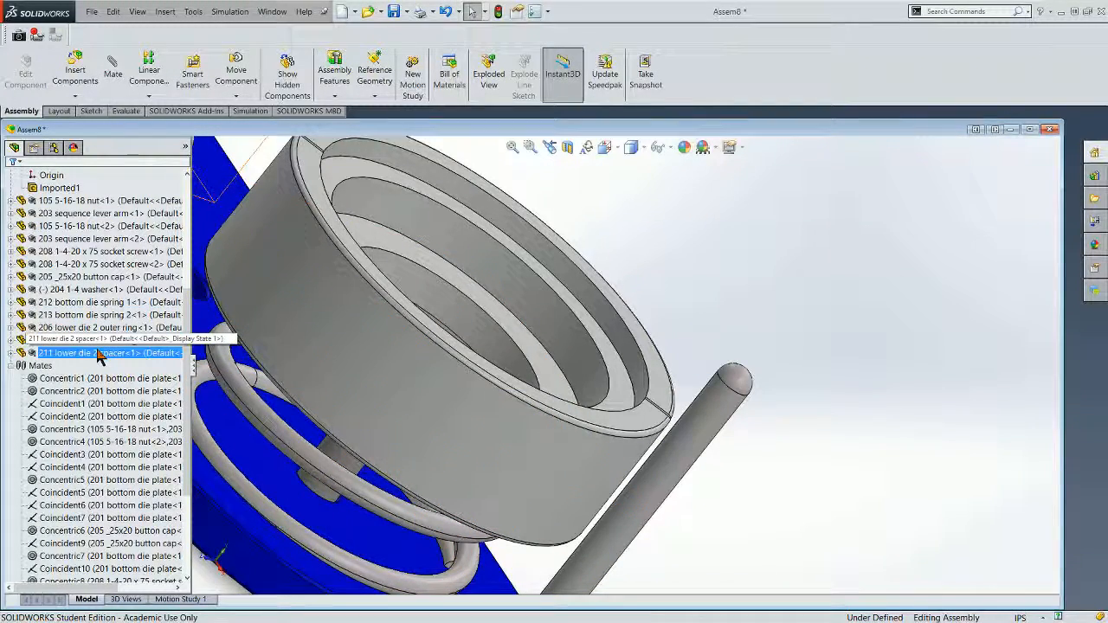
- Insert 207 lower die 1 center and 209 lower die 2 center from the 8.1 Button Maker folder and place them beside the outer rings
scroll(579, 470, "up", 6)
middle_click_drag(578, 467, 596, 404)
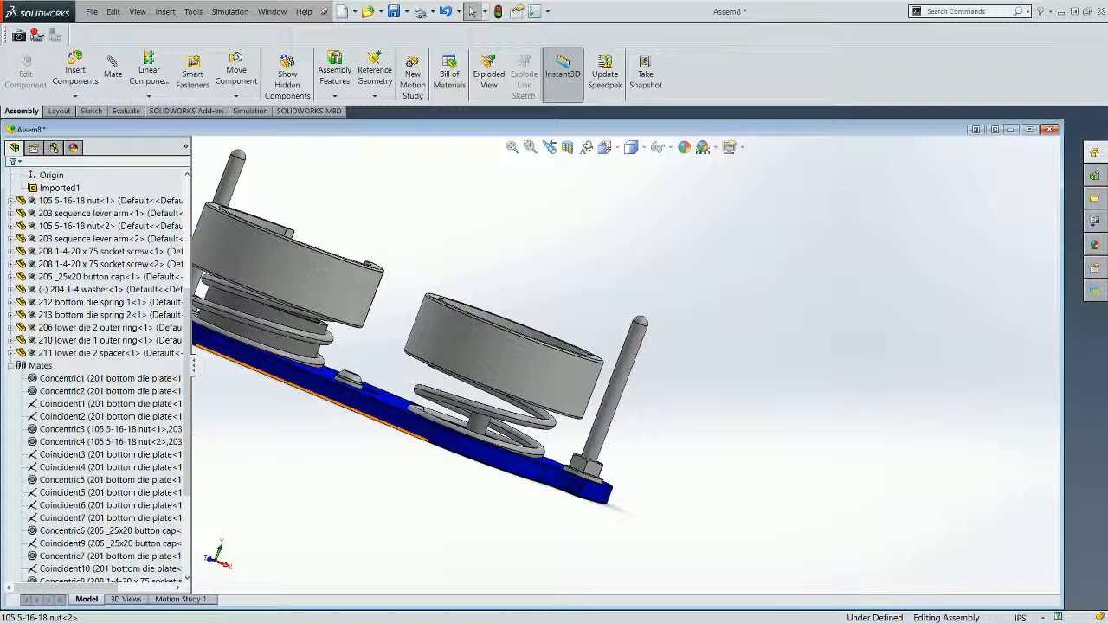
scroll(104, 346, "up", 3)
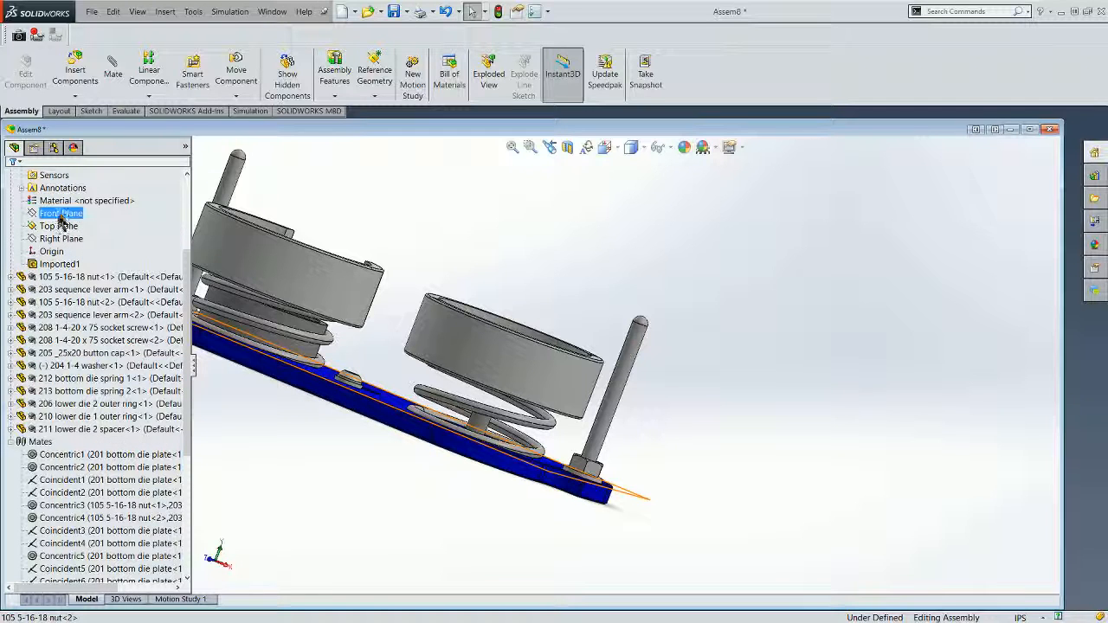
left_click(75, 74)
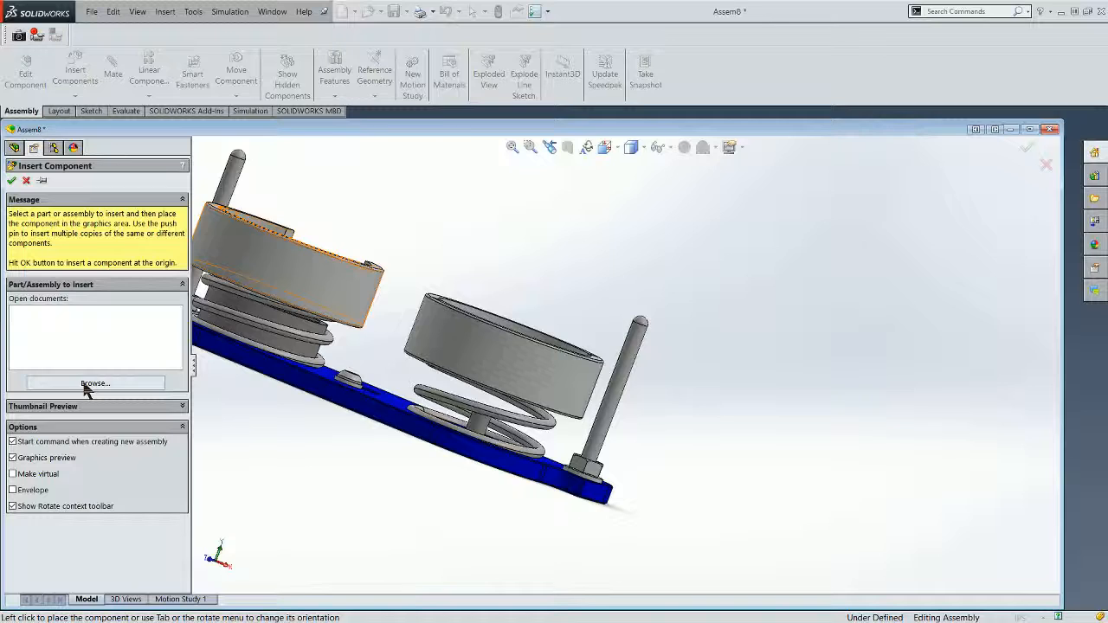
left_click(86, 385)
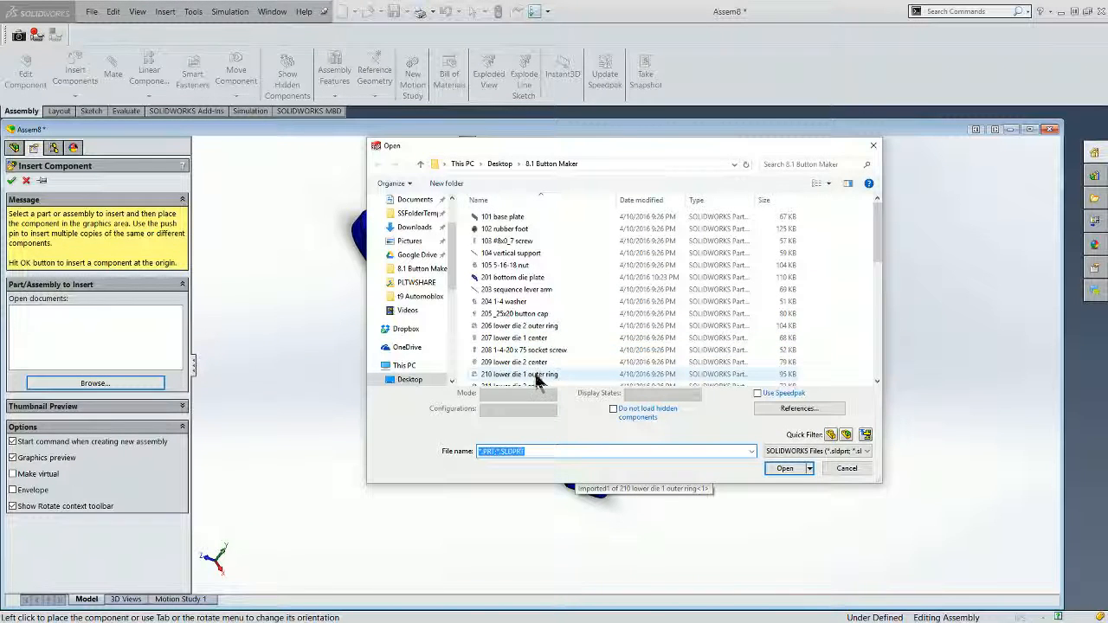
left_click(530, 337)
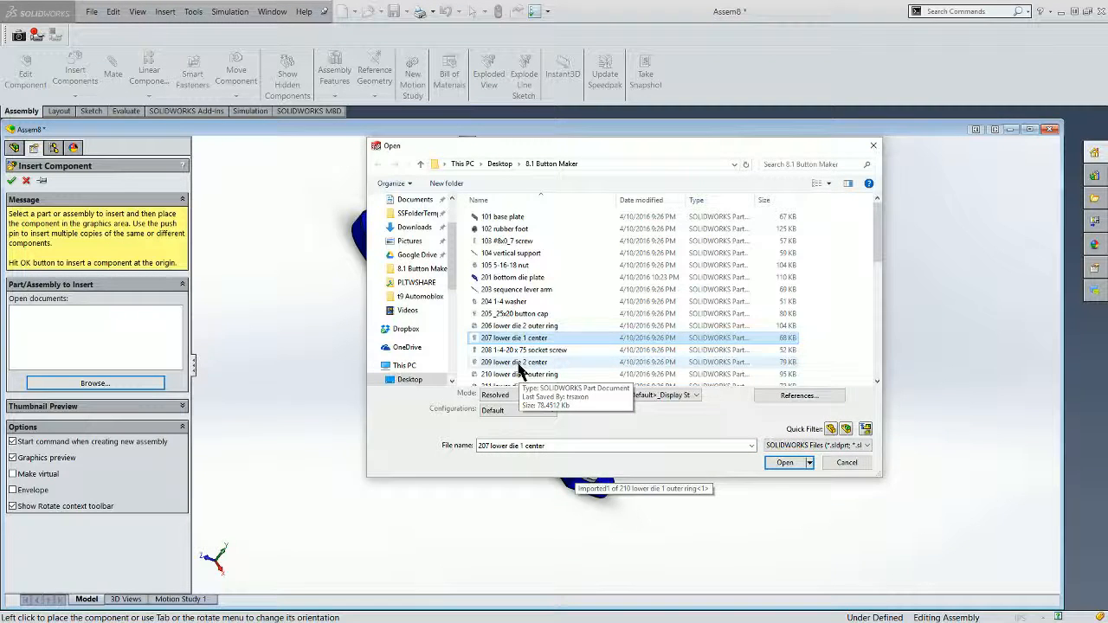
left_click(517, 364, "ctrl")
left_click(782, 472)
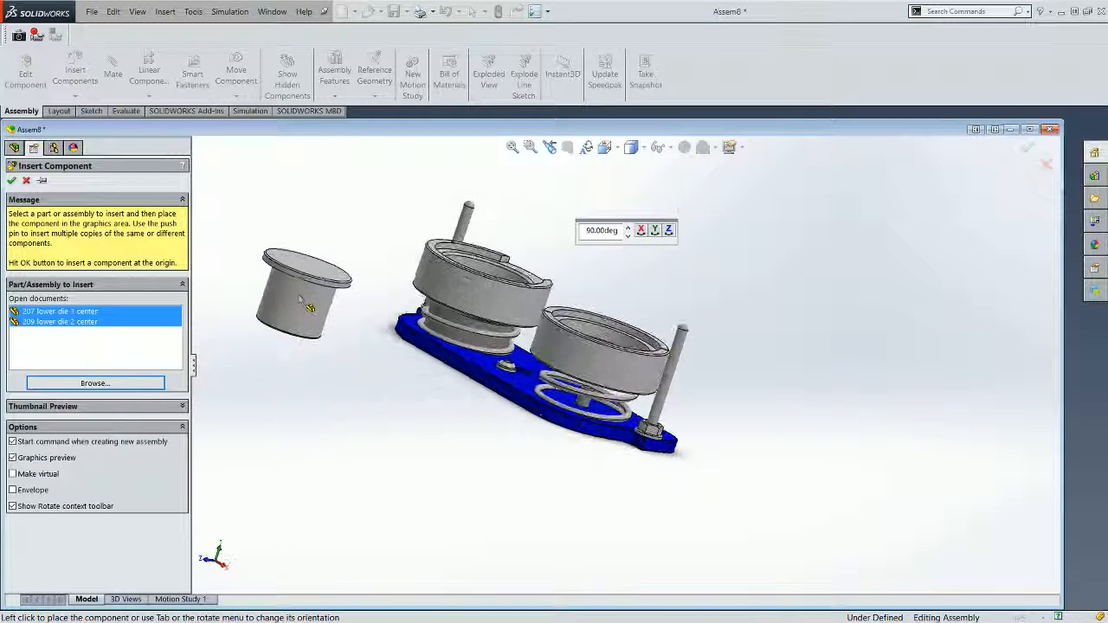
left_click(300, 288)
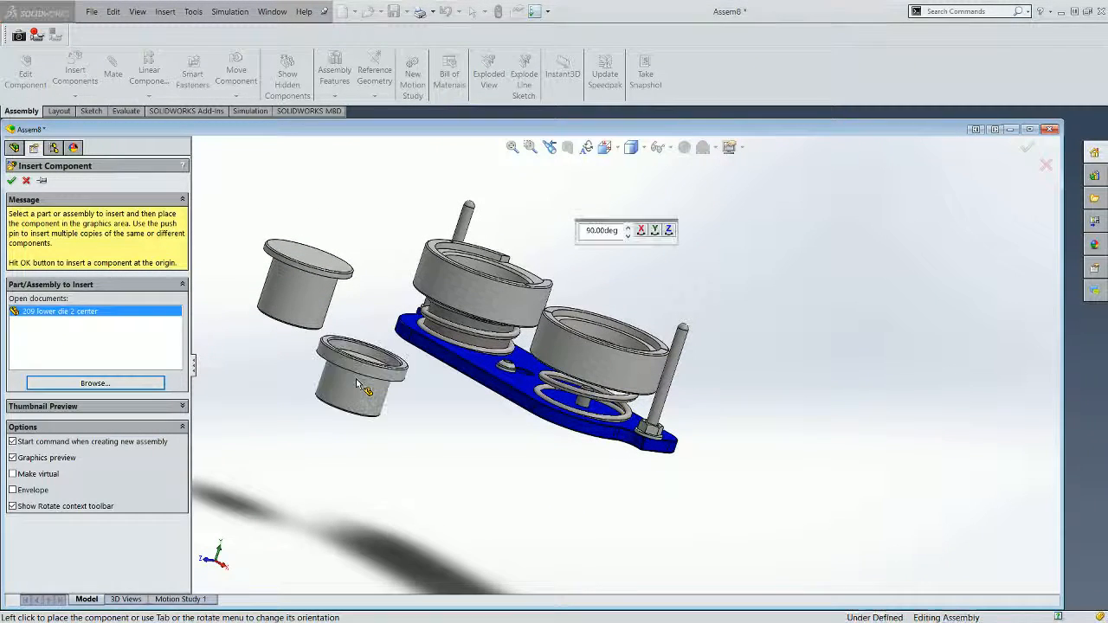
left_click(358, 386)
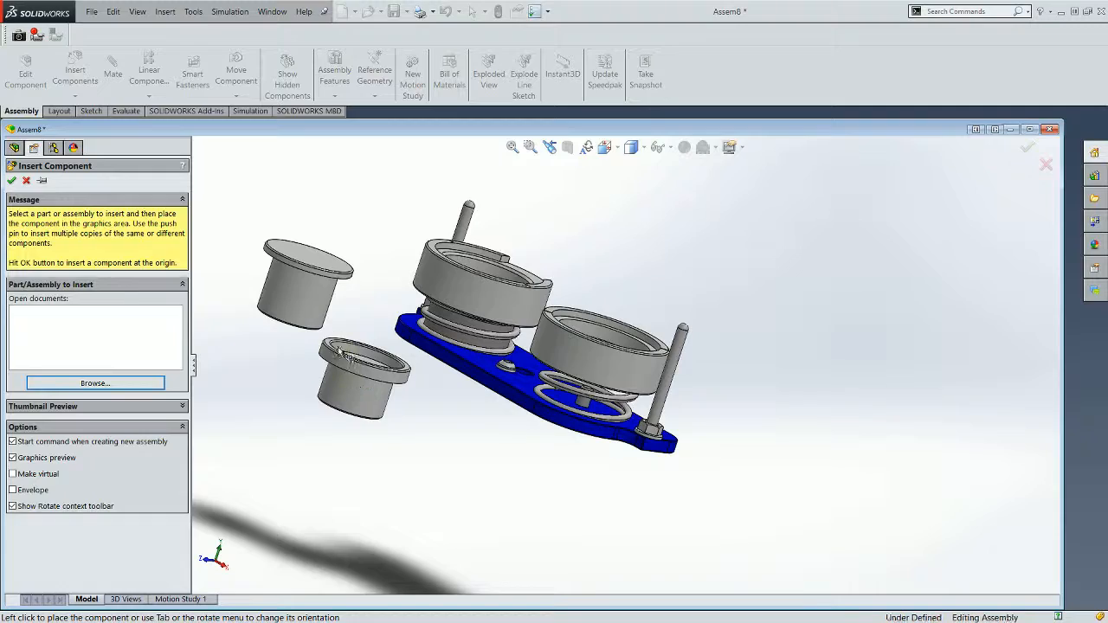
scroll(334, 327, "down", 2)
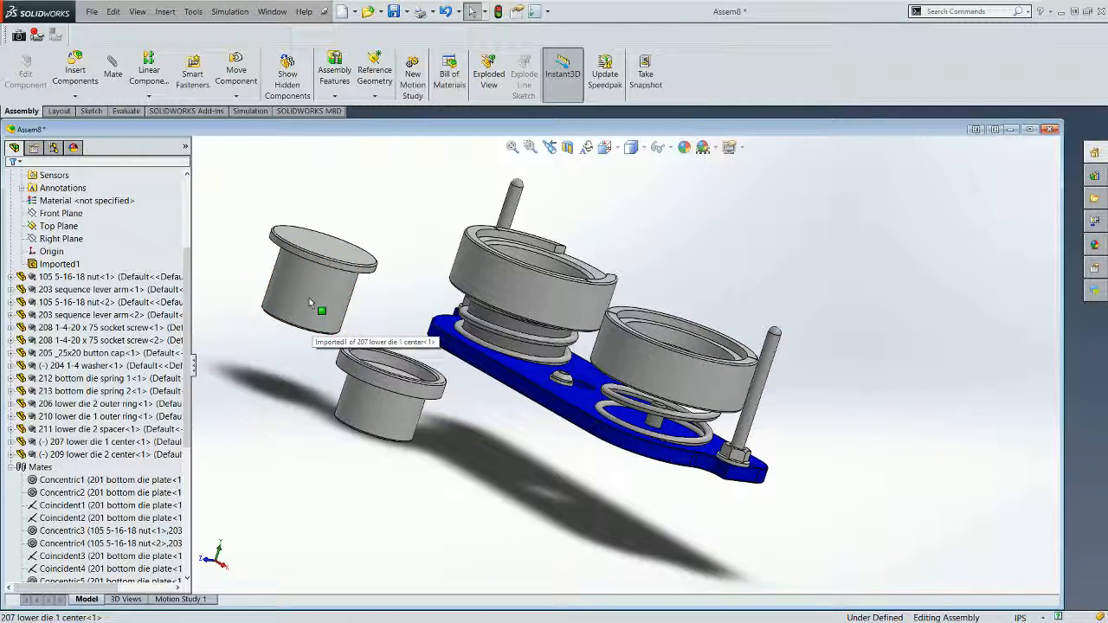
- Add a concentric mate between the cylindrical body of 207 lower die 1 center and the inner face of 210 lower die 1 outer ring
left_click(309, 302)
scroll(596, 338, "up", 2)
middle_click_drag(596, 337, 463, 368)
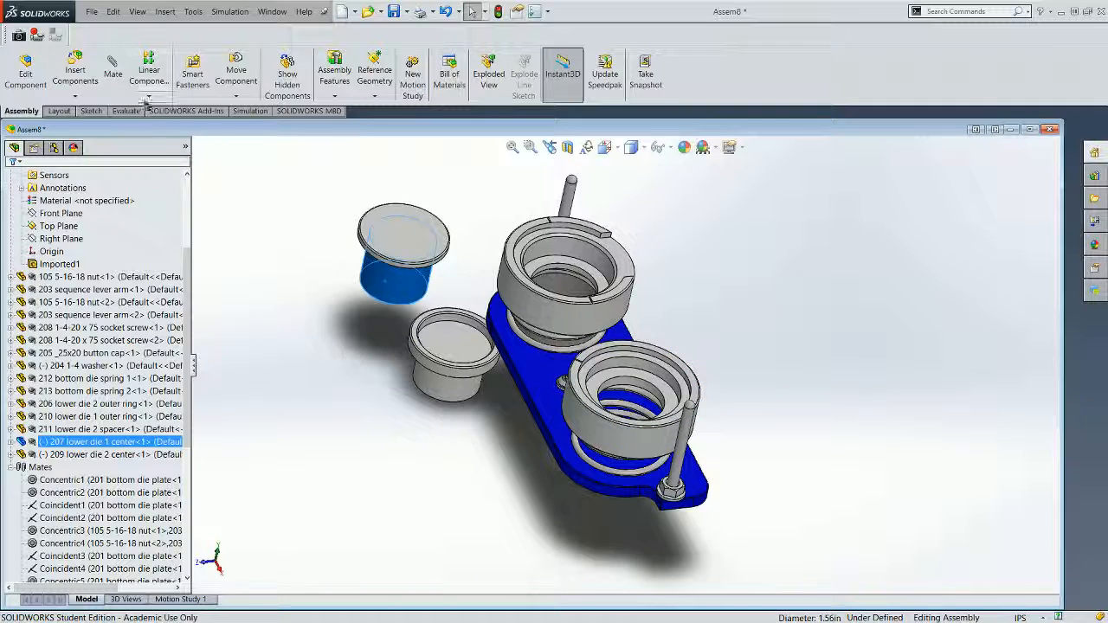
scroll(642, 394, "down", 1)
left_click(636, 385)
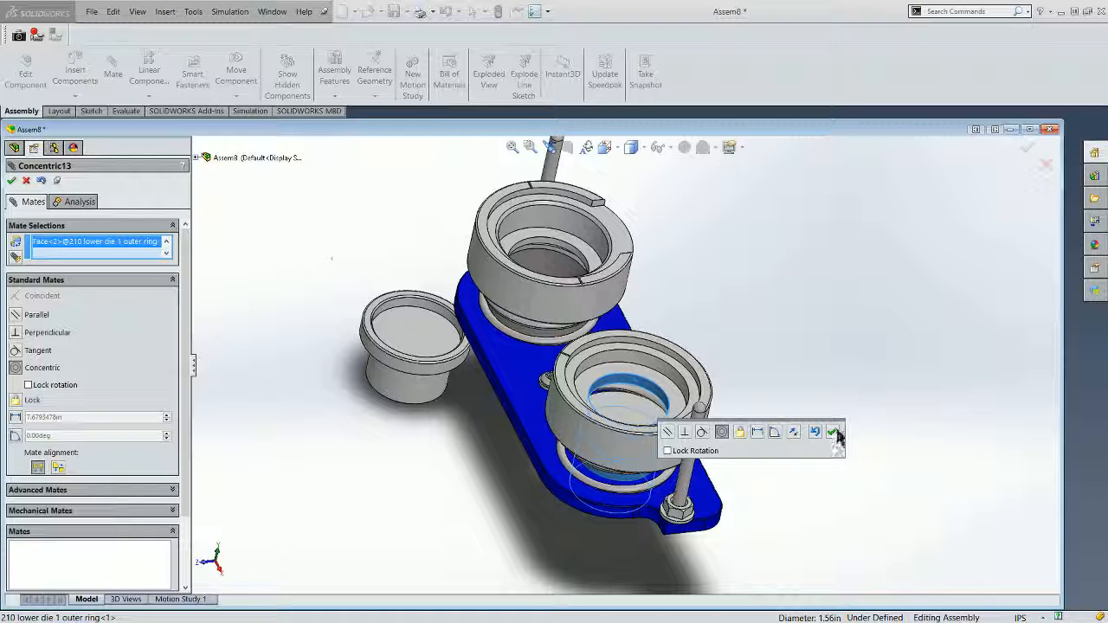
left_click(833, 433)
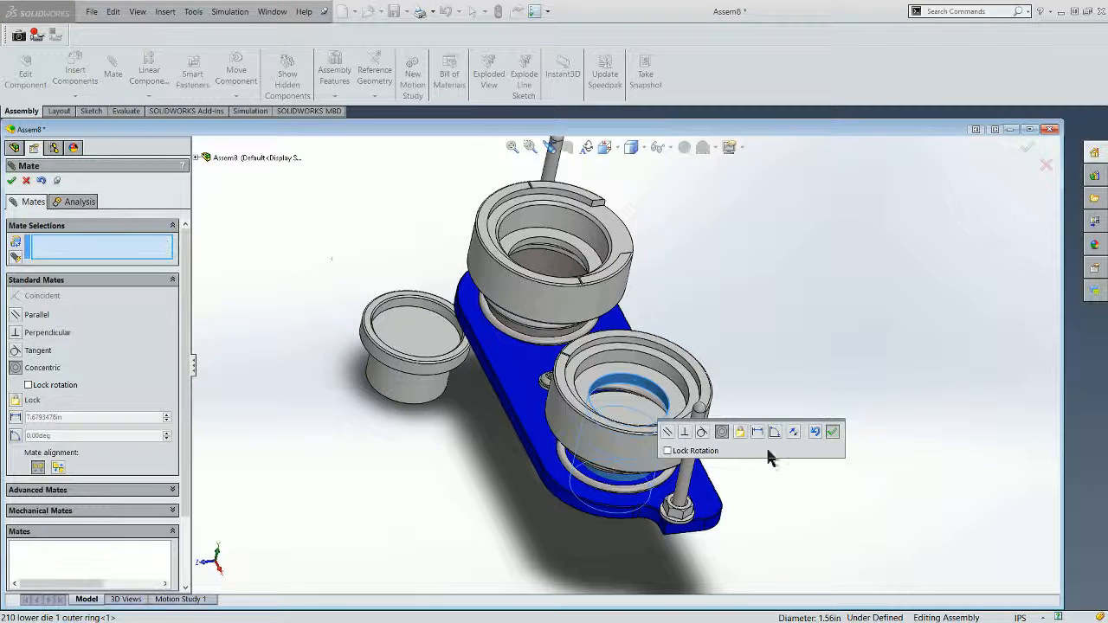
- Raise 207 lower die 1 center above its ring and mate its bottom face coincident with the top face of 201 bottom die plate
left_click_drag(639, 389, 759, 241)
middle_click_drag(530, 500, 648, 354)
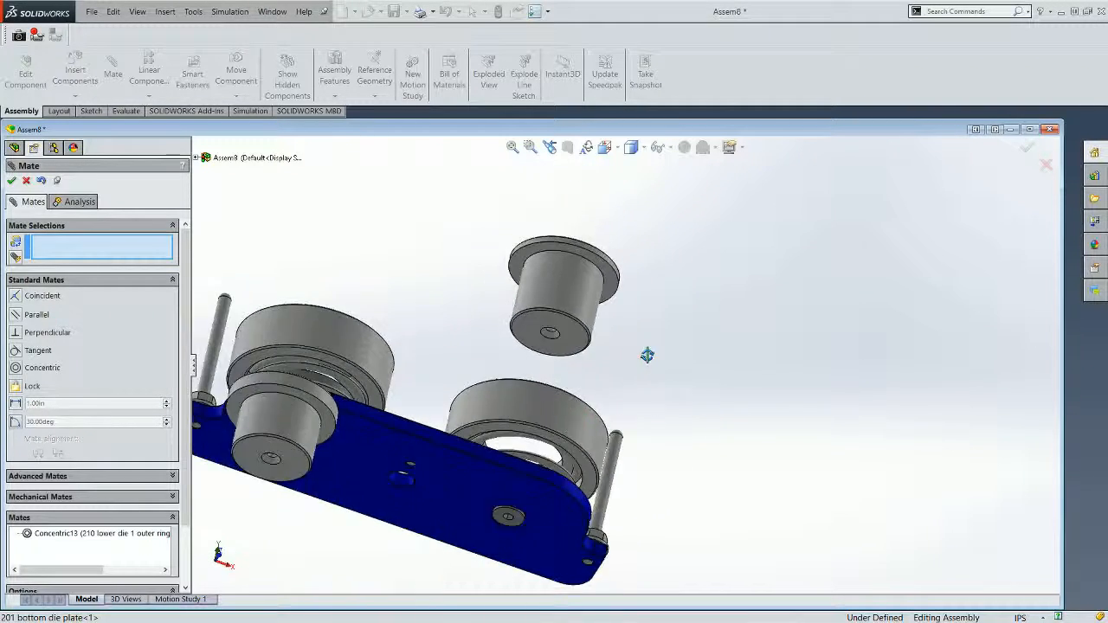
scroll(648, 354, "down", 1)
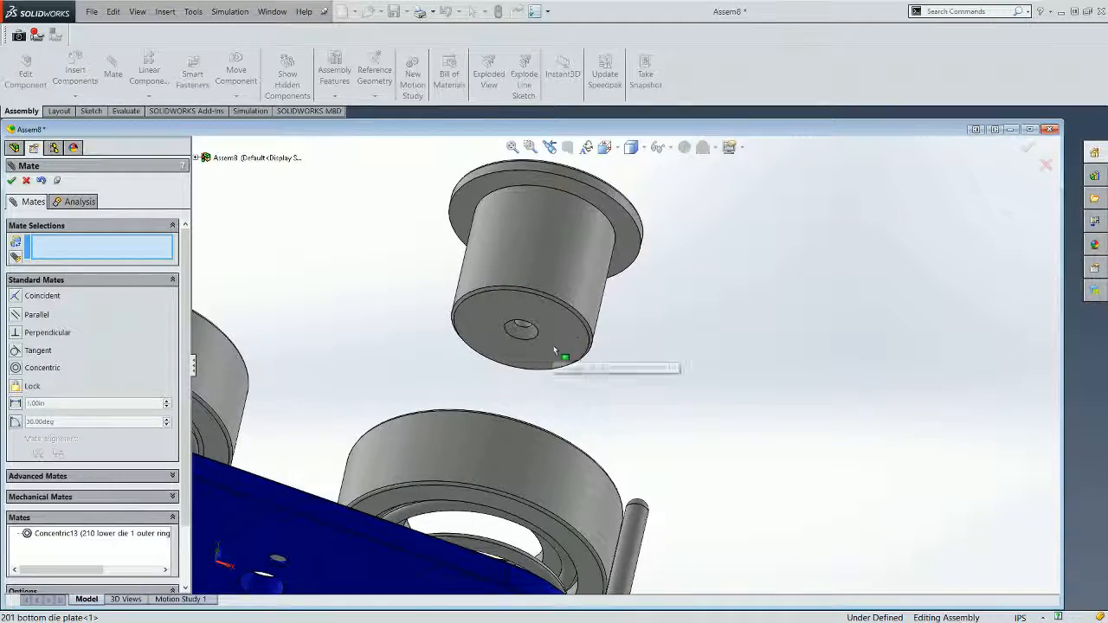
left_click(557, 335)
scroll(600, 386, "up", 2)
middle_click_drag(668, 394, 606, 403)
scroll(597, 401, "down", 4)
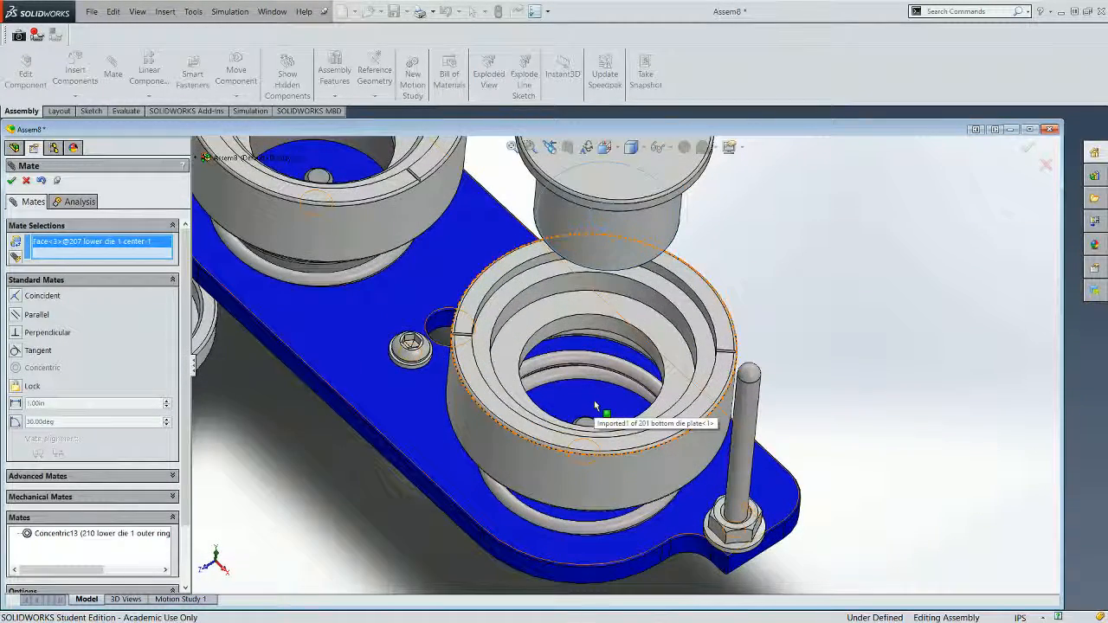
left_click(594, 400)
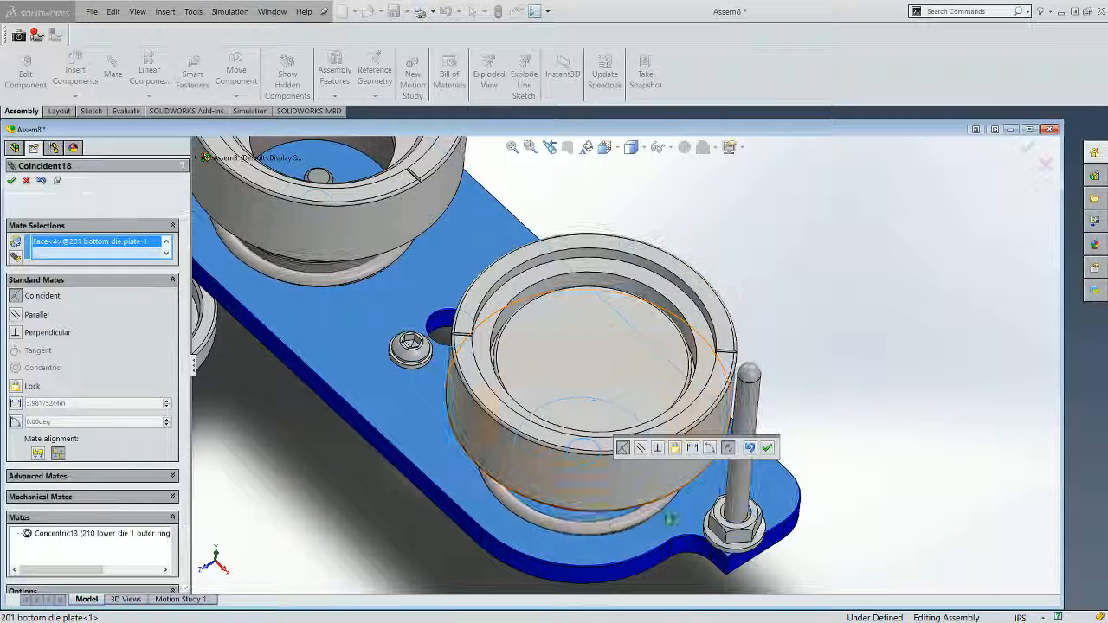
left_click(768, 449)
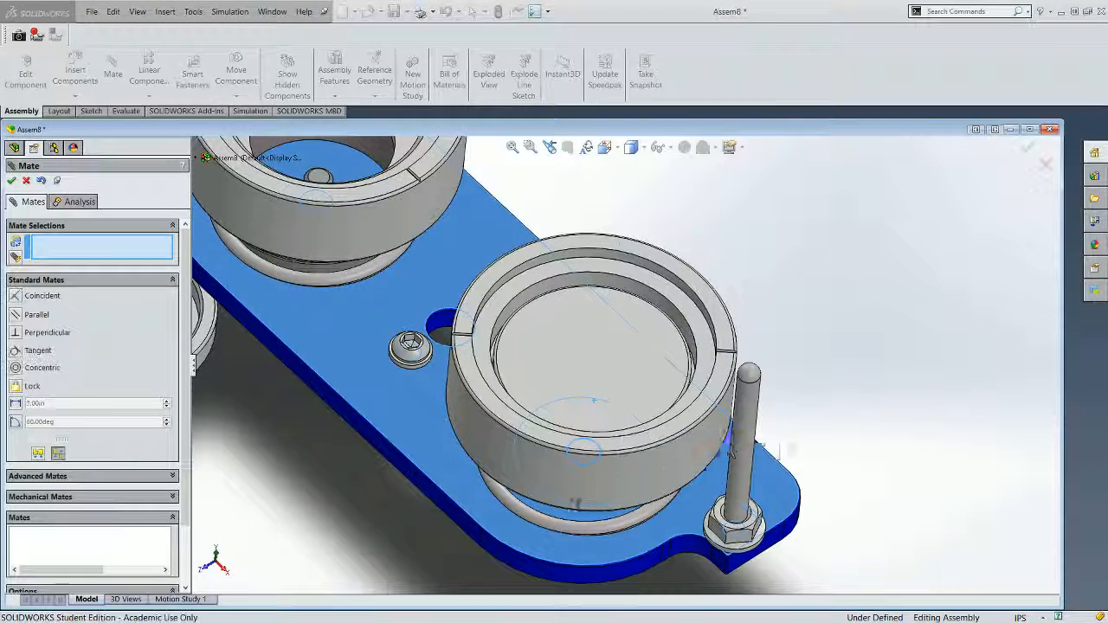
- Edit the concentric mate between 207 lower die 1 center and 210 lower die 1 outer ring to lock the rotation
key("f")
left_click(63, 538)
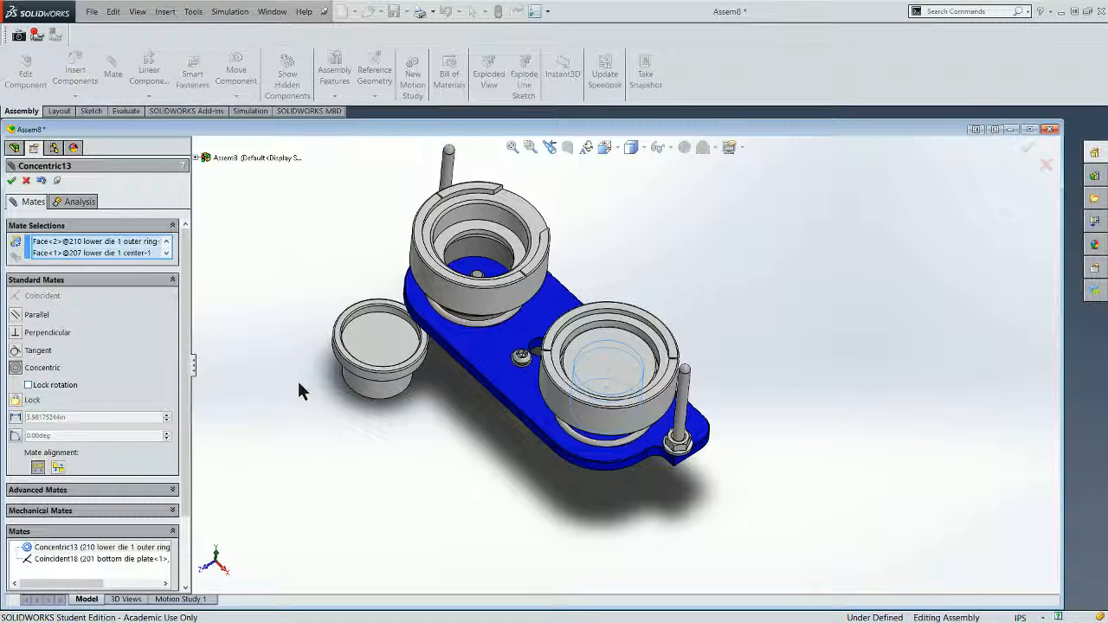
left_click(11, 180)
- Add a concentric mate between the cylindrical body of 209 lower die 2 center and the inner face of 206 lower die 2 outer ring
mouse_move(465, 516)
middle_mouse_down()
mouse_move(514, 433)
mouse_move(453, 527)
middle_mouse_up()
left_click(354, 381)
scroll(467, 444, "up", 3)
scroll(452, 527, "down", 5)
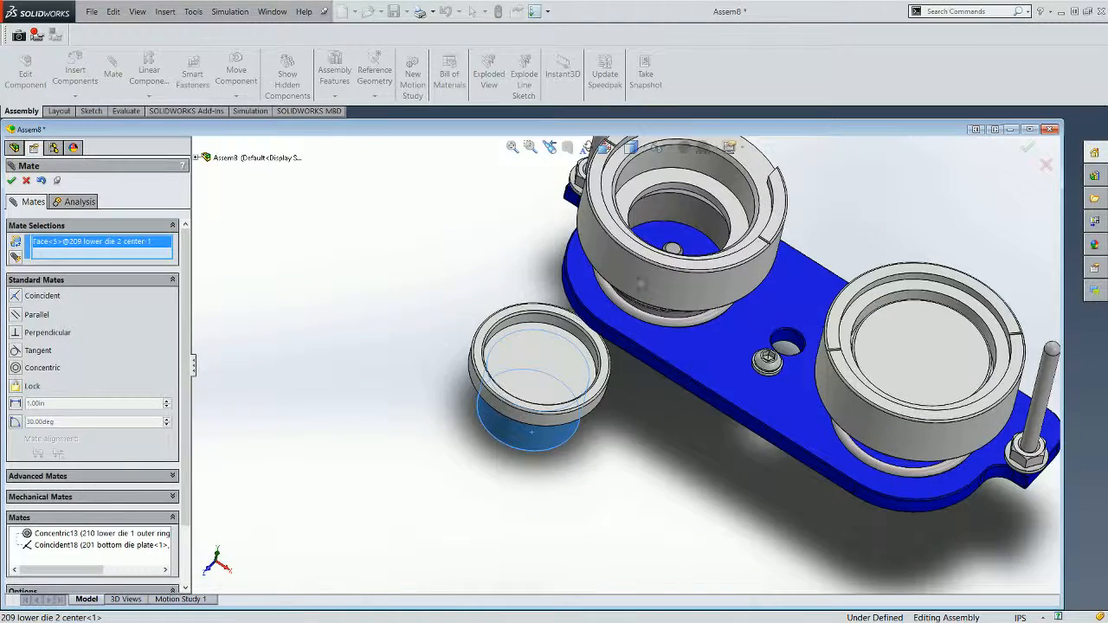
left_click(713, 163)
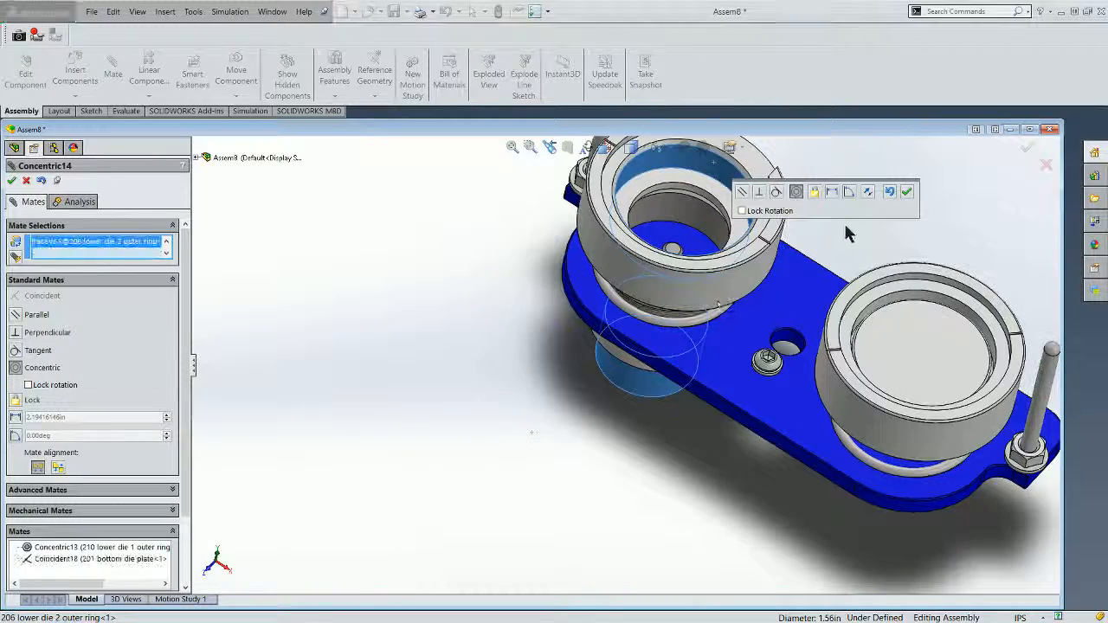
- Raise 209 lower die 2 center above its ring and mate its bottom face coincident with the top face of 201 bottom die plate
middle_click_drag(690, 420, 734, 381)
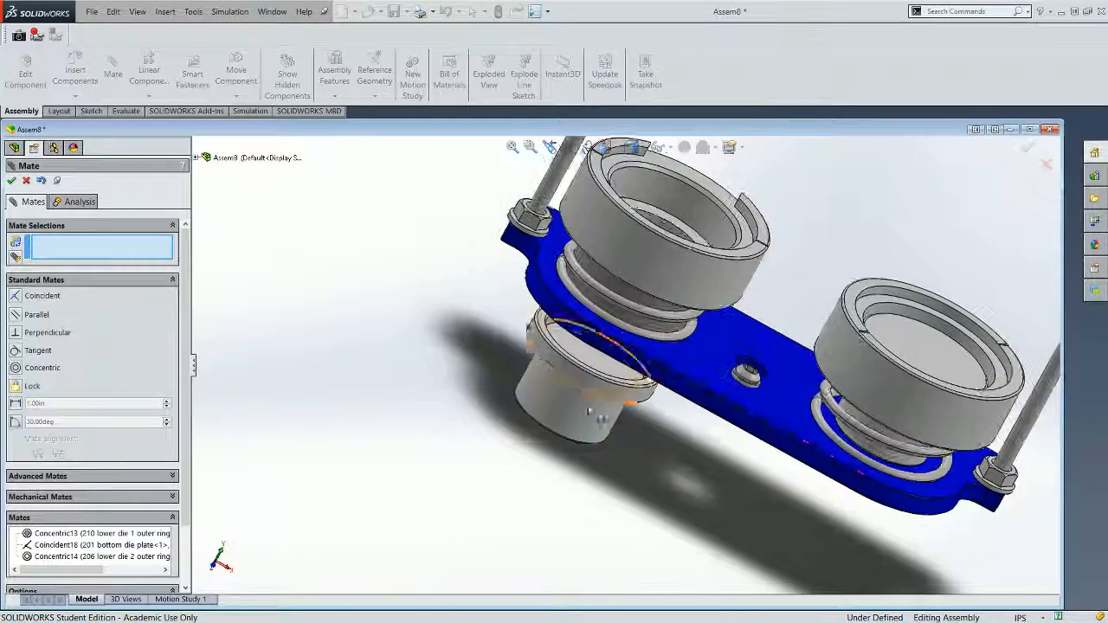
left_click_drag(610, 367, 831, 169)
middle_click_drag(602, 463, 634, 327)
scroll(682, 196, "down", 3)
left_click(674, 234)
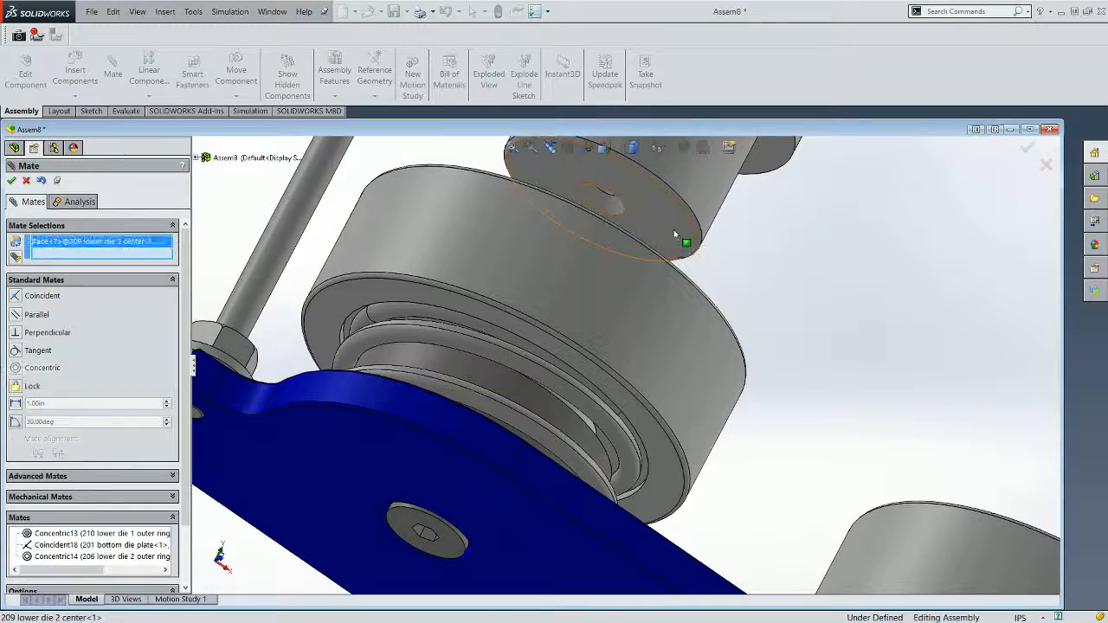
scroll(762, 284, "up", 4)
middle_click_drag(775, 292, 696, 410)
scroll(660, 345, "down", 1)
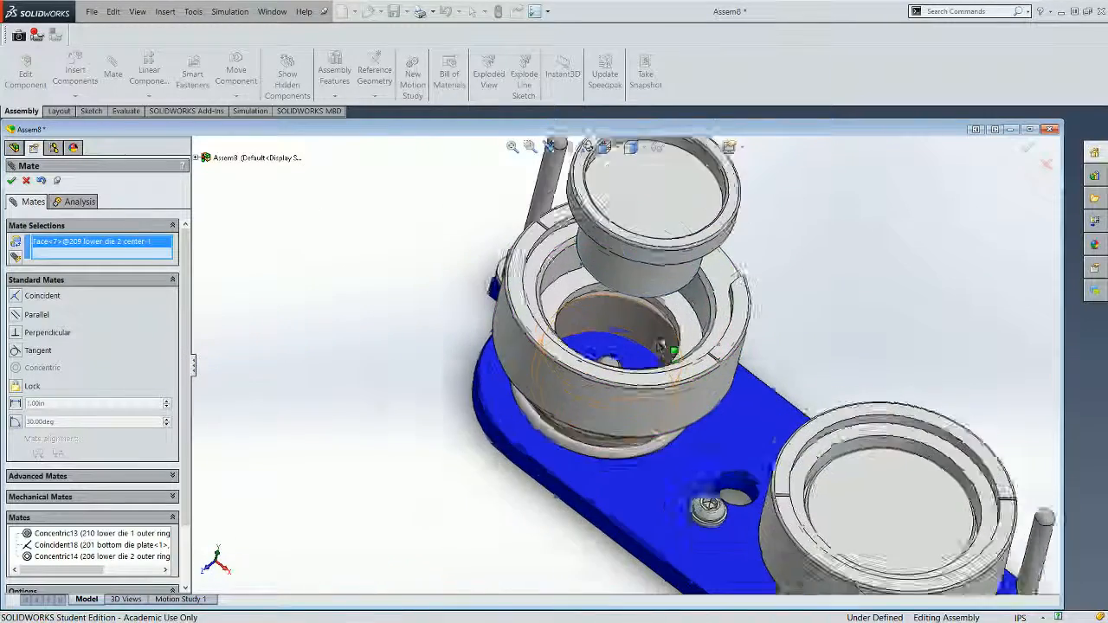
scroll(660, 343, "down", 1)
left_click(631, 363)
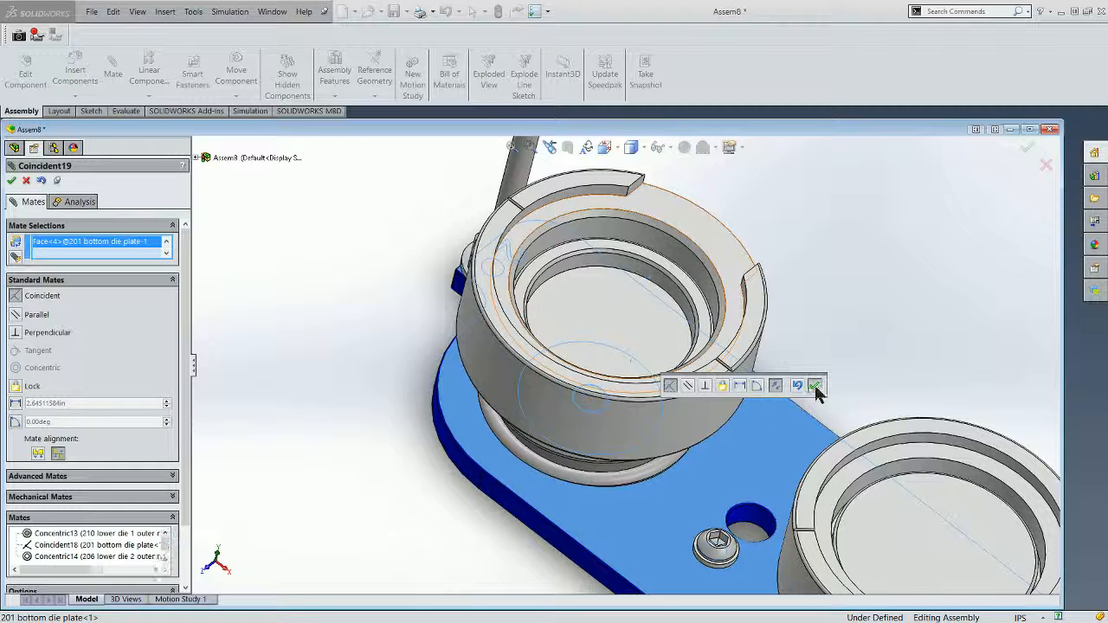
left_click(815, 386)
- Lock the rotation in the concentric mate between 209 lower die 2 center and 206 lower die 2 outer ring, and finish mating
scroll(392, 426, "up", 4)
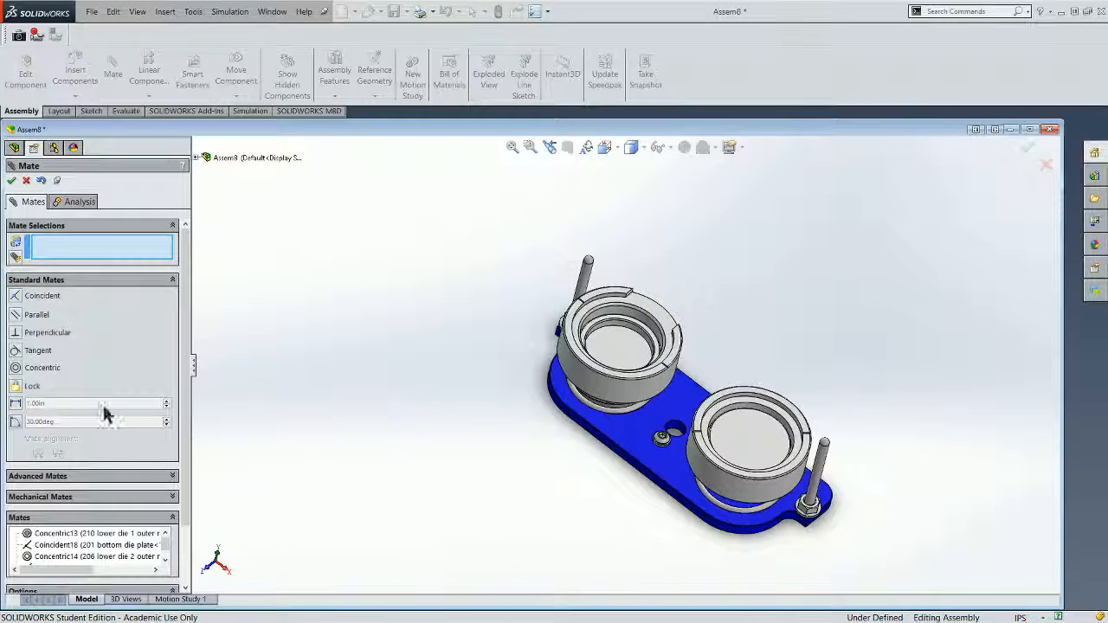
left_click(30, 560)
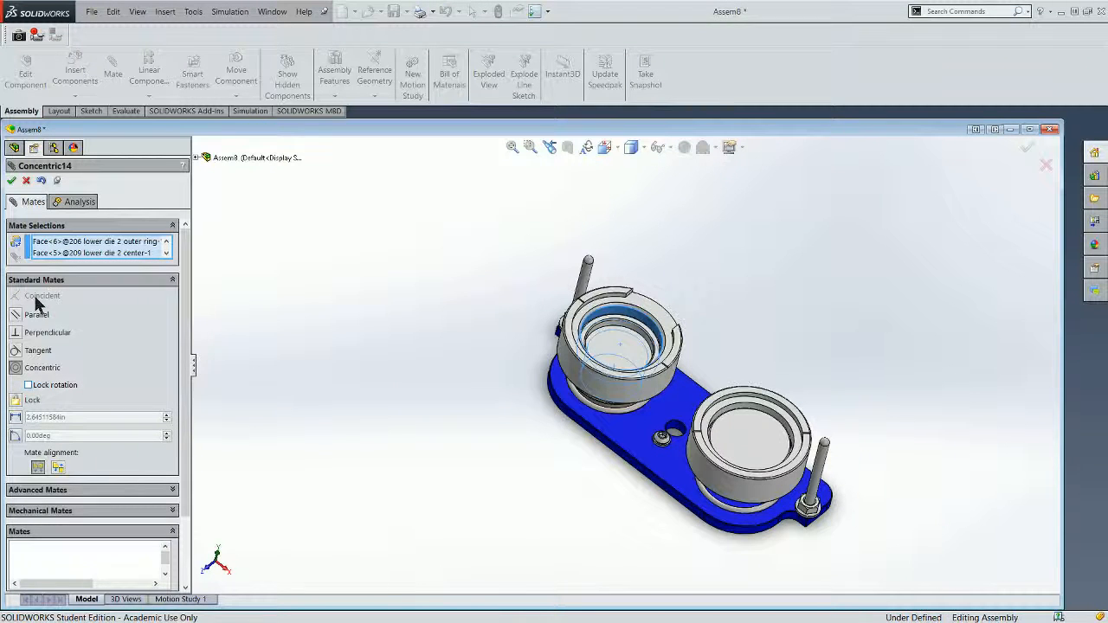
left_click(11, 181)
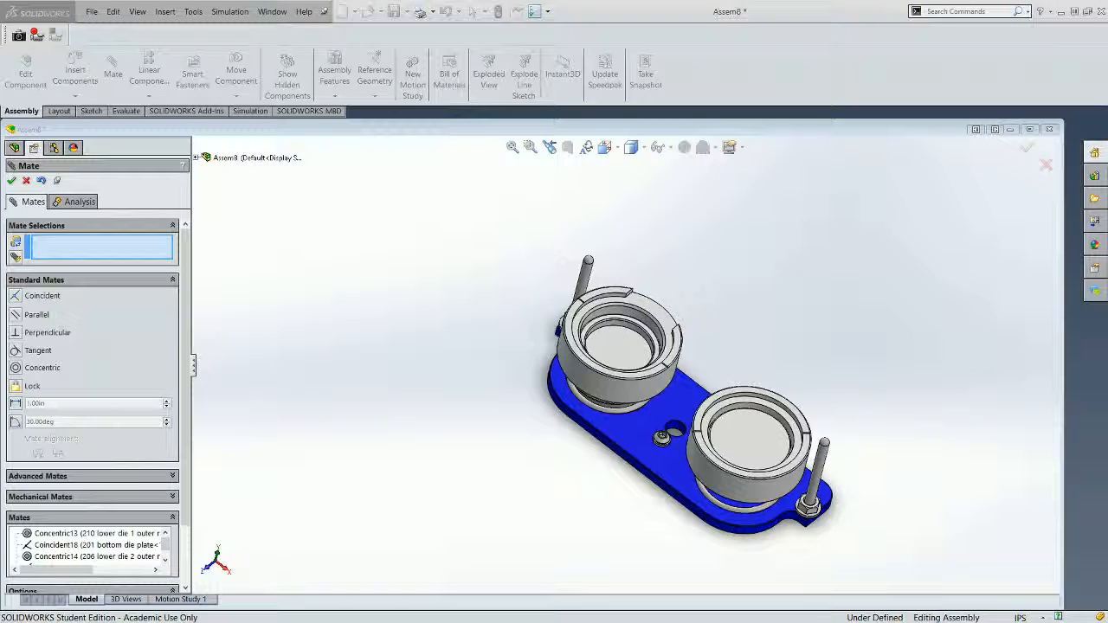
left_click(252, 474)
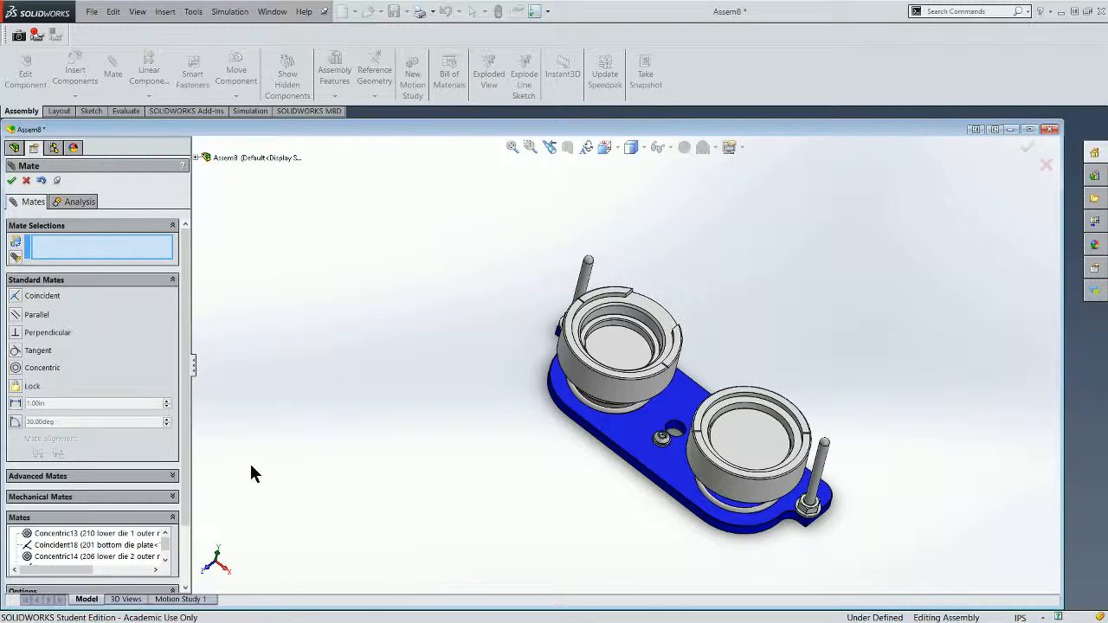
left_click(11, 181)
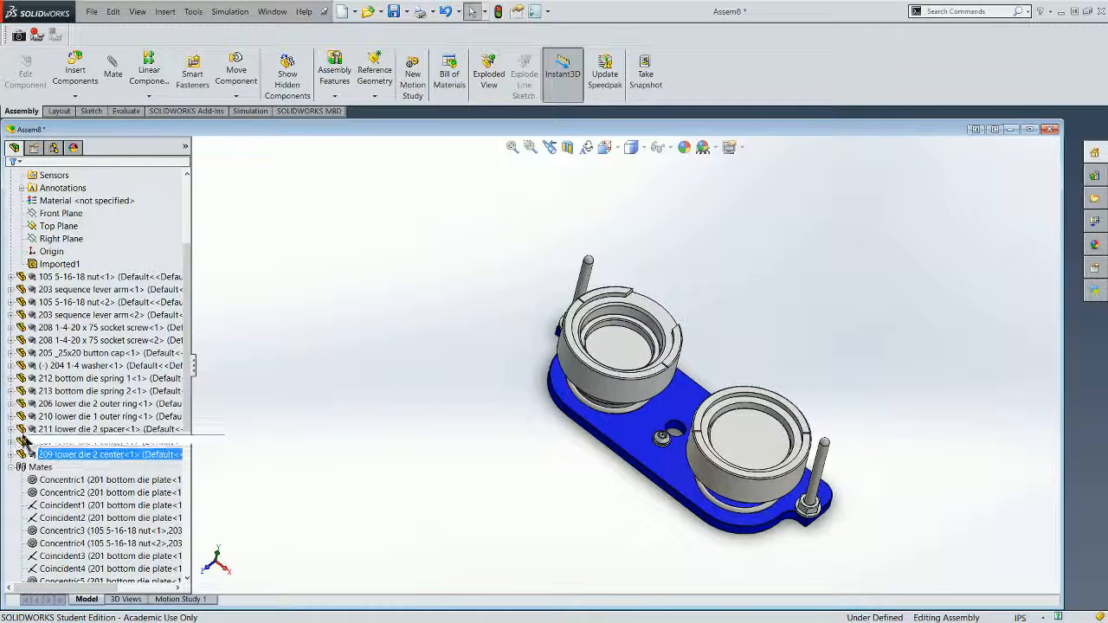
- Edit the concentric mate between 205 _25x20 button cap and 204 1-4 washer, replacing the selected washer edge with the washer's upper outer edge
left_click(11, 366)
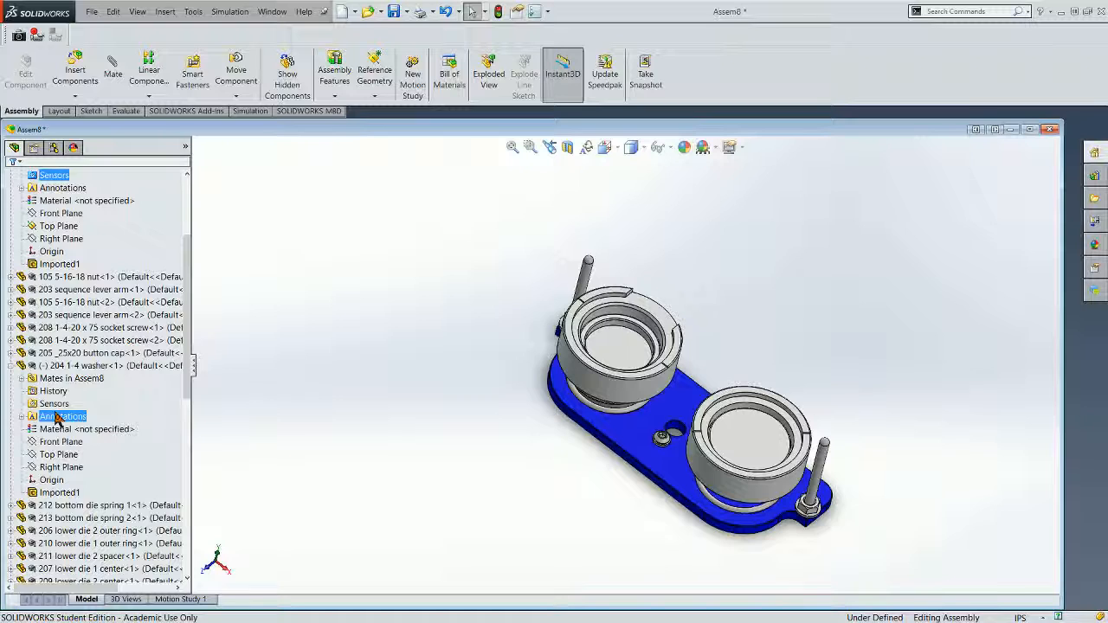
left_click(23, 379)
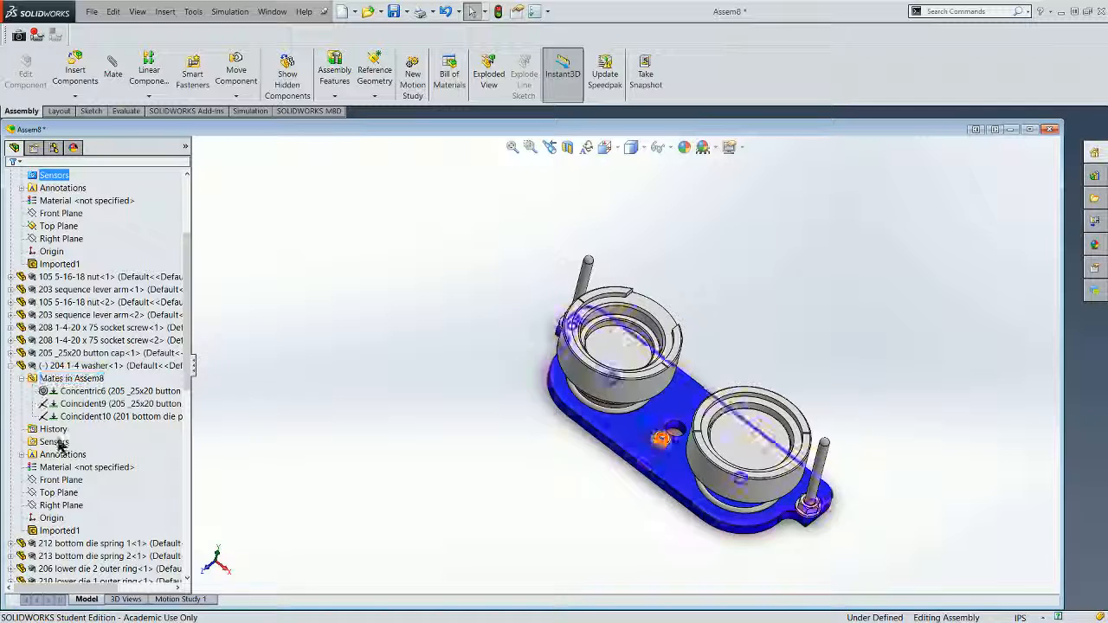
left_click(73, 392)
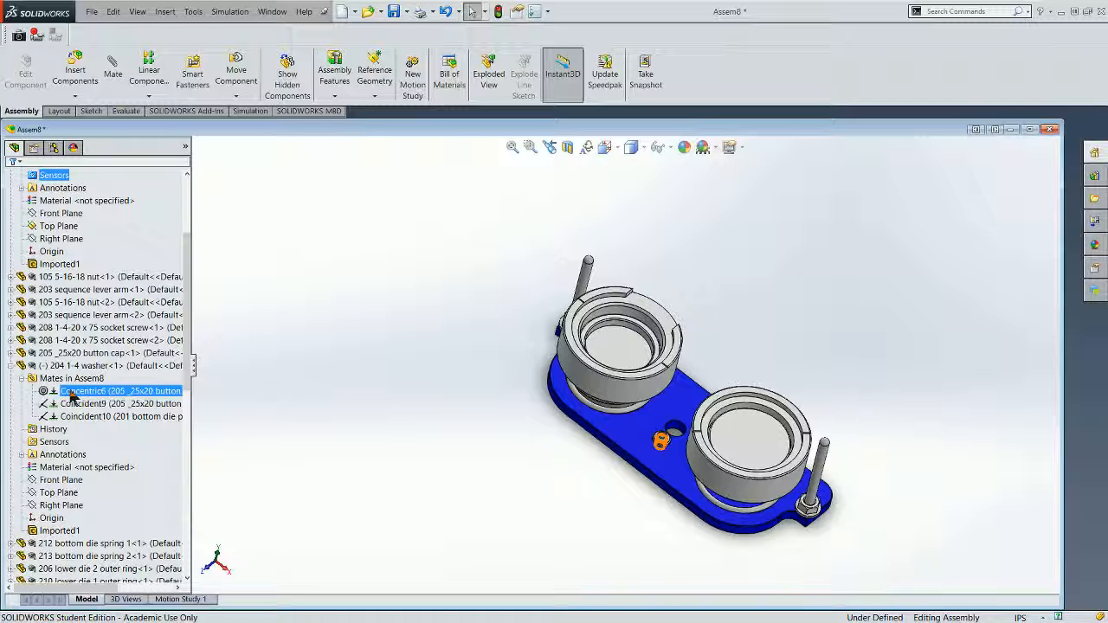
left_click(73, 395)
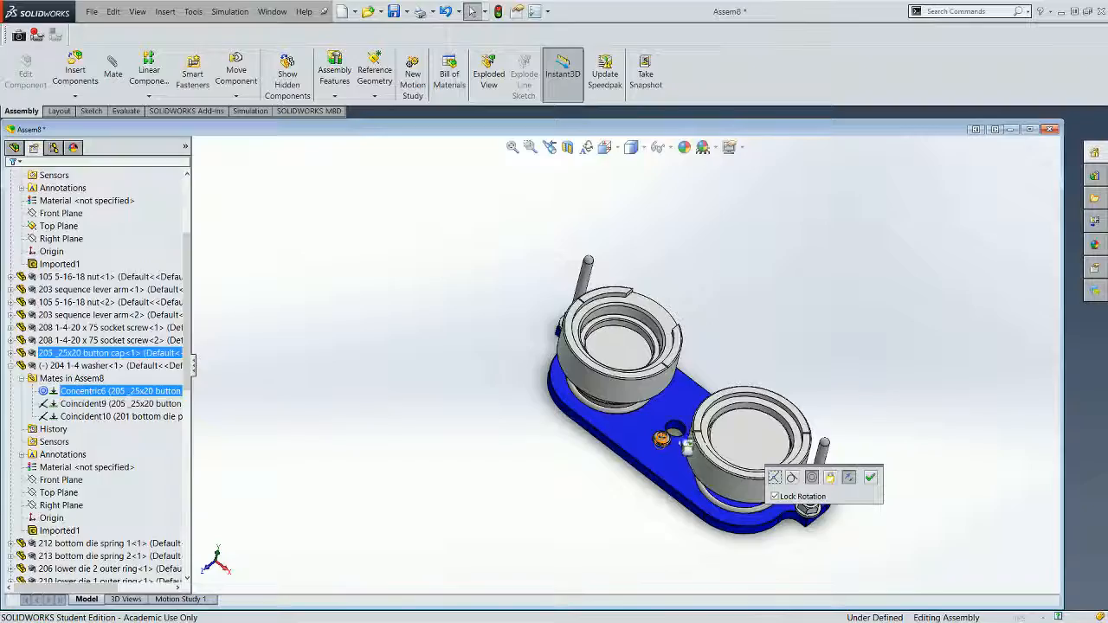
scroll(661, 439, "down", 5)
scroll(662, 439, "down", 4)
middle_click_drag(635, 457, 656, 346)
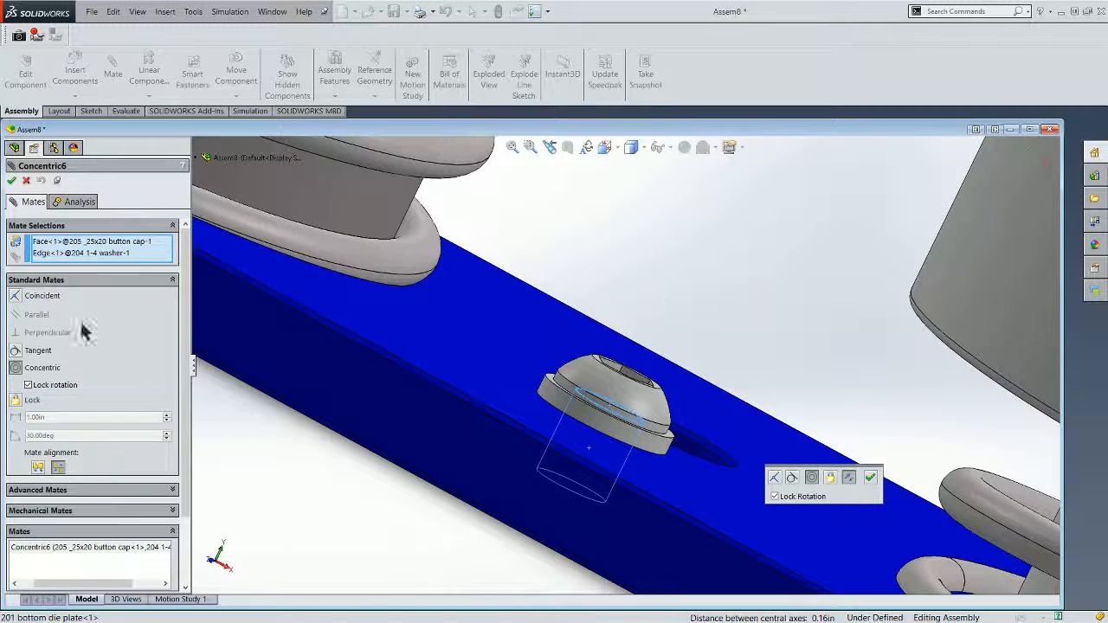
left_click(62, 255)
right_click(68, 264)
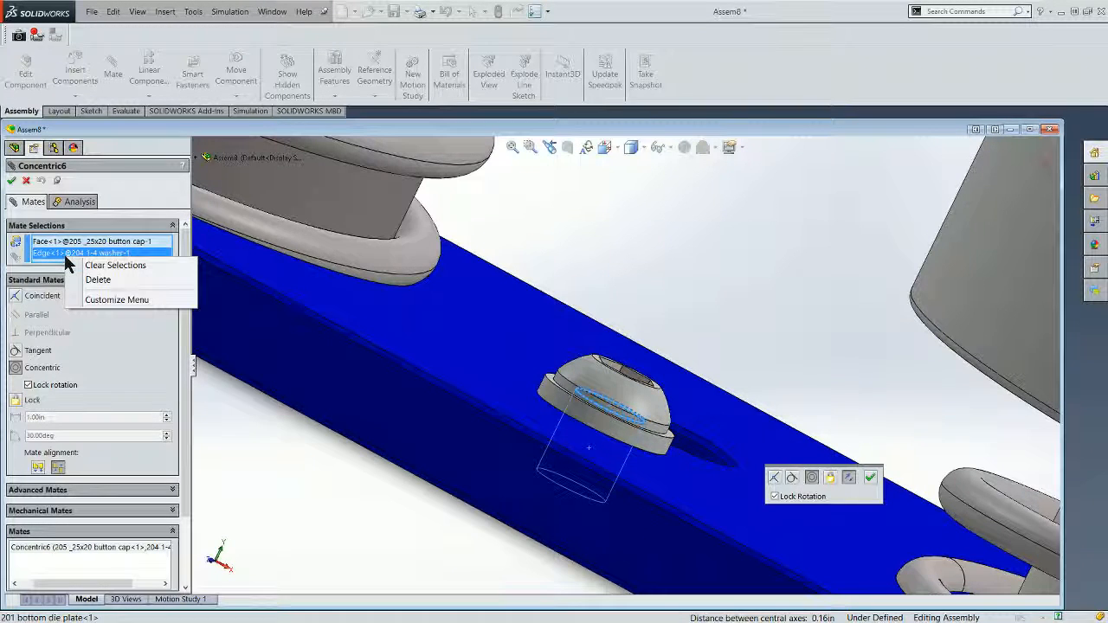
left_click(86, 280)
scroll(550, 450, "down", 8)
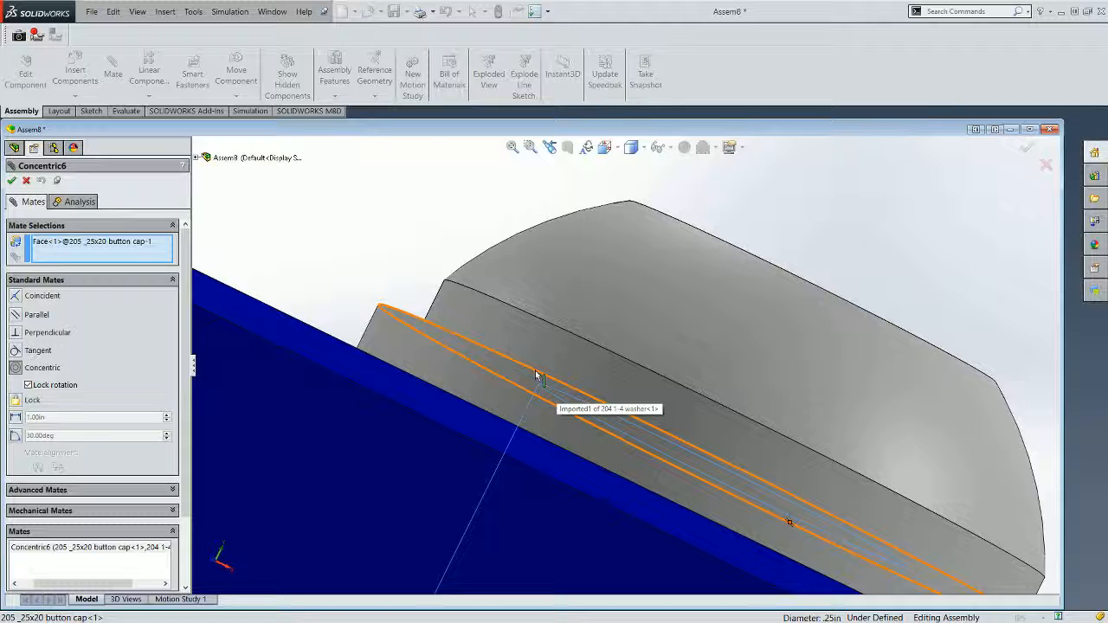
left_click(537, 375)
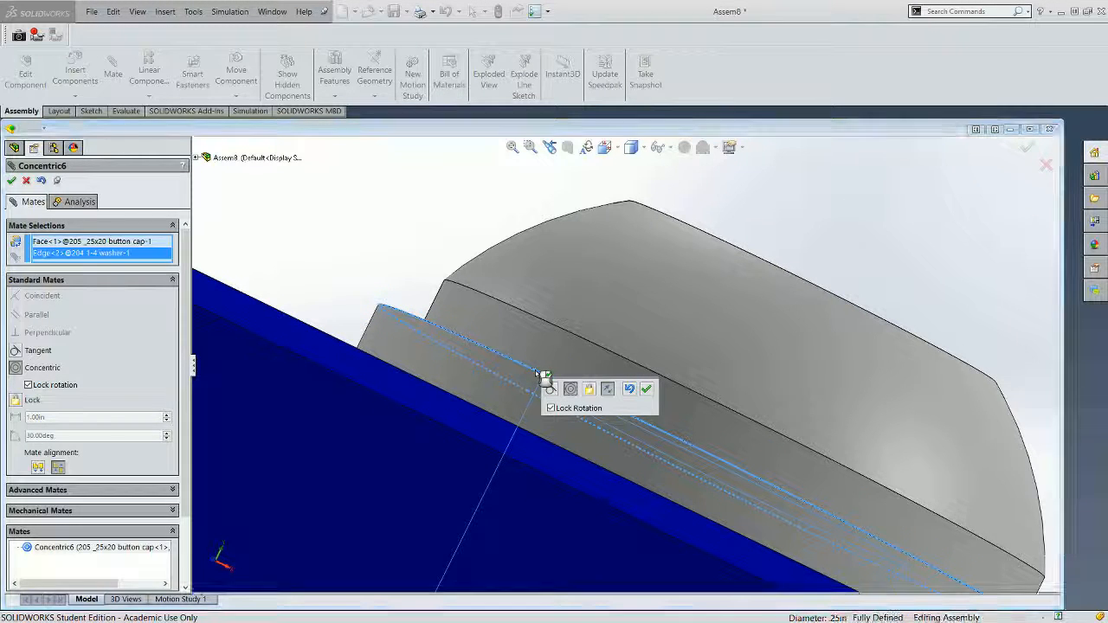
right_click(123, 260)
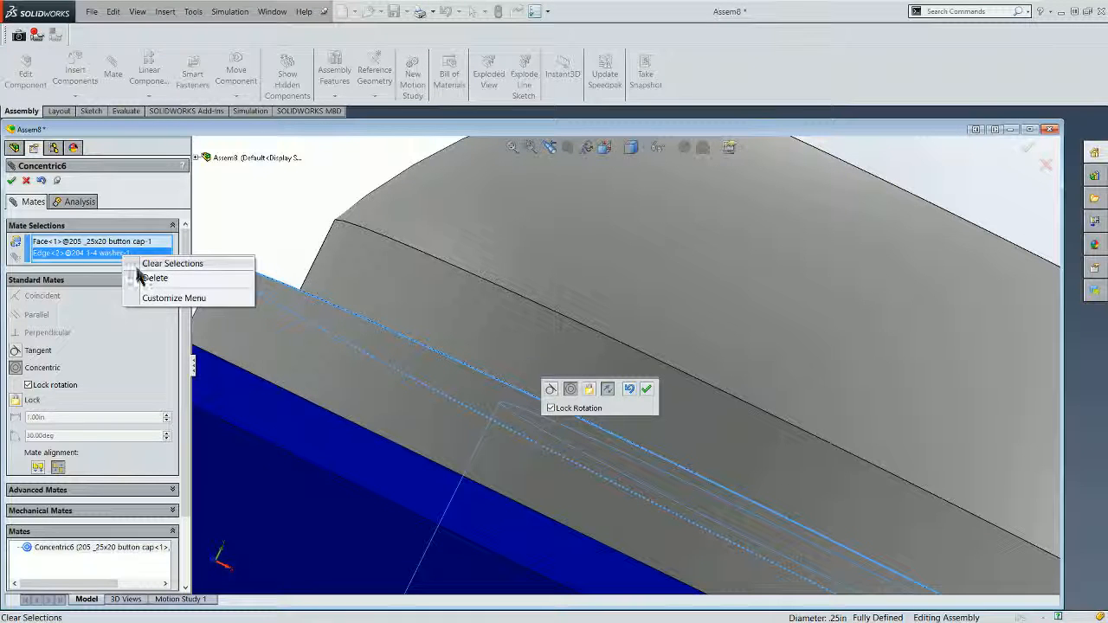
left_click(139, 275)
middle_click_drag(422, 331, 452, 384)
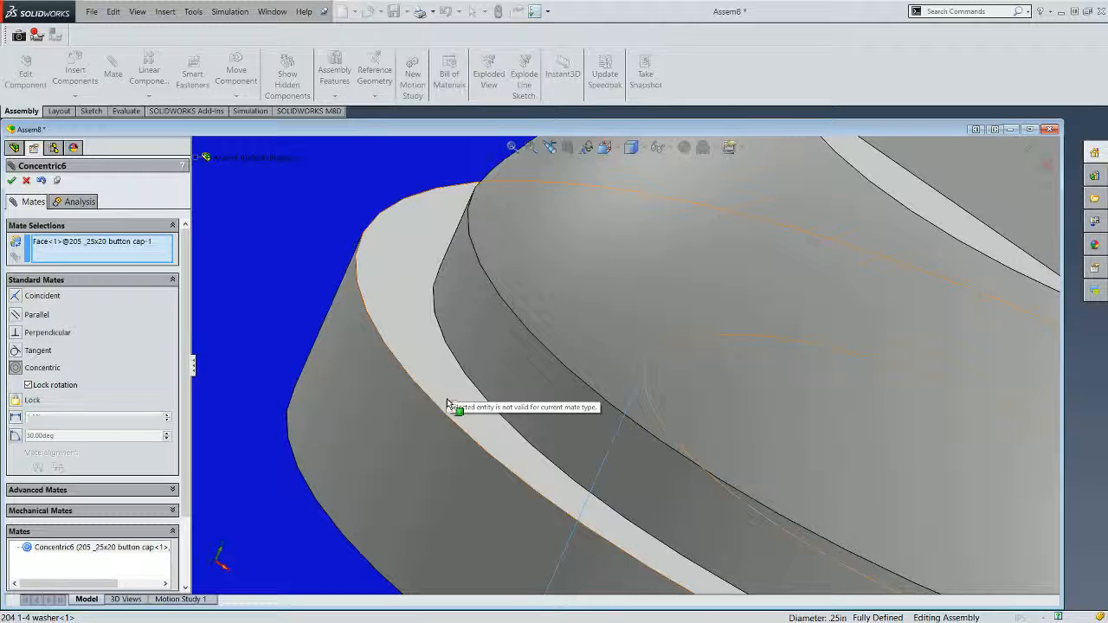
scroll(507, 411, "up", 3)
mouse_move(574, 407)
middle_mouse_down()
mouse_move(559, 407)
mouse_move(561, 417)
middle_mouse_up()
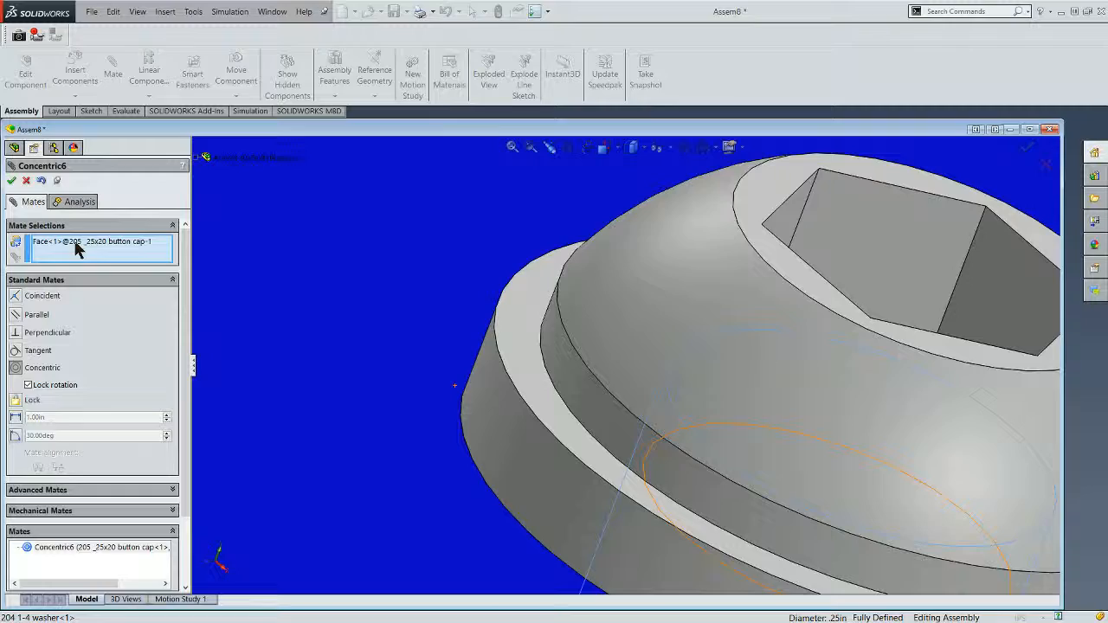
left_click(27, 181)
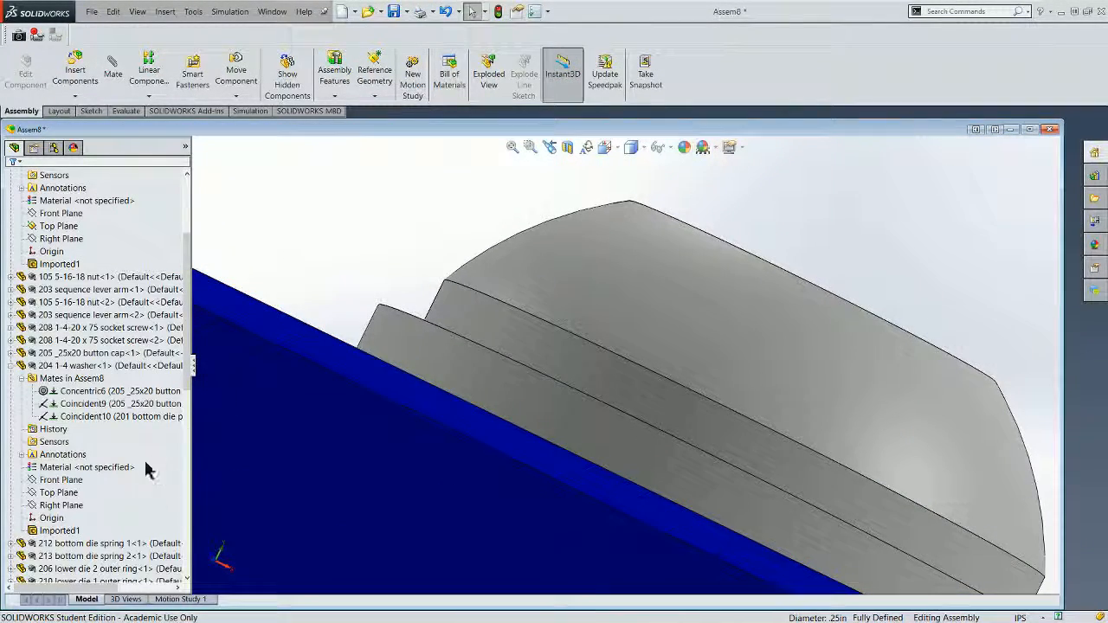
- Check which geometry the mates of 204 1-4 washer use and collapse the washer's entry in the design tree
left_click(86, 392)
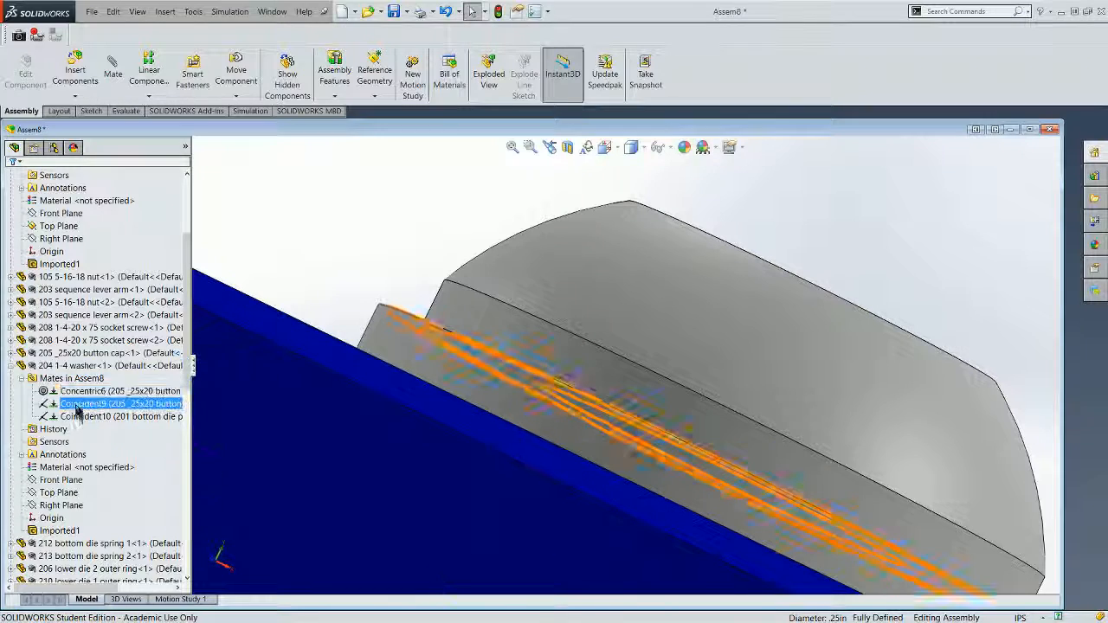
left_click(65, 380)
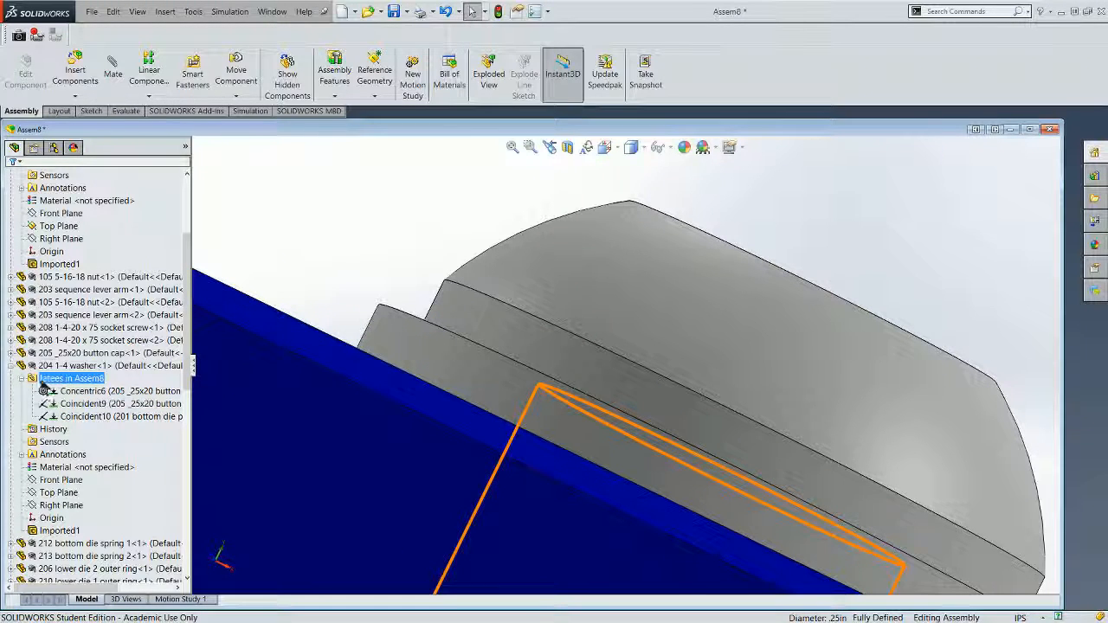
left_click(11, 366)
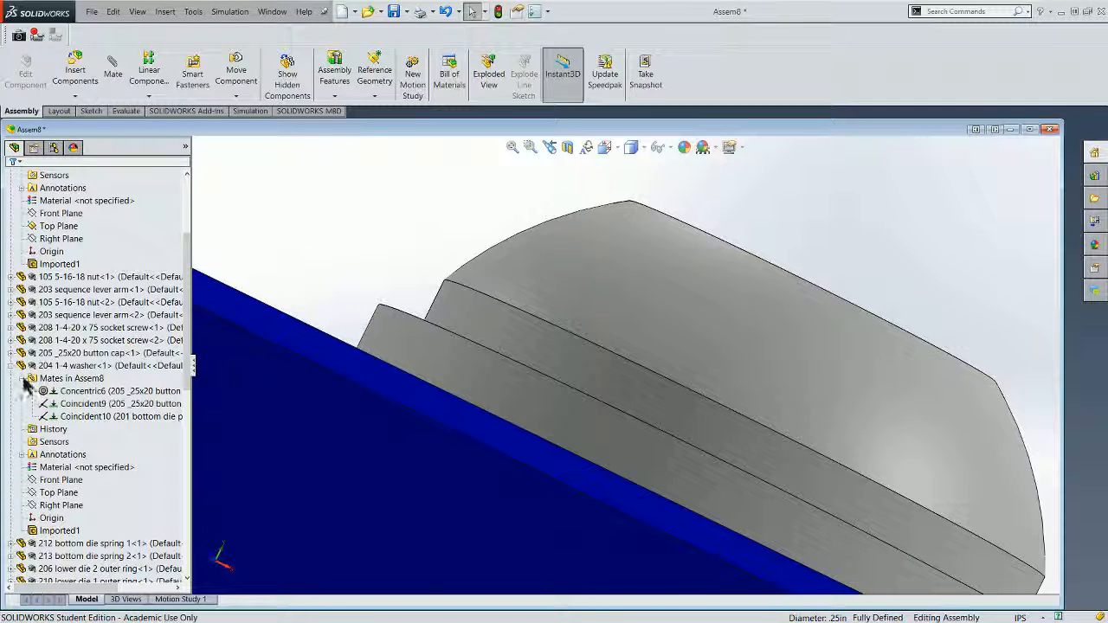
- Review the coincident mate between 204 1-4 washer and 201 bottom die plate, and rebuild the assembly
left_click(91, 417)
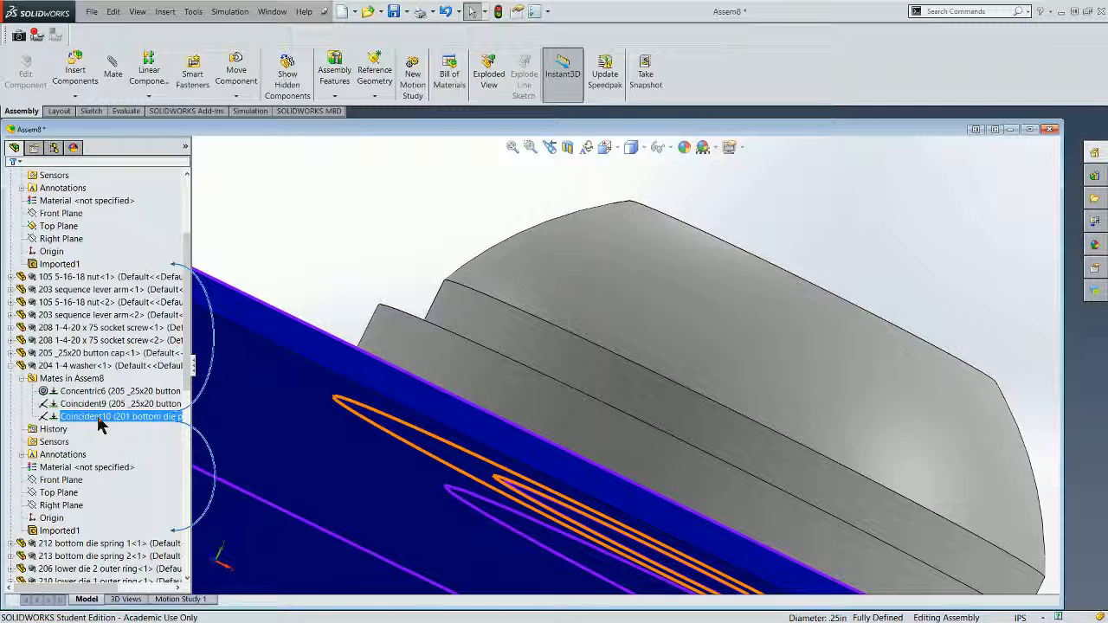
left_click(12, 366)
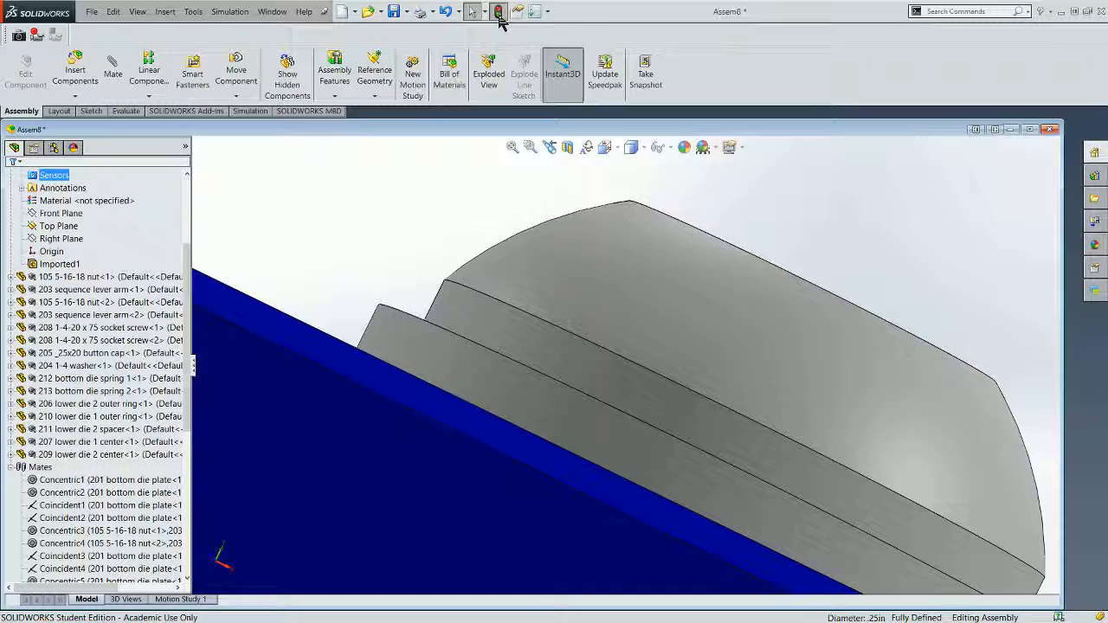
left_click(499, 12)
middle_click_drag(397, 363, 701, 483)
scroll(777, 493, "up", 12)
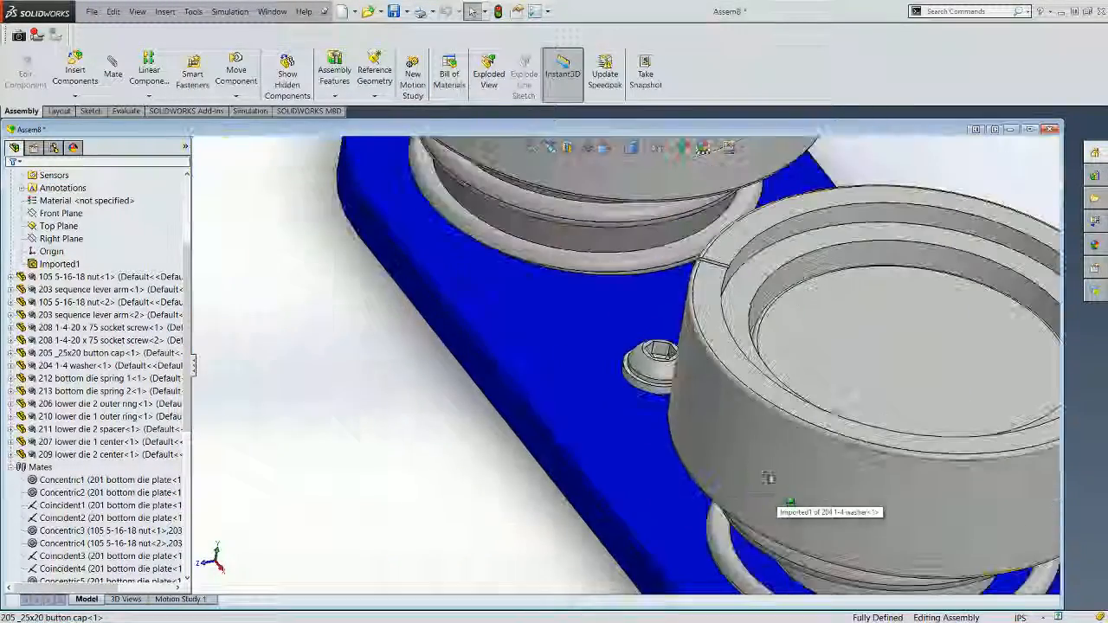
scroll(768, 477, "up", 8)
middle_click_drag(690, 412, 736, 410)
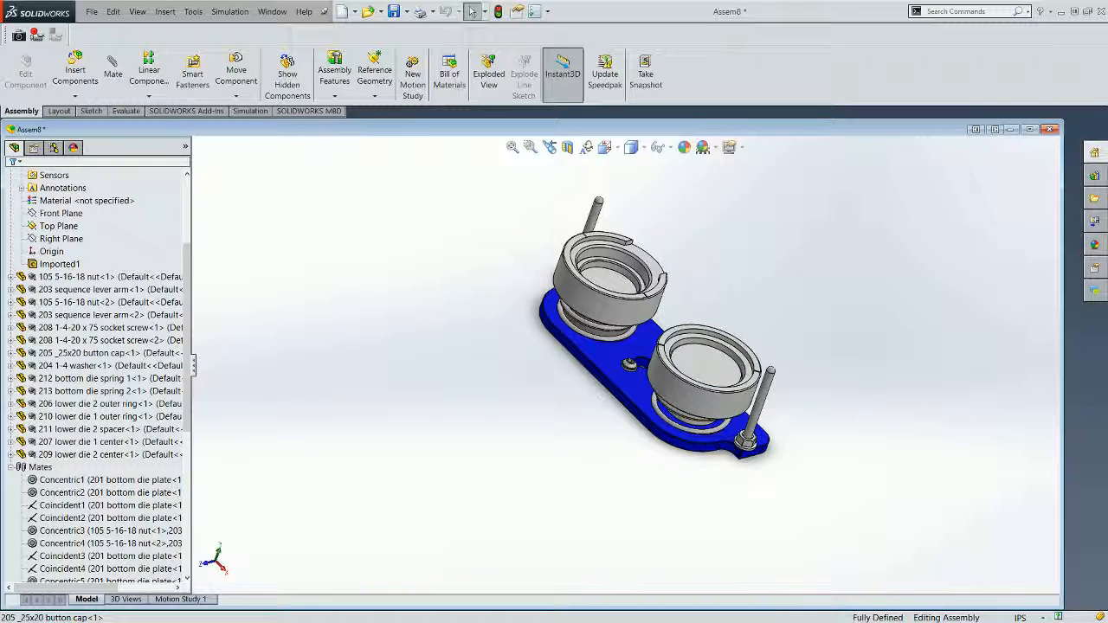
- Check the exploded drawing and parts list of Lower Die Sub Assembly B in the Word document and return to SOLIDWORKS
key("alt+Tab")
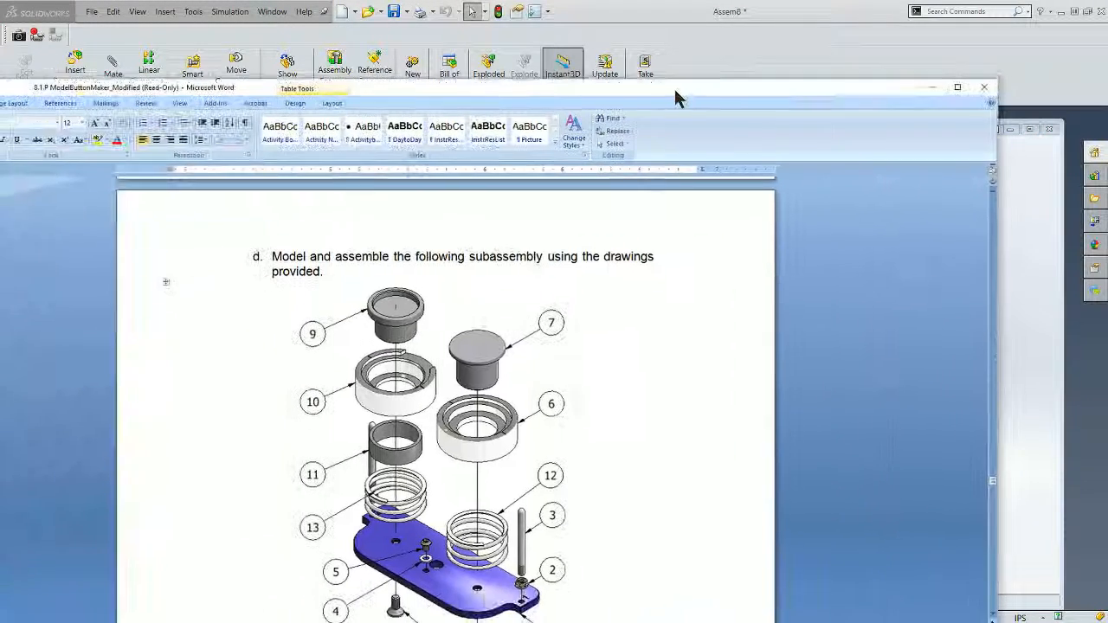
scroll(596, 433, "down", 3)
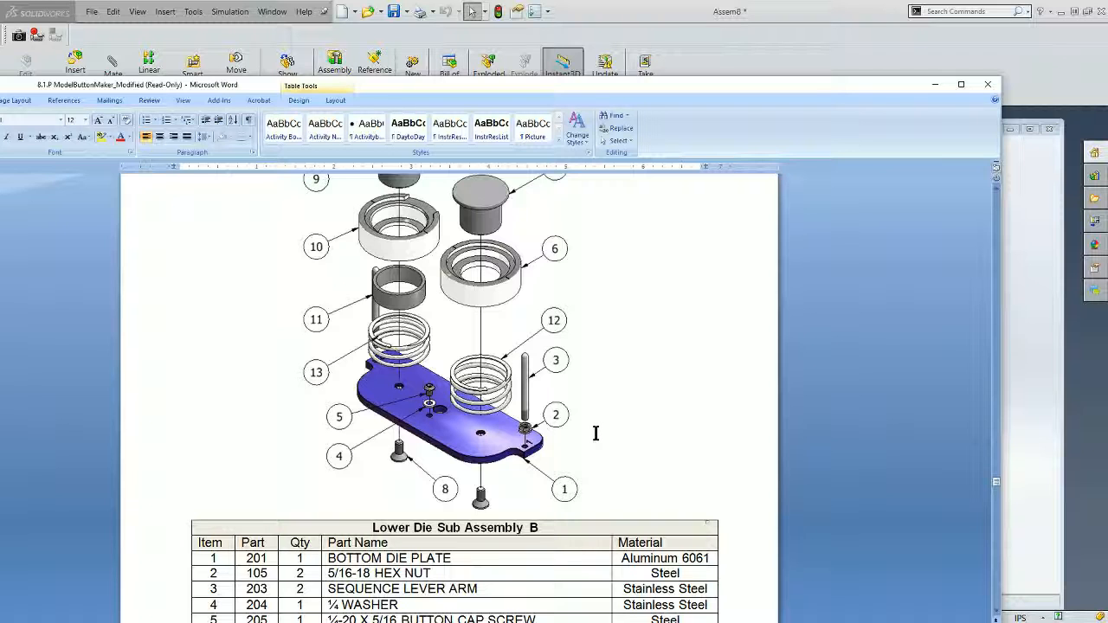
scroll(596, 433, "down", 3)
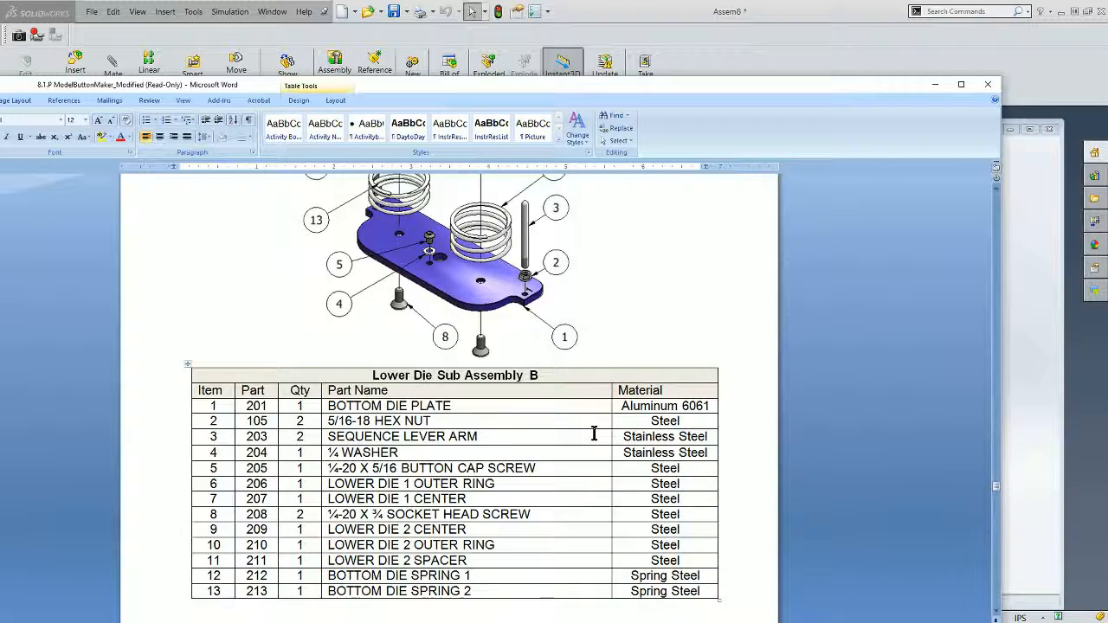
scroll(596, 433, "up", 5)
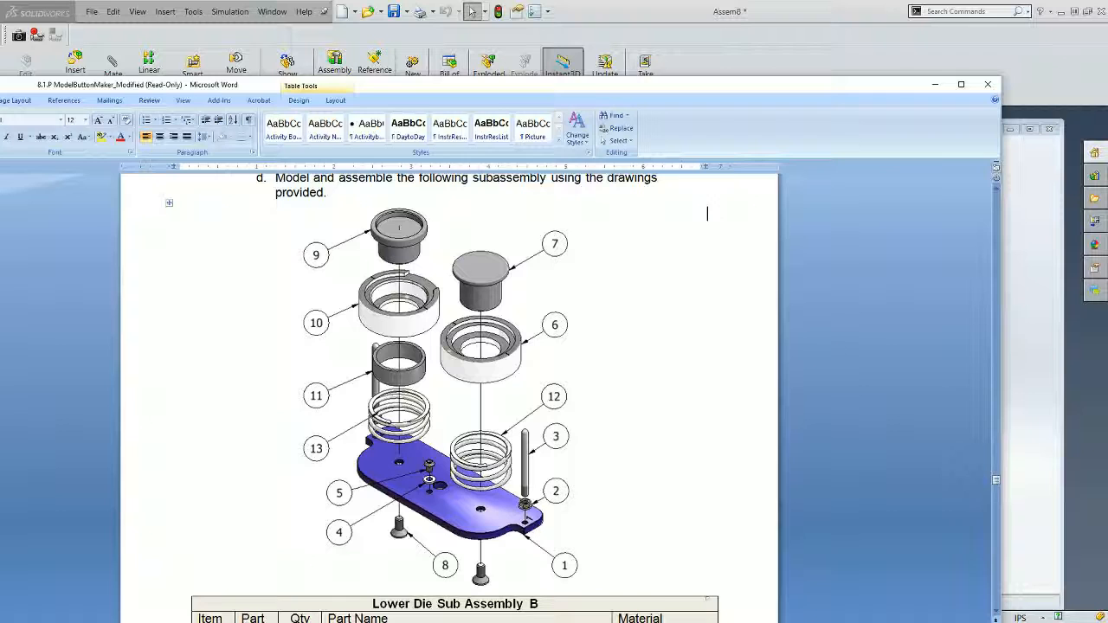
key("alt+Tab")
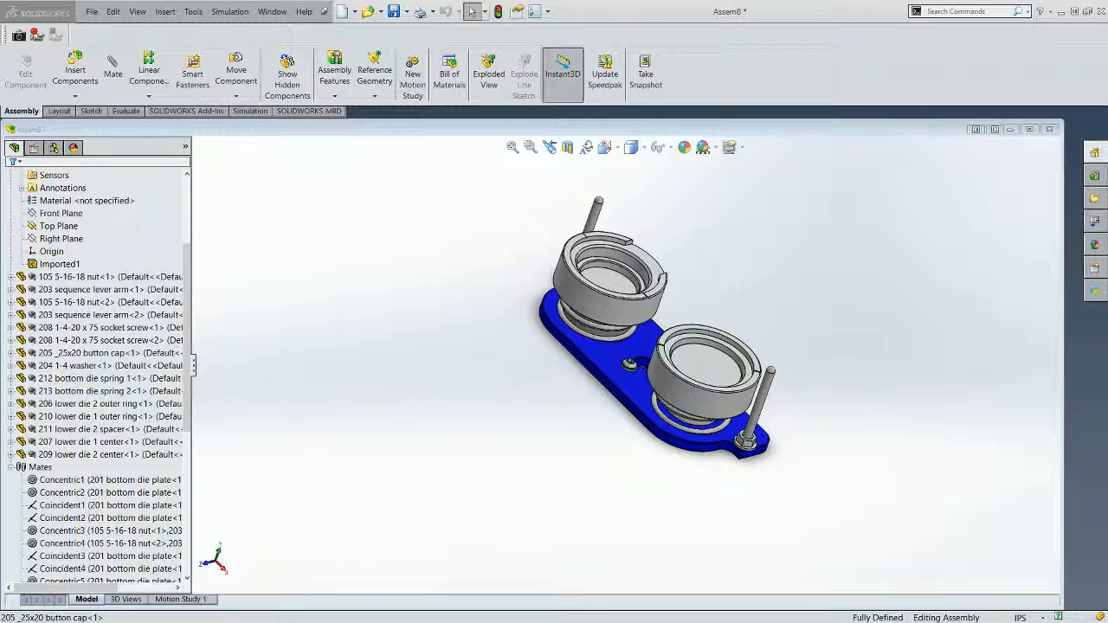